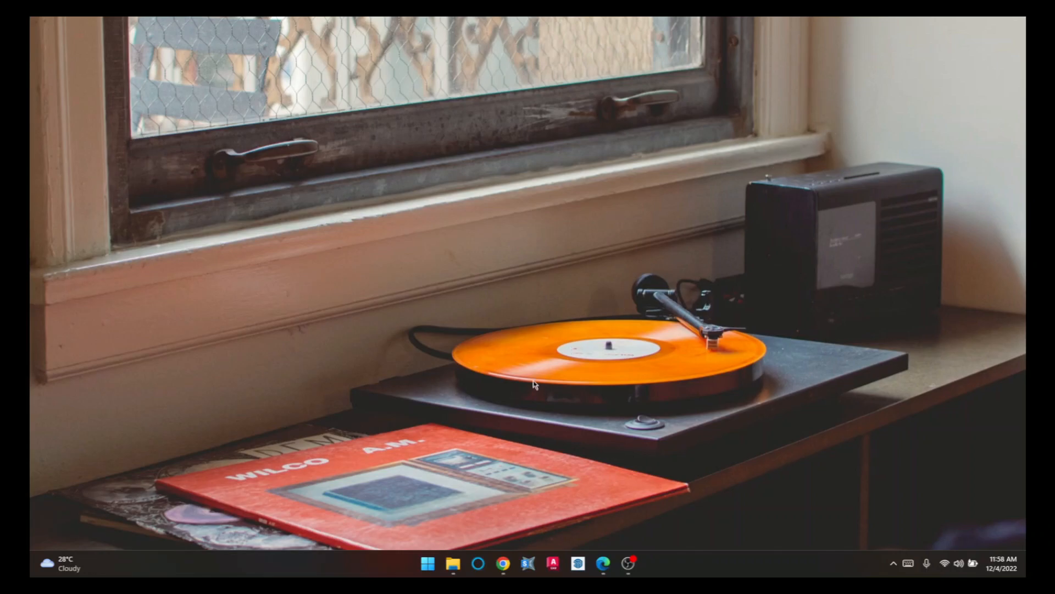
- Launch the GEO5 Cantilever Wall program and maximize its window
left_click(427, 560)
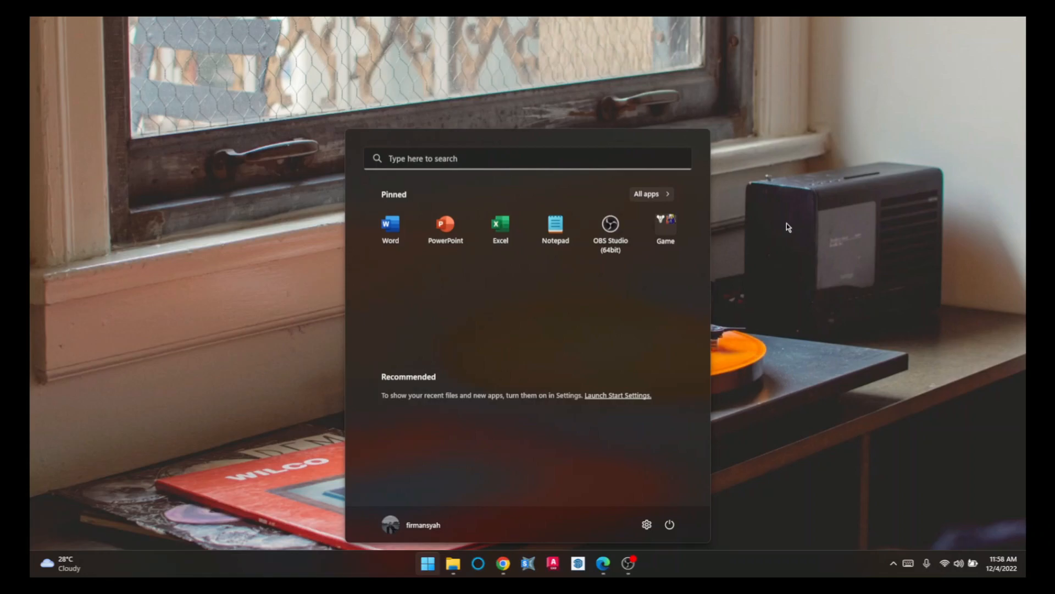
type("cantil")
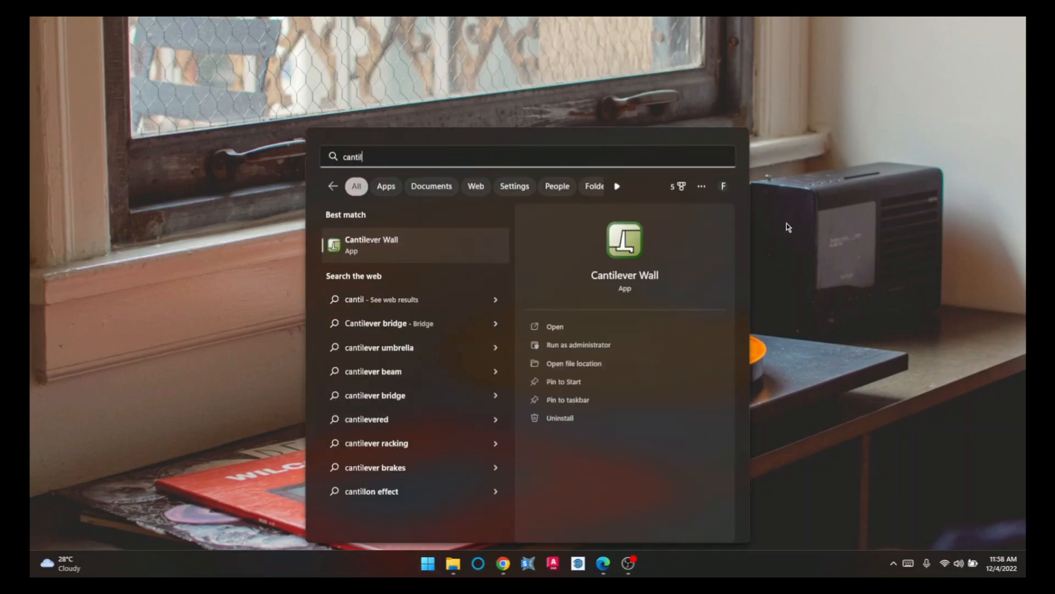
left_click(454, 253)
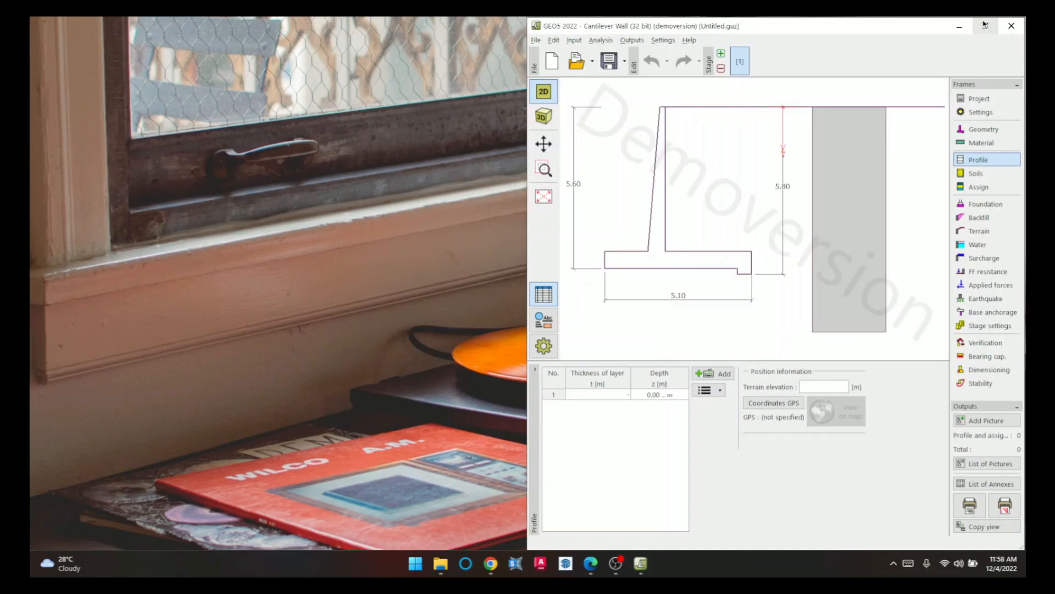
left_click(987, 24)
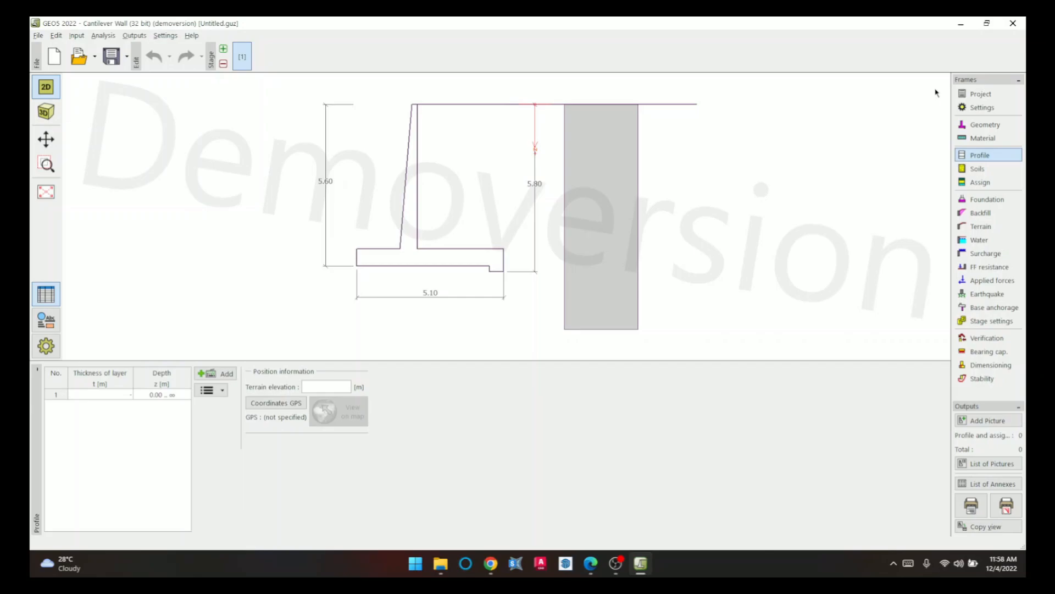
- Switch to the assignment PDF in Edge and highlight the Kel.6 wall height of 8.5 in the height table
left_click(586, 570)
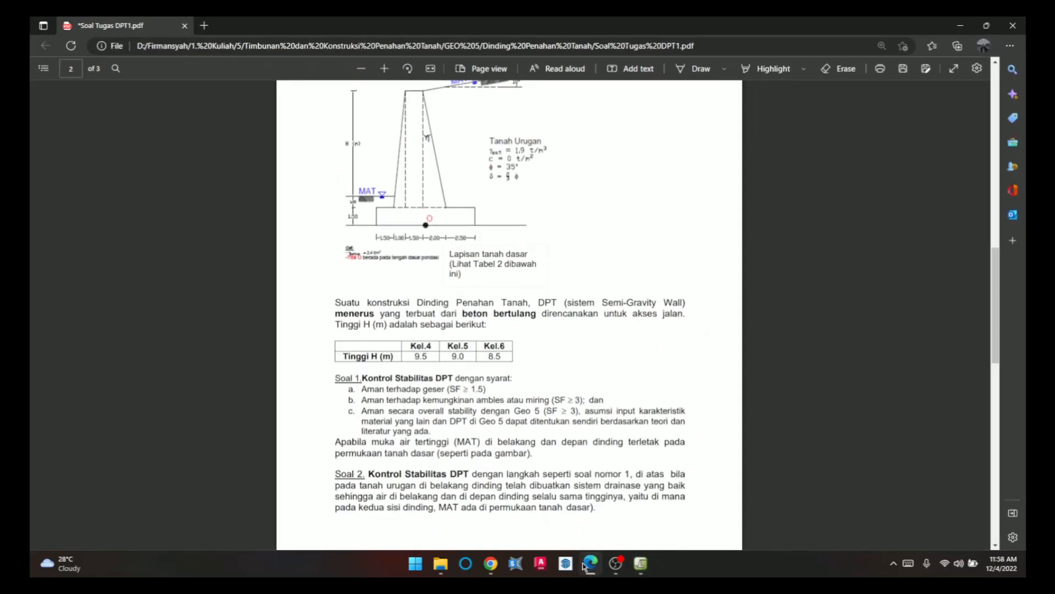
scroll(624, 447, "up", 1)
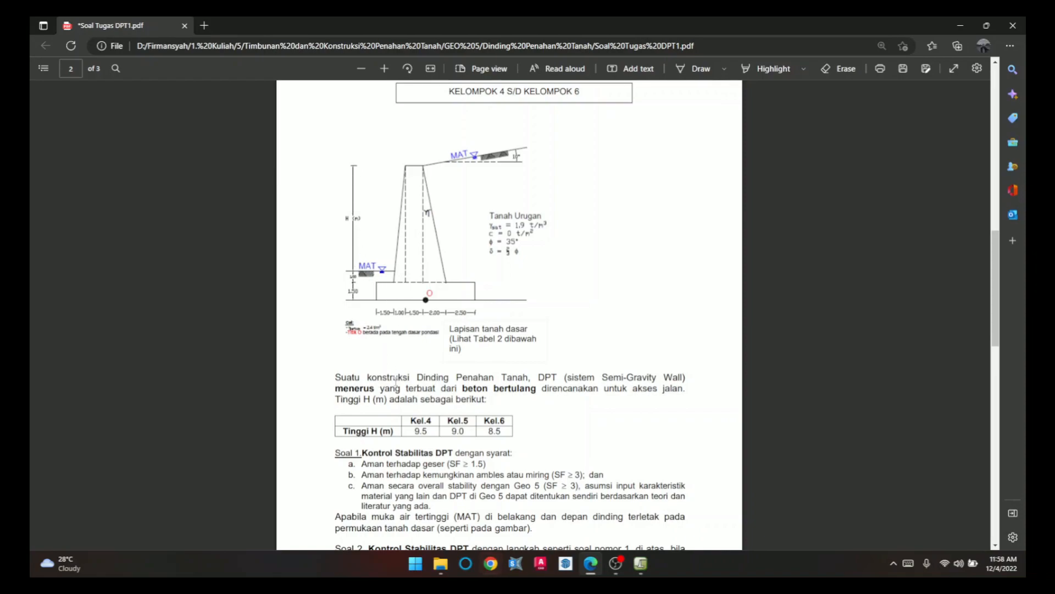
left_click_drag(480, 421, 503, 433)
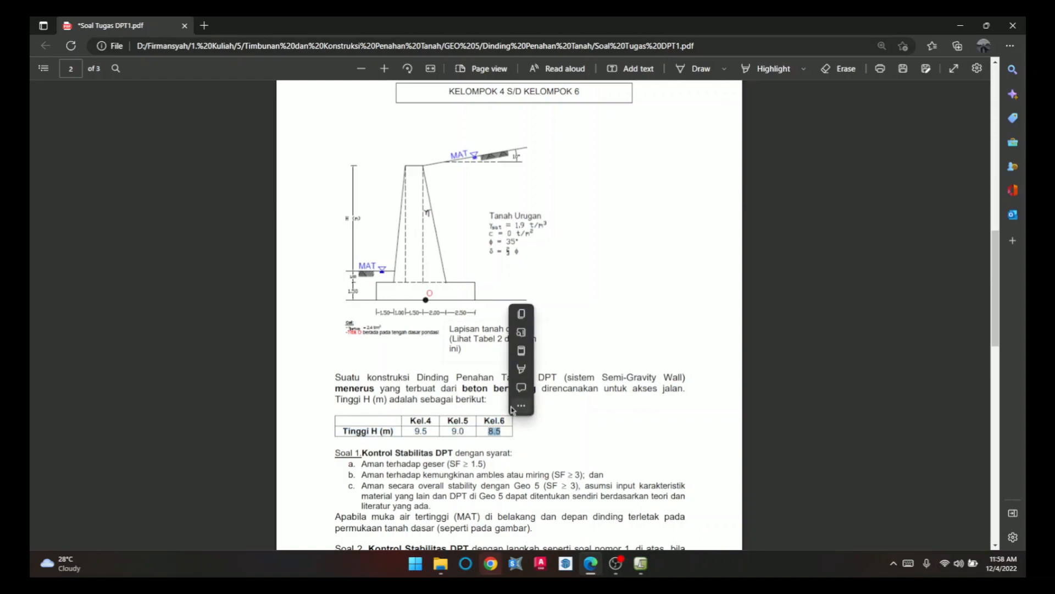
left_click(547, 367)
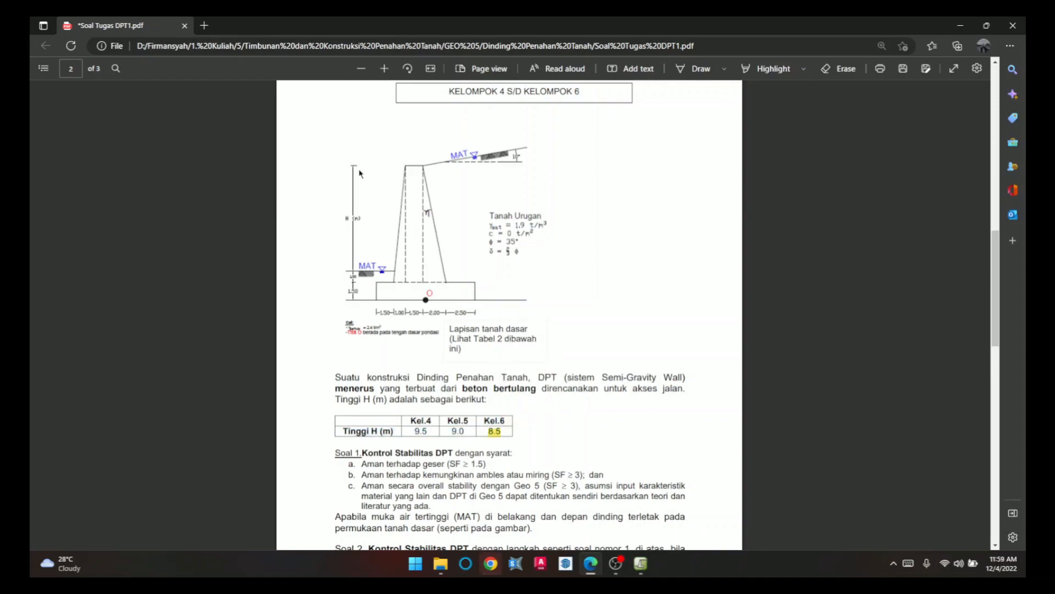
- Examine the wall drawing, the stability requirements and the soil data in Tabel 1 and Tabel 2 of the assignment
scroll(526, 368, "down", 1)
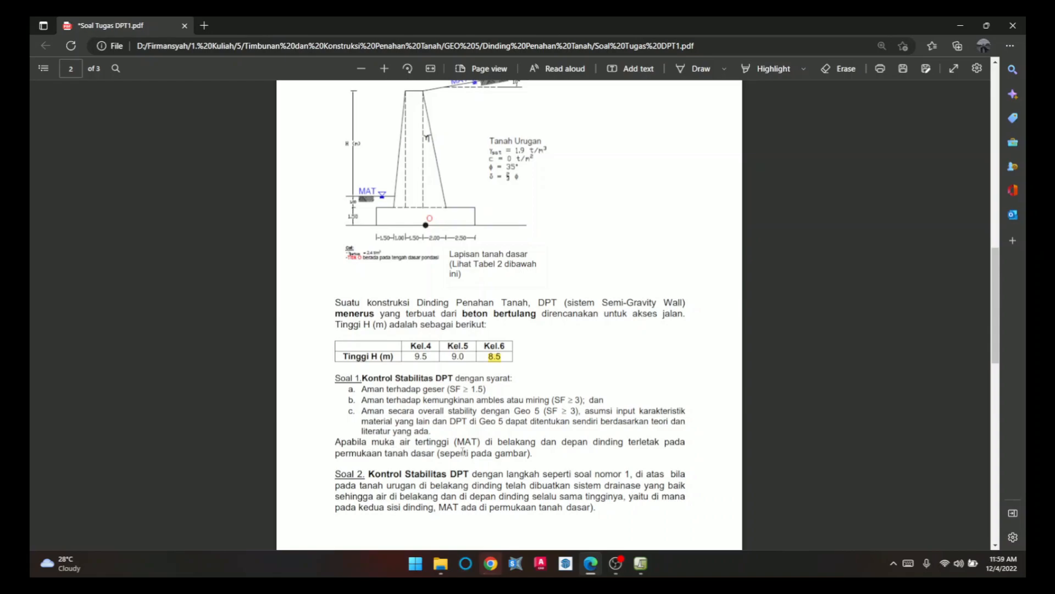
scroll(463, 451, "up", 2)
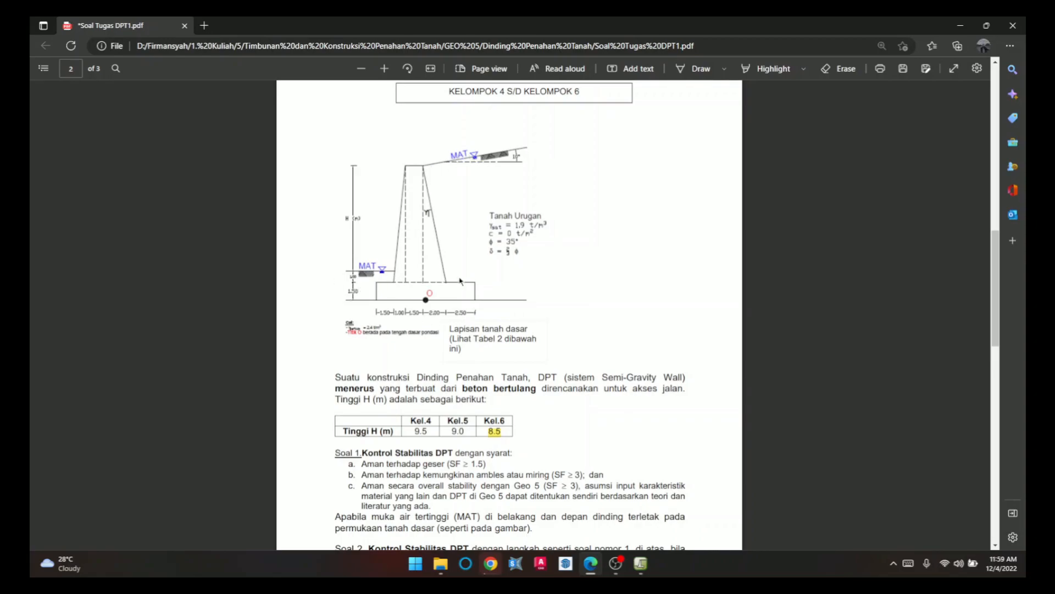
scroll(566, 345, "down", 2)
scroll(569, 345, "down", 4)
scroll(568, 345, "up", 4)
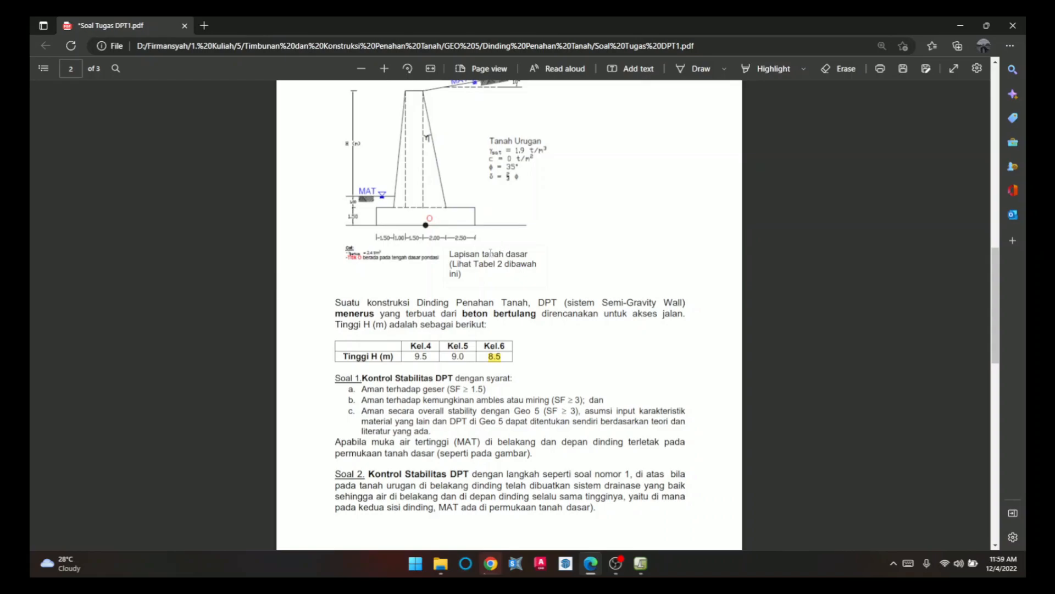
scroll(523, 301, "down", 12)
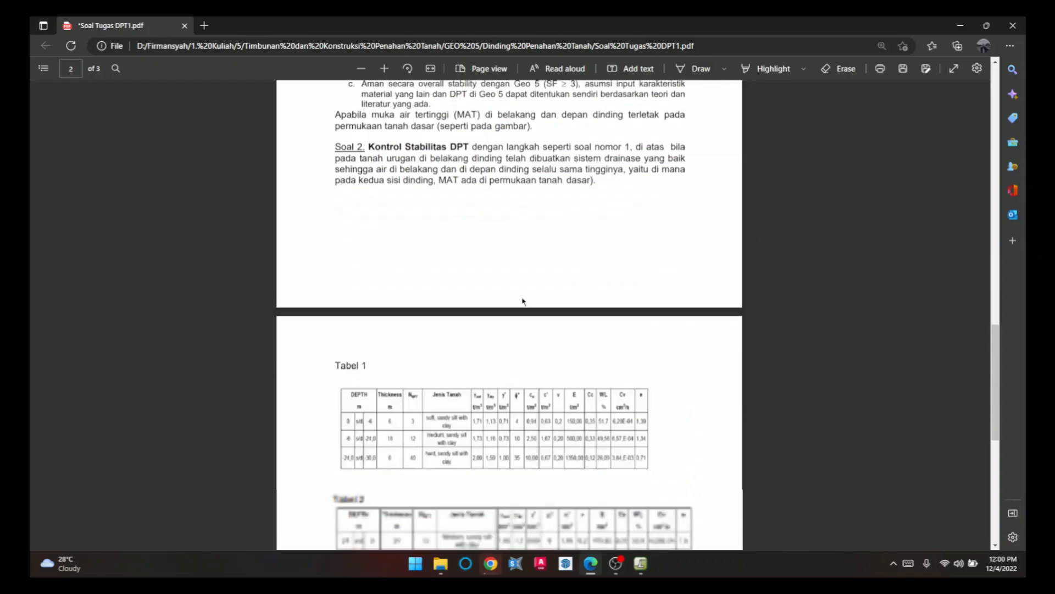
scroll(522, 302, "up", 3)
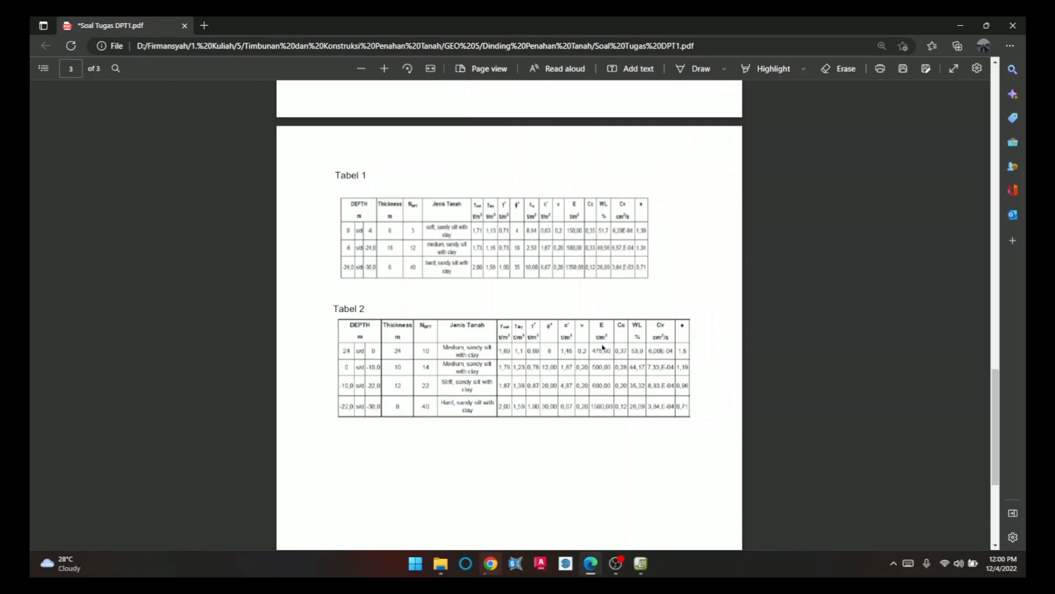
scroll(603, 347, "up", 12)
- Arrange the assignment PDF and the GEO5 Cantilever Wall window side by side
left_click_drag(358, 21, 31, 229)
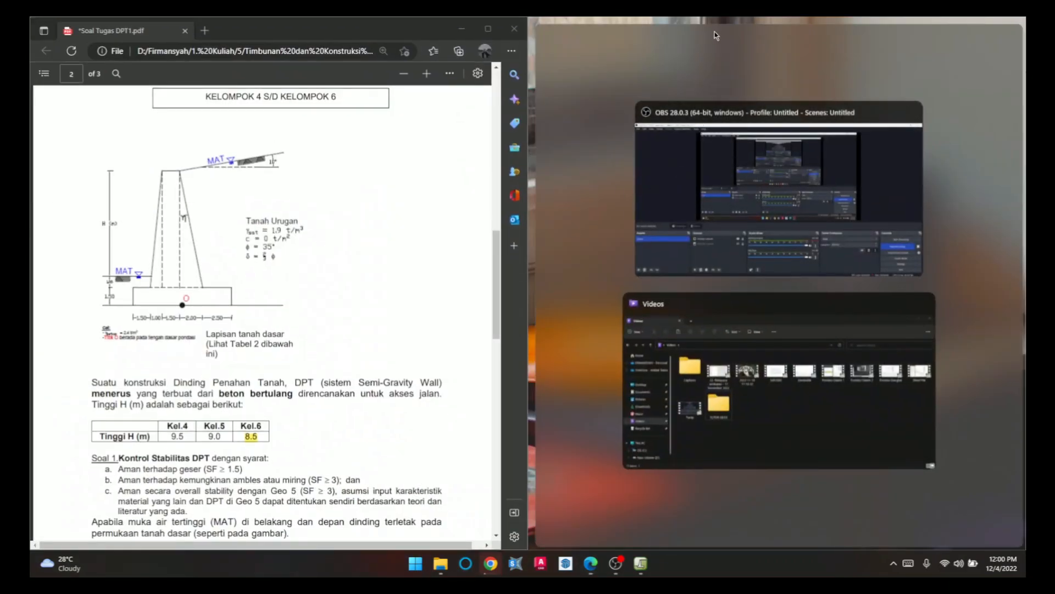
left_click(728, 26)
left_click_drag(743, 26, 1025, 159)
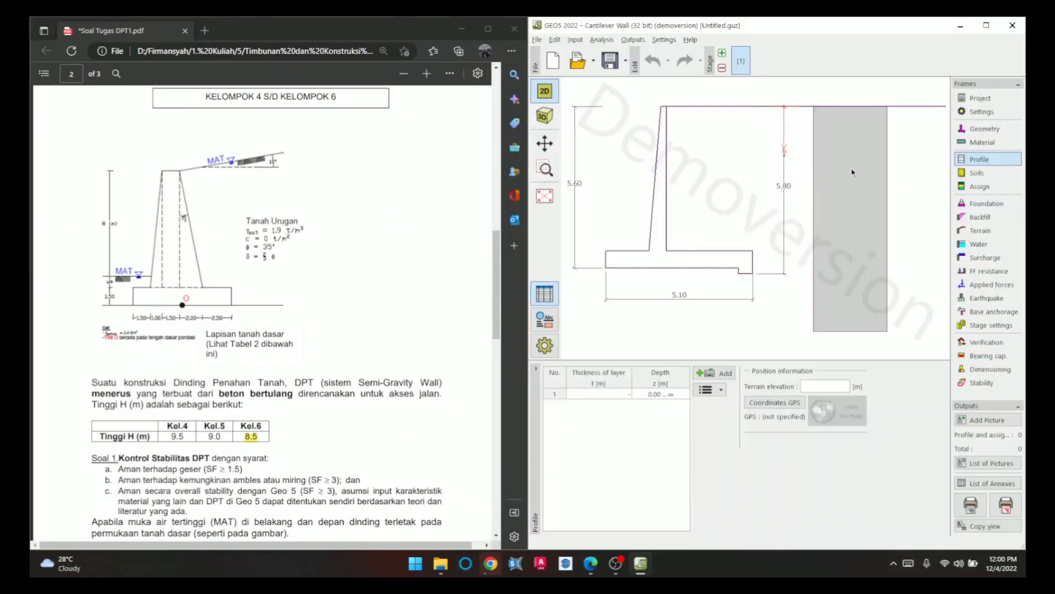
- Edit the current analysis settings and set the passive earth pressure calculation to Coulomb
left_click(974, 114)
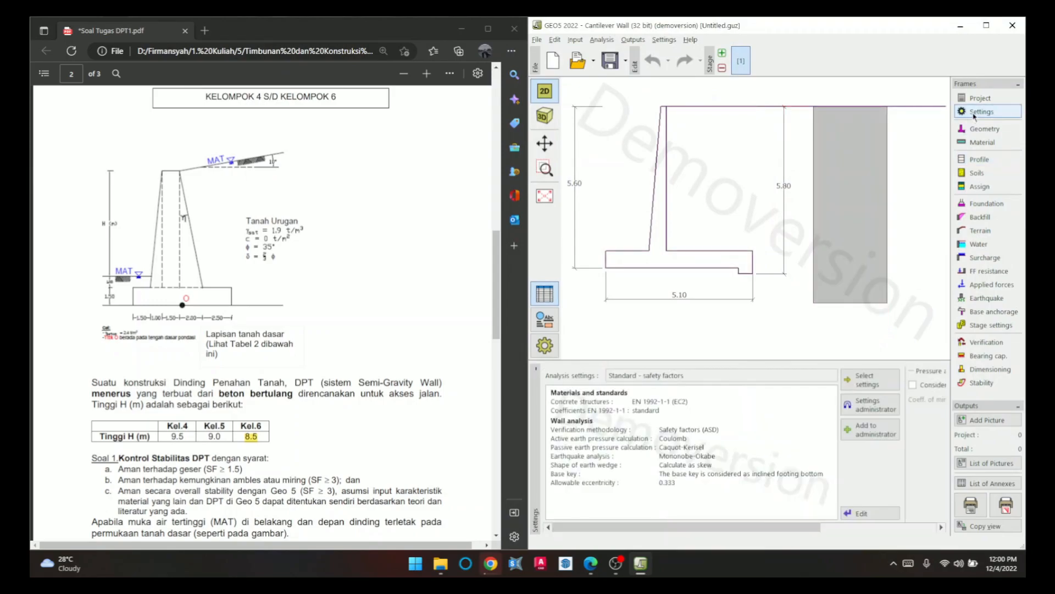
left_click(857, 515)
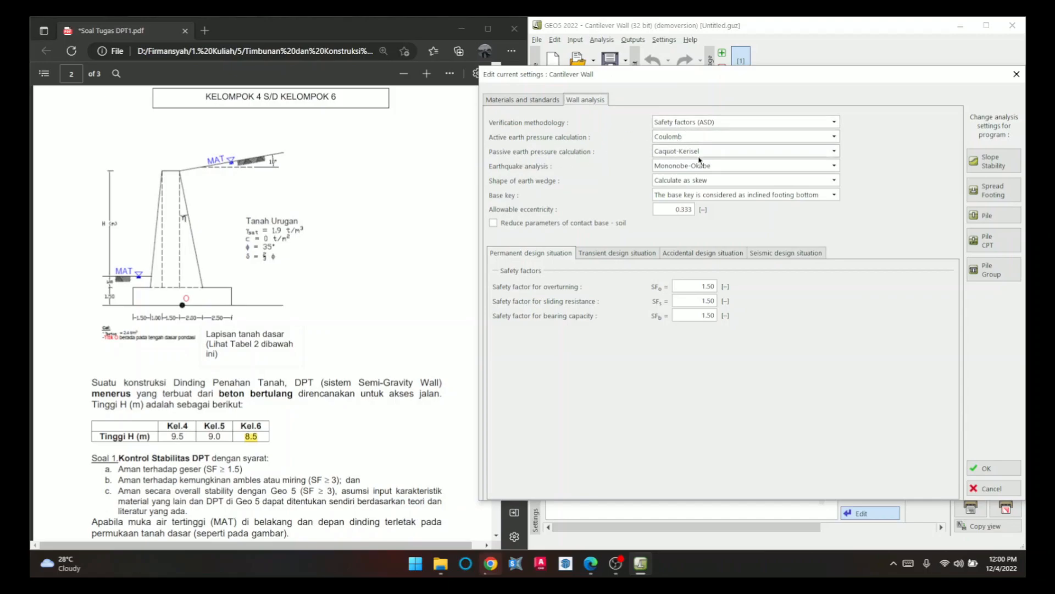
left_click(699, 155)
left_click(709, 174)
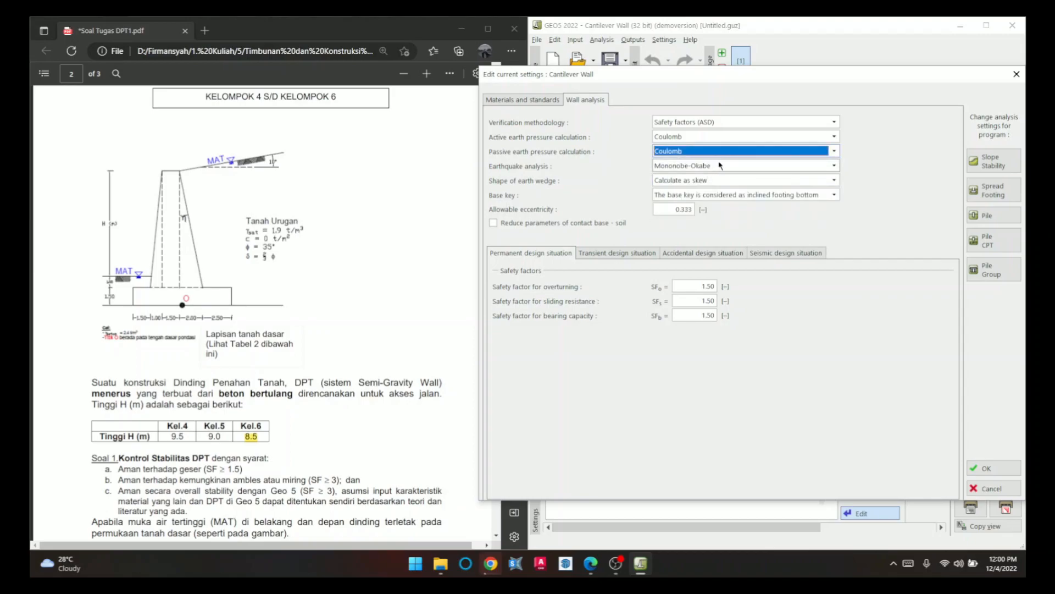
- Check the required safety factors in the assignment and set those for overturning and bearing capacity to 3
left_click(460, 349)
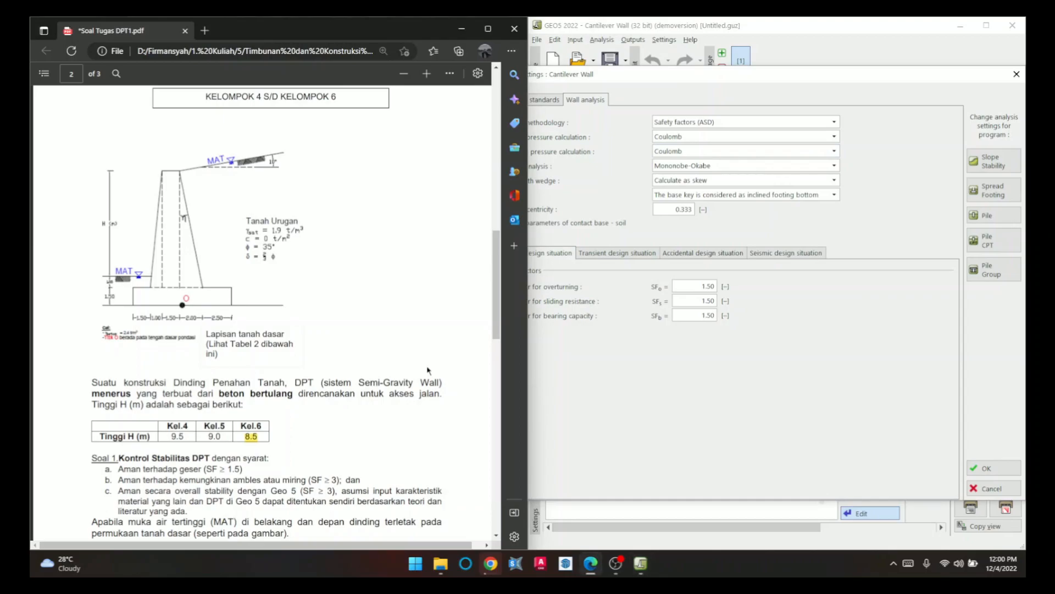
scroll(460, 349, "down", 3)
left_click(654, 371)
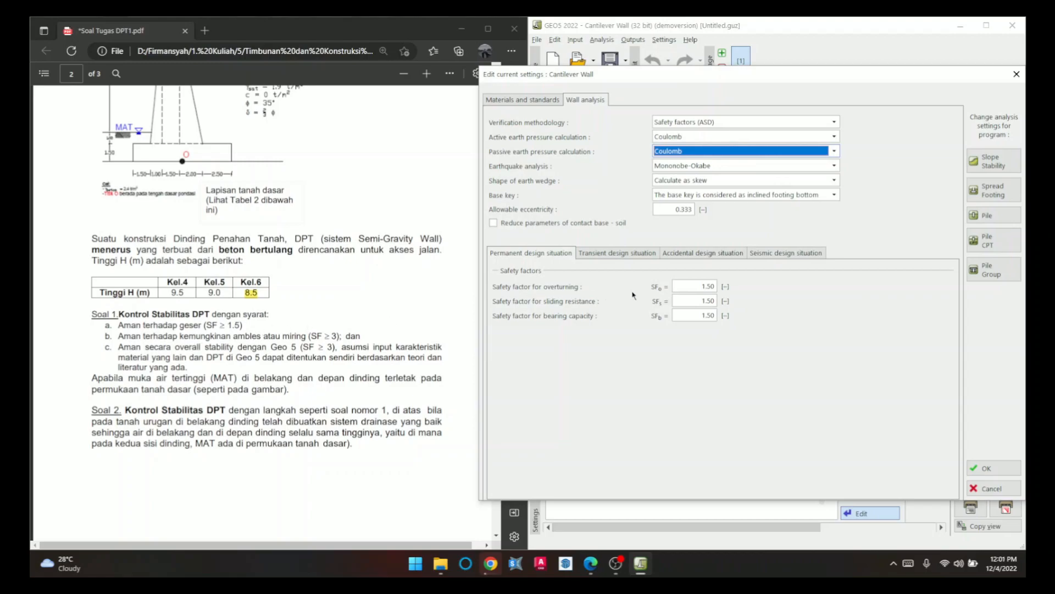
left_click(693, 287)
type("3")
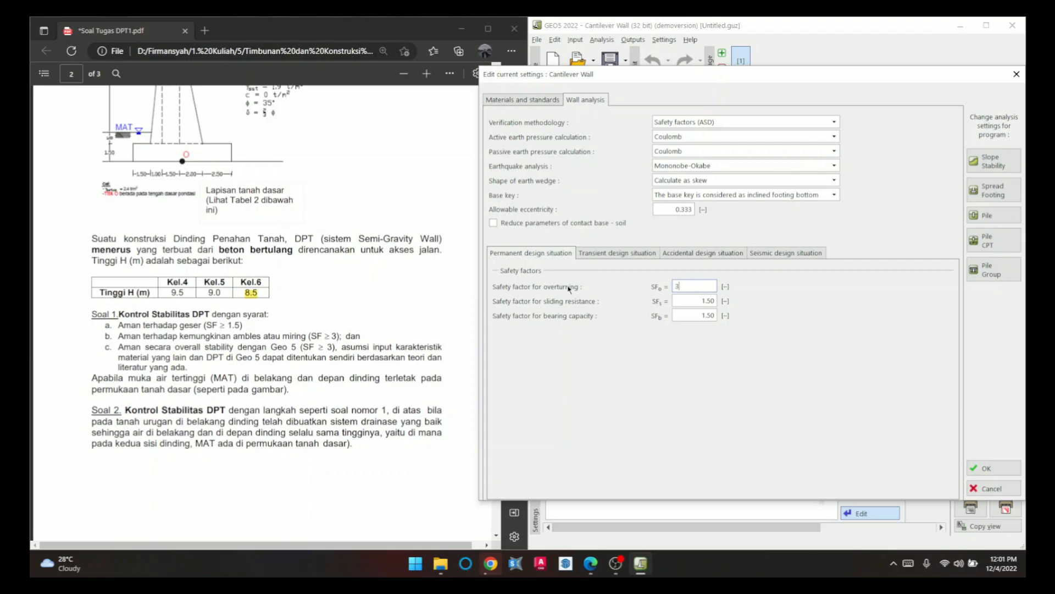
left_click(713, 314)
type("3")
- Set the Slope Stability safety factor to 3 for the permanent design situation and accept the analysis settings
left_click(993, 164)
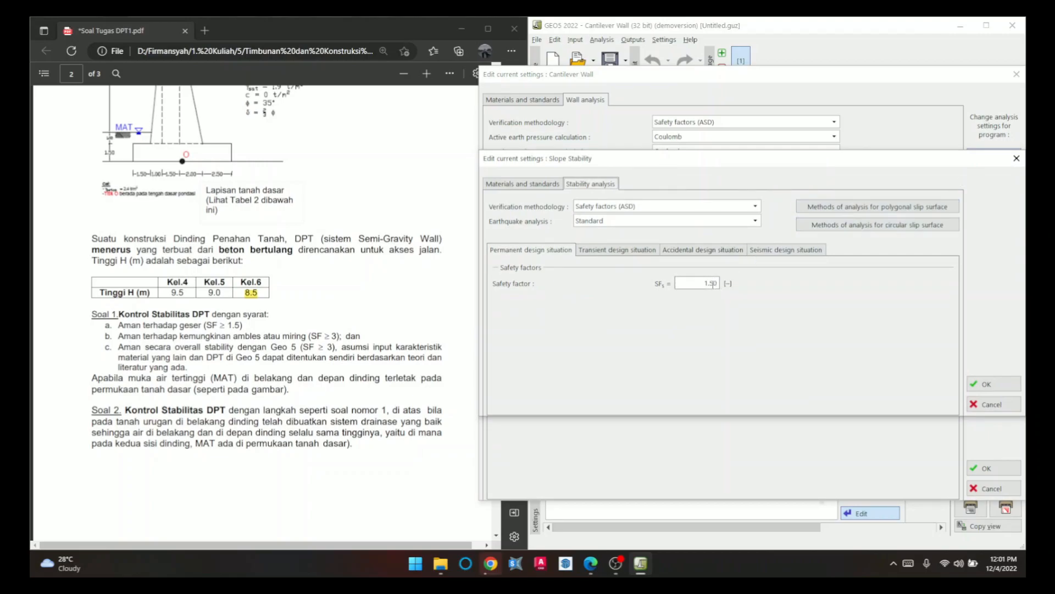
left_click(713, 284)
type("3")
left_click(995, 385)
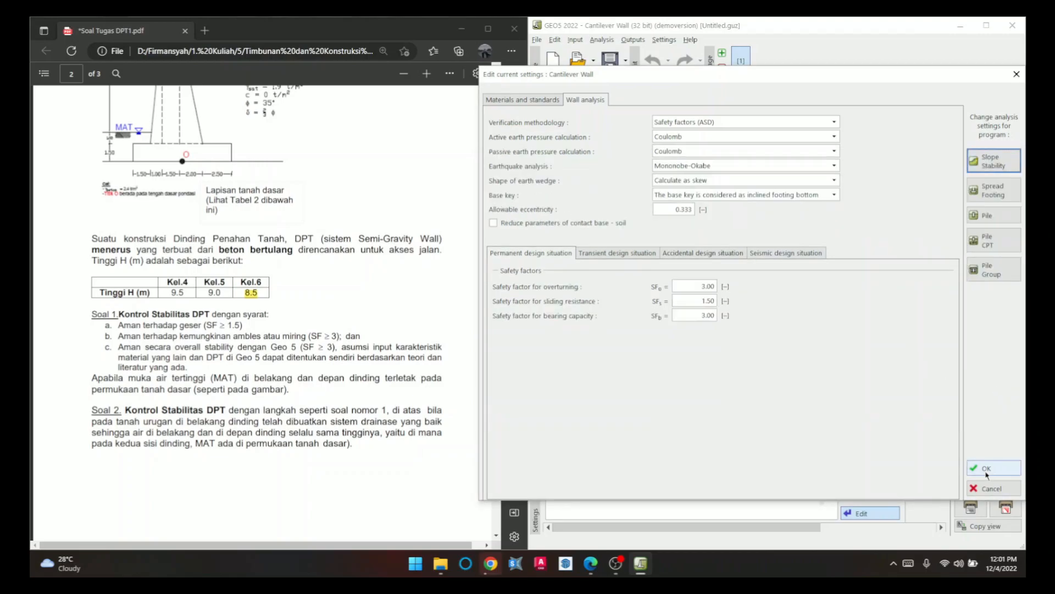
left_click(986, 469)
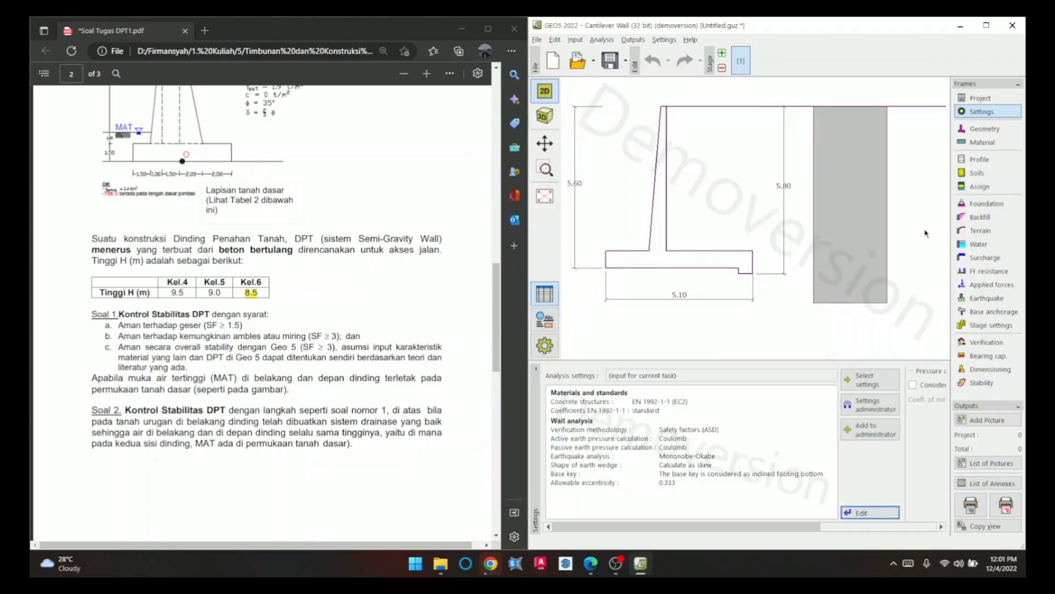
- Choose the wall geometry with a stem sloping on both faces and a flat footing, matching the assignment drawing
left_click(966, 129)
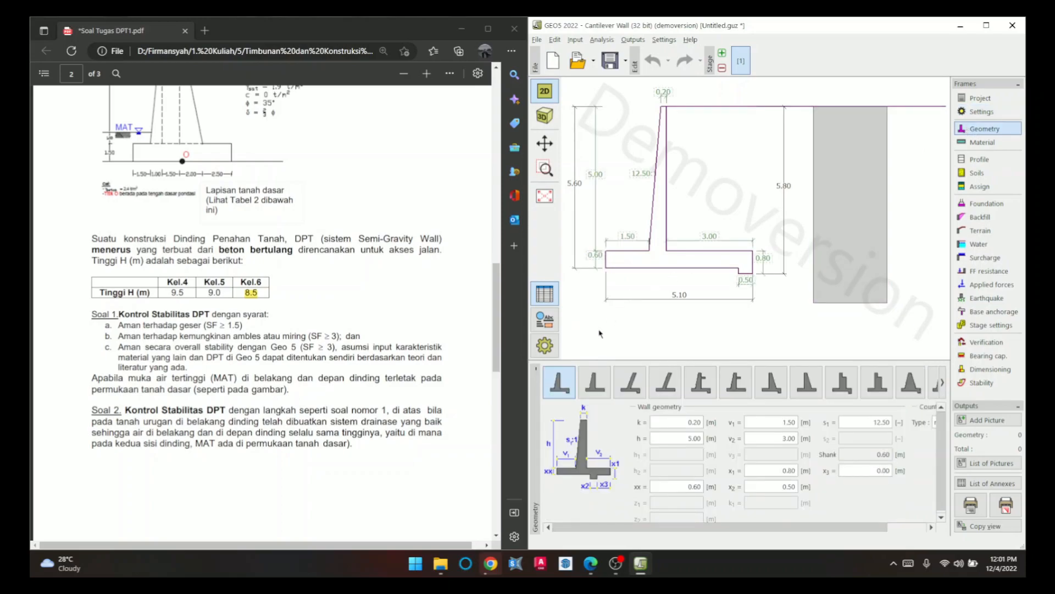
left_click(943, 383)
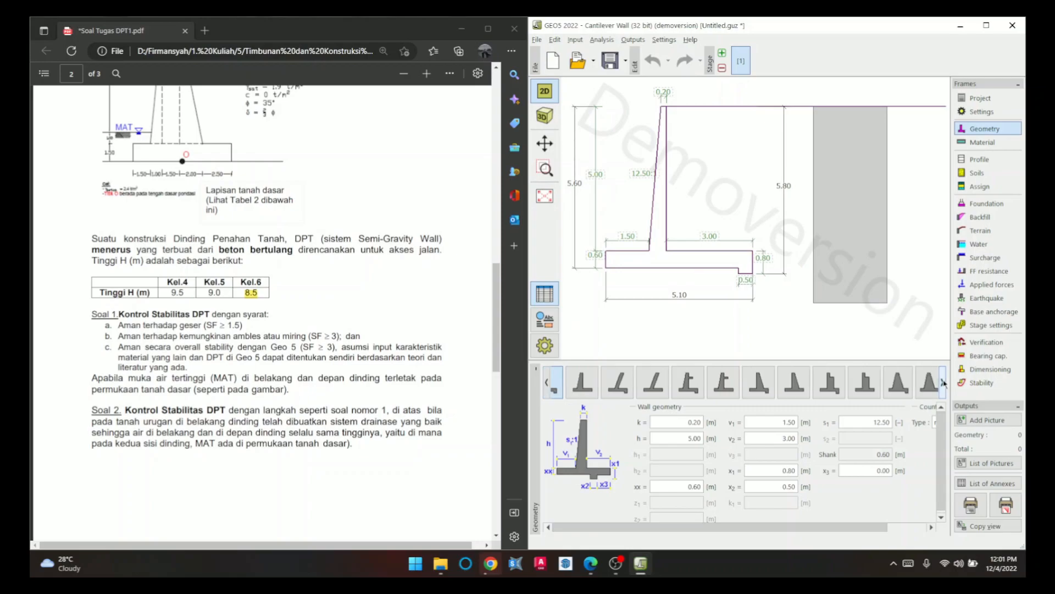
left_click(943, 383)
scroll(385, 351, "up", 3)
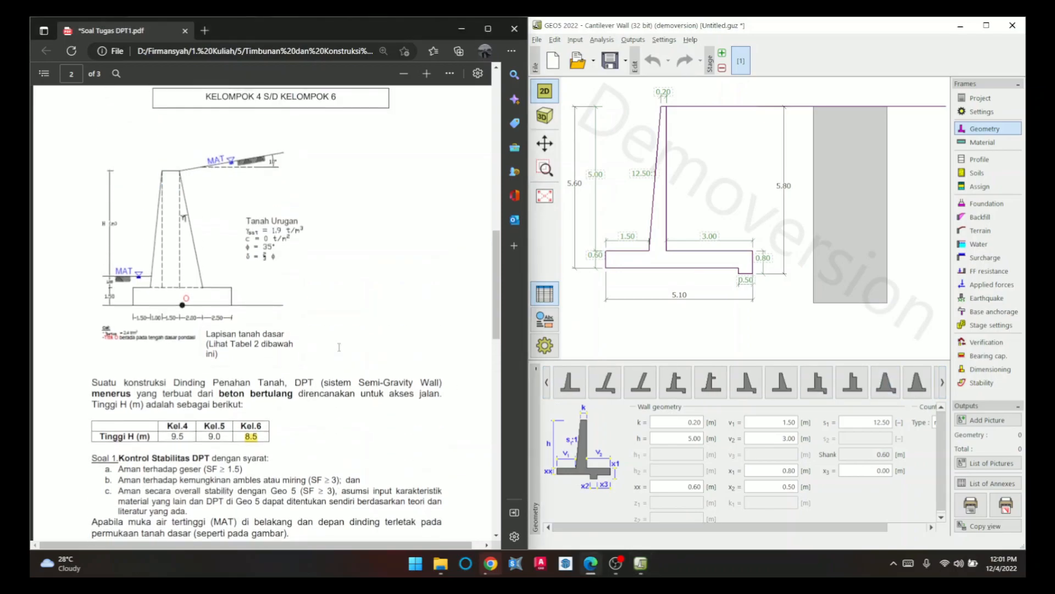
left_click(943, 383)
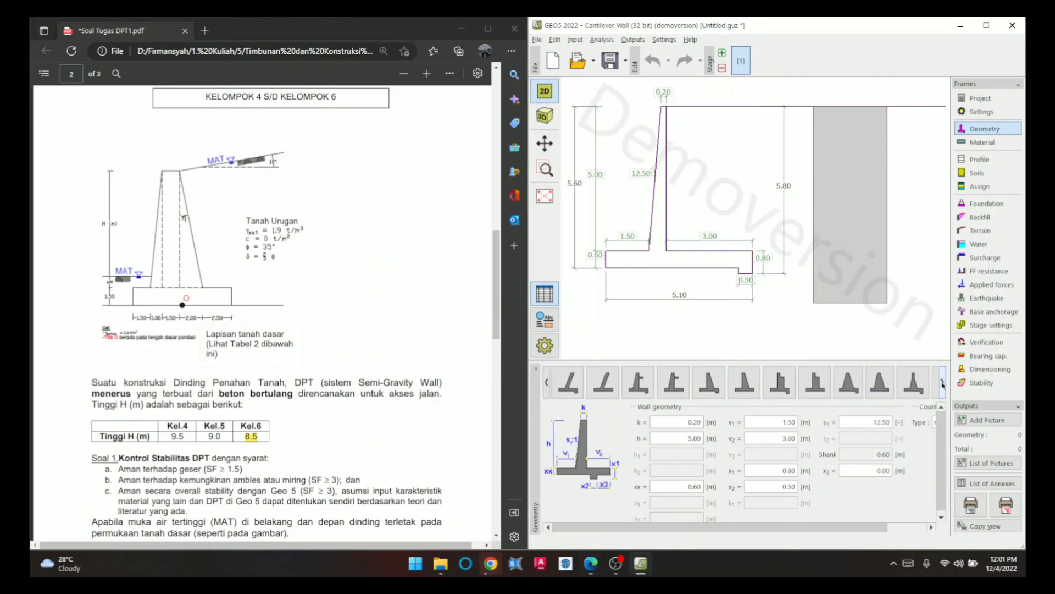
left_click(888, 388)
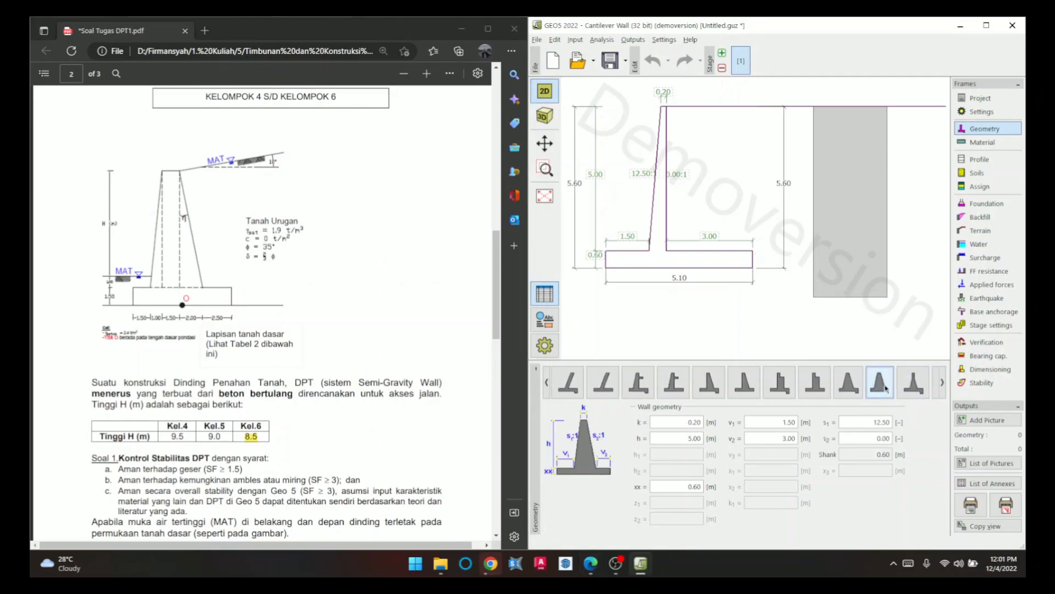
left_click(943, 383)
left_click(943, 383)
left_click(943, 383)
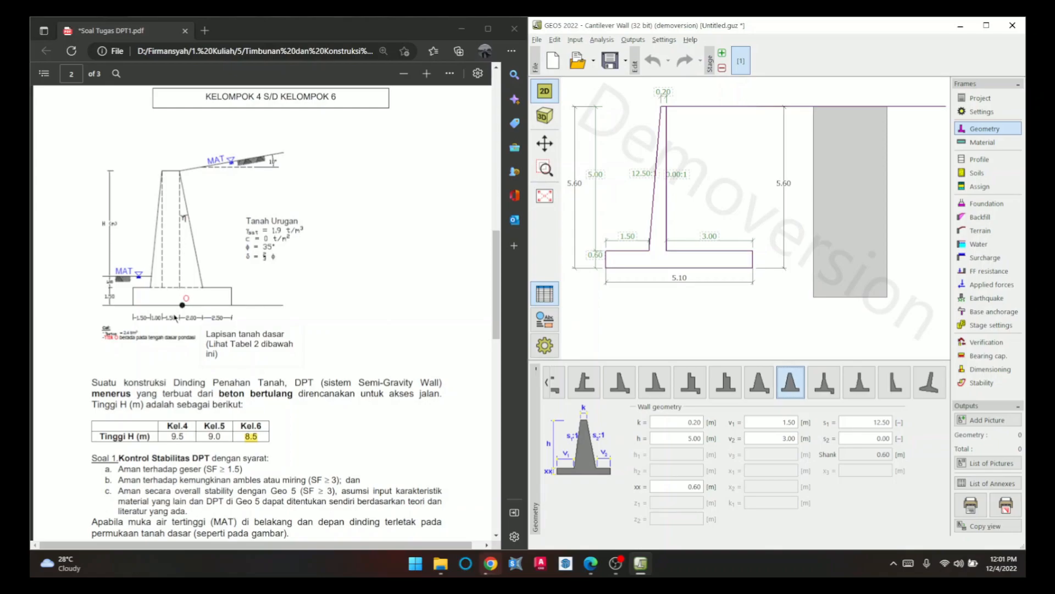
- Set the wall's top width k to 1.5 m and its stem height h to 8.5+1 m
left_click(663, 92)
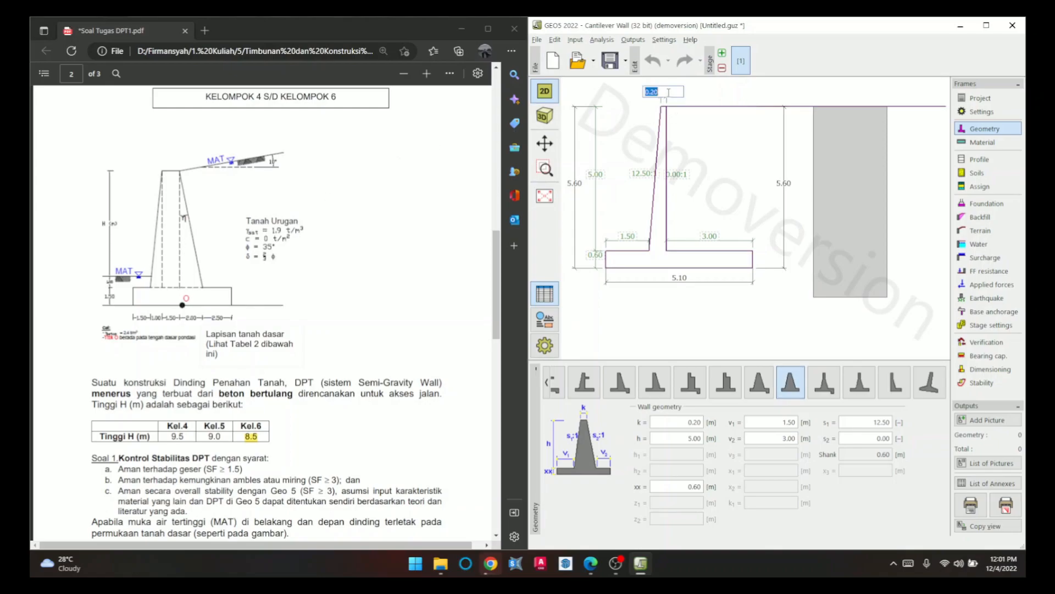
type("1.5")
key("Return")
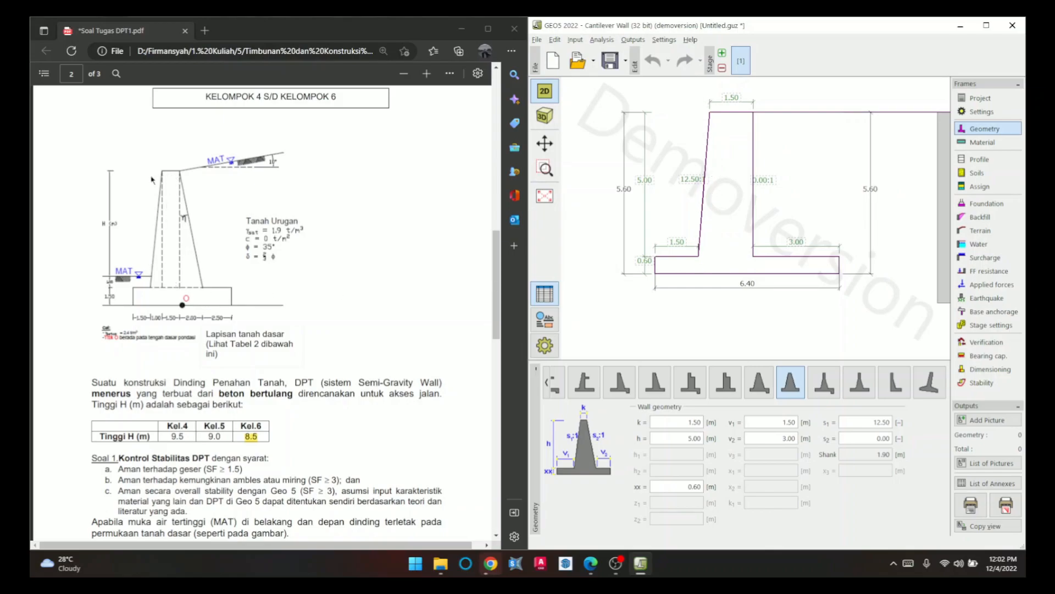
left_click(652, 180)
type("8.5+1")
key("Return")
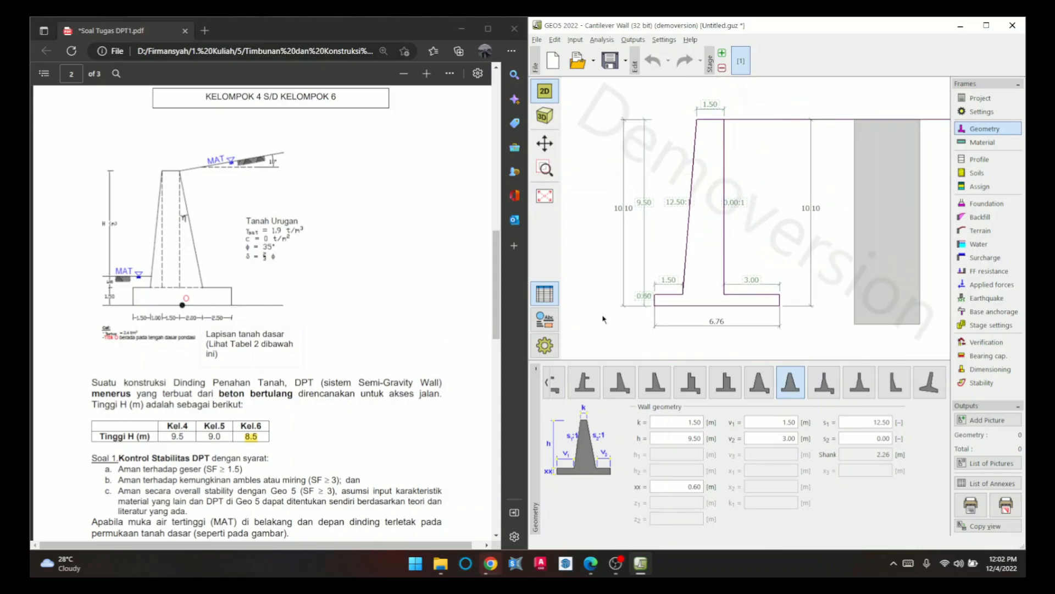
- Set the footing thickness xx to 1.5 m and the heel length v2 to 2.5 m
left_click(650, 298)
type("1.5")
key("Return")
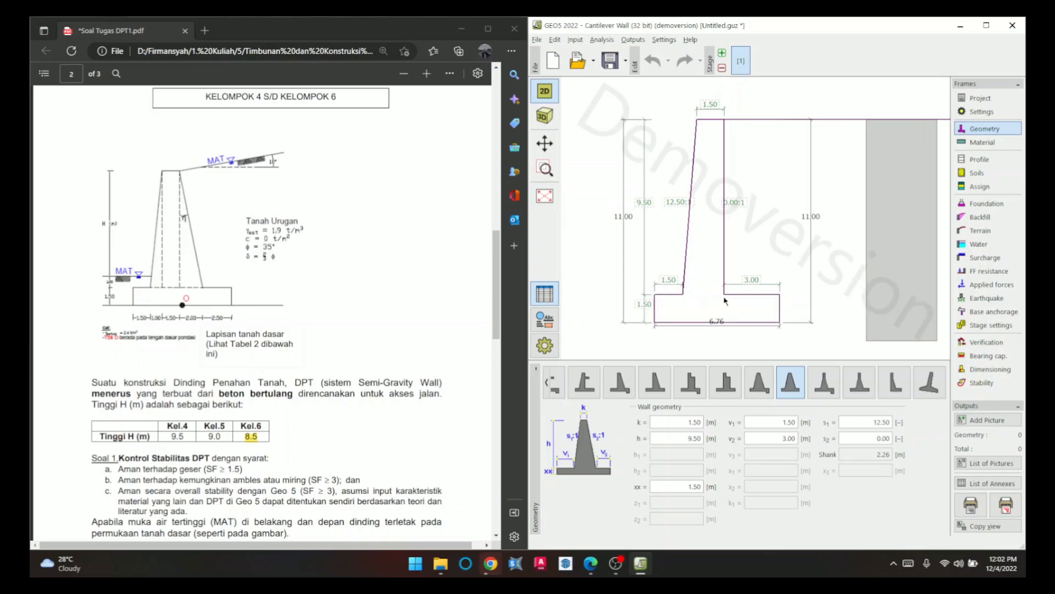
left_click(751, 279)
type("2.5")
key("Return")
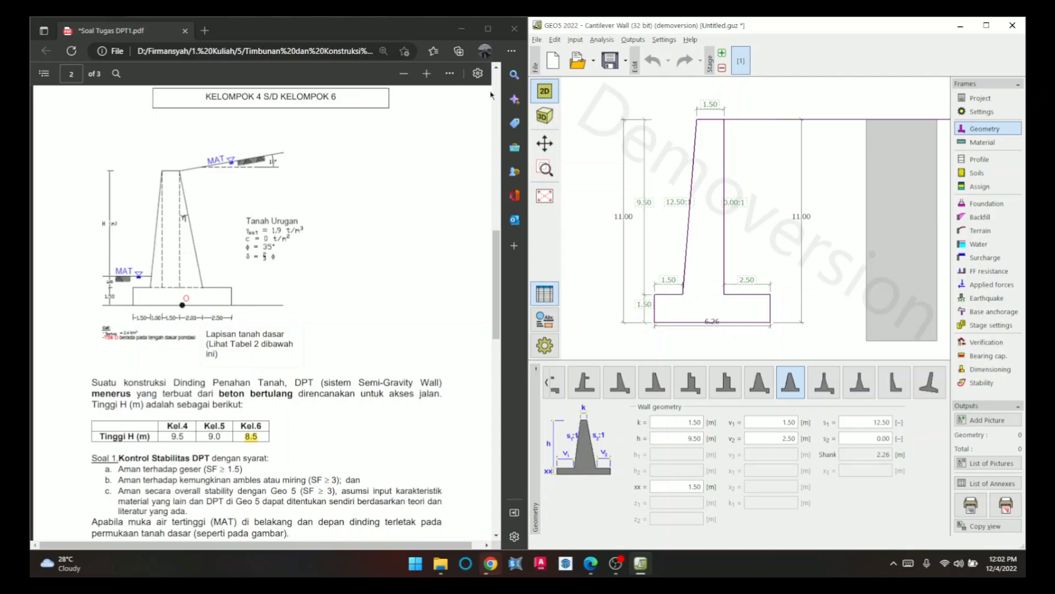
- Trace the front face's slope triangle on the PDF wall drawing, replacing the base label with 1 and labelling its height
left_click(450, 74)
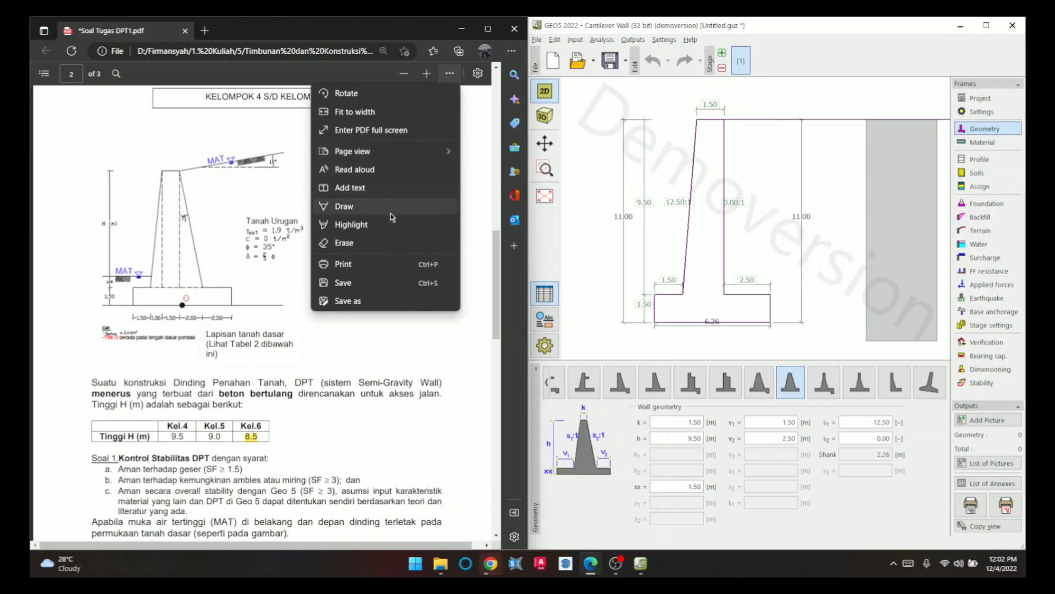
left_click(390, 208)
left_click_drag(152, 287, 158, 289)
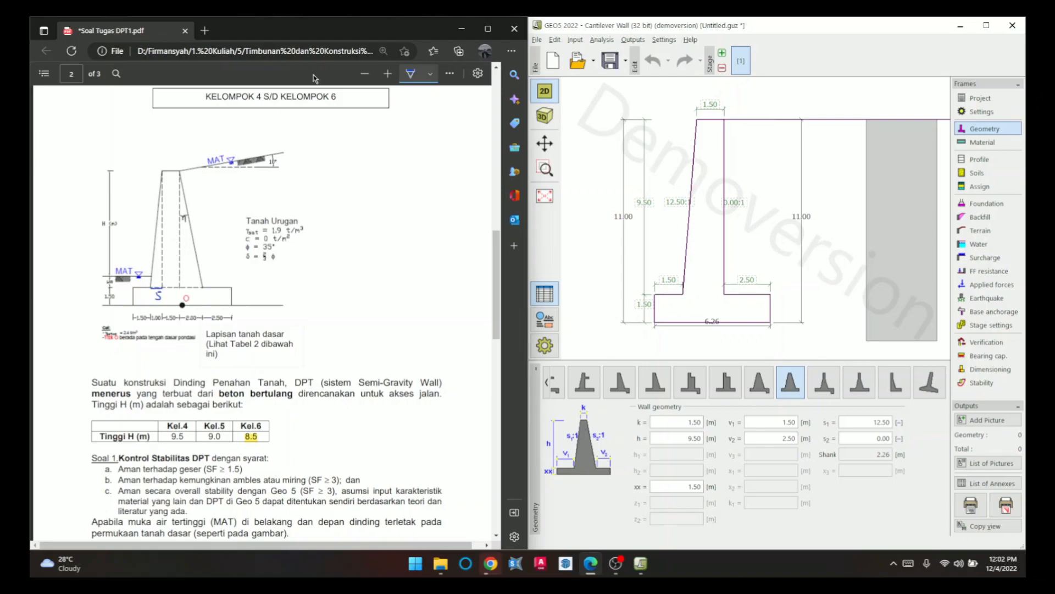
left_click(430, 74)
left_click(452, 74)
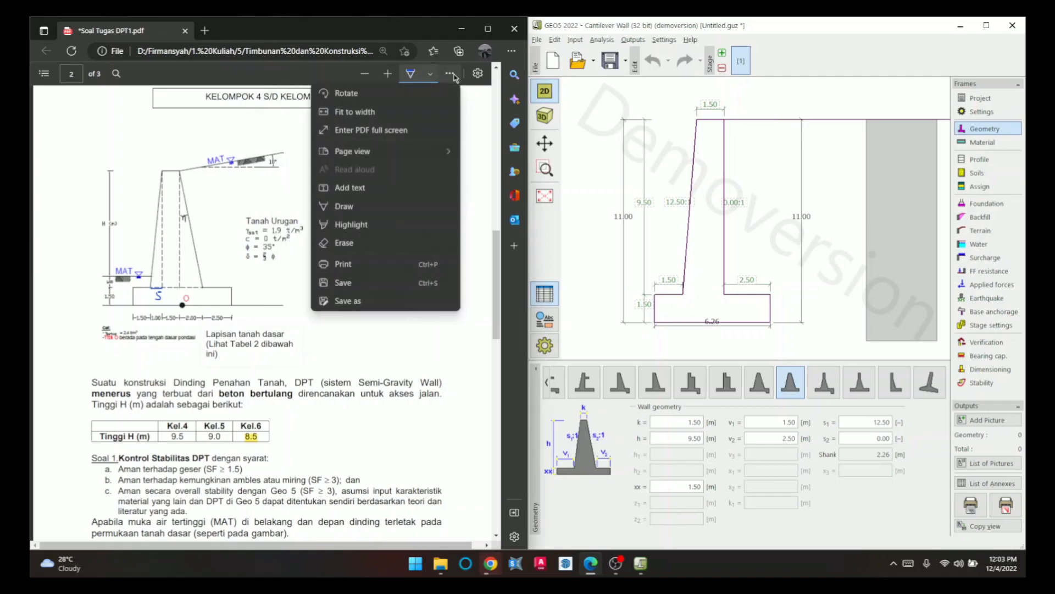
left_click(346, 242)
left_click(158, 295)
left_click(449, 73)
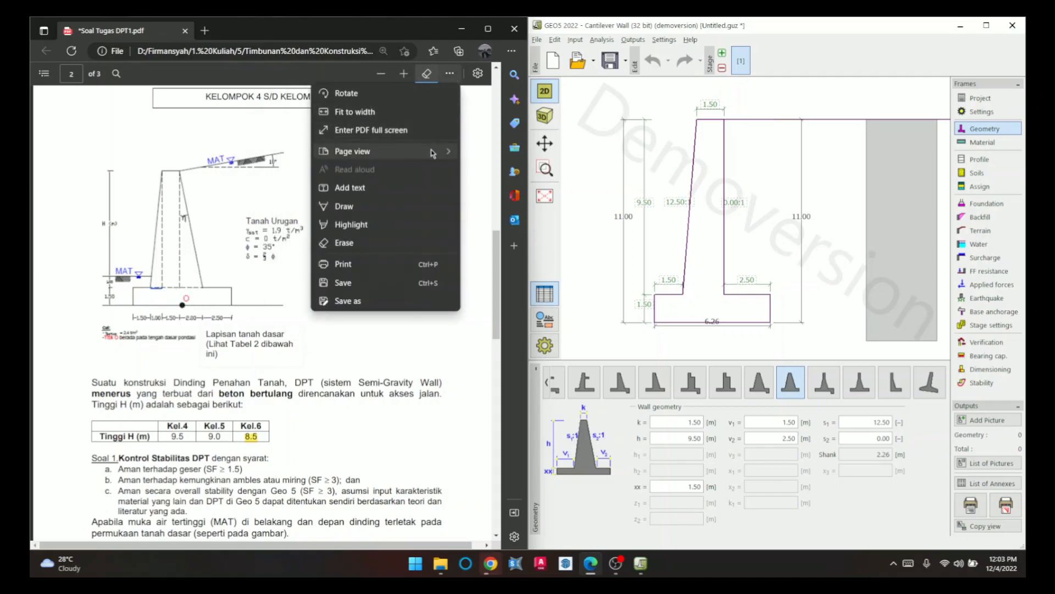
left_click(379, 206)
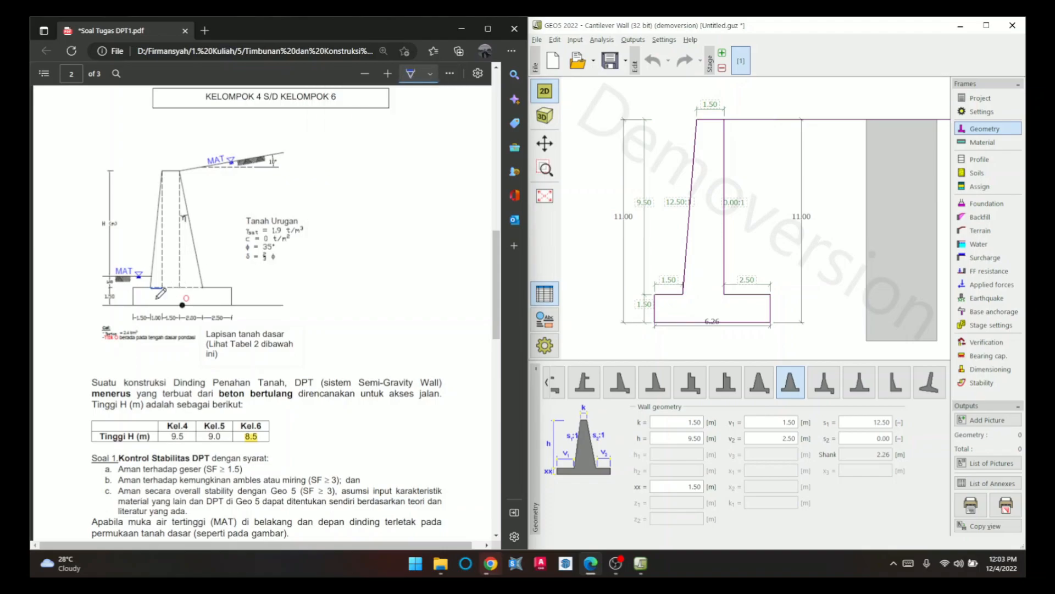
left_click_drag(163, 172, 160, 288)
left_click_drag(171, 227, 167, 247)
- Set the wall's front face slope s1 to 9.5 in GEO5
left_click(680, 202)
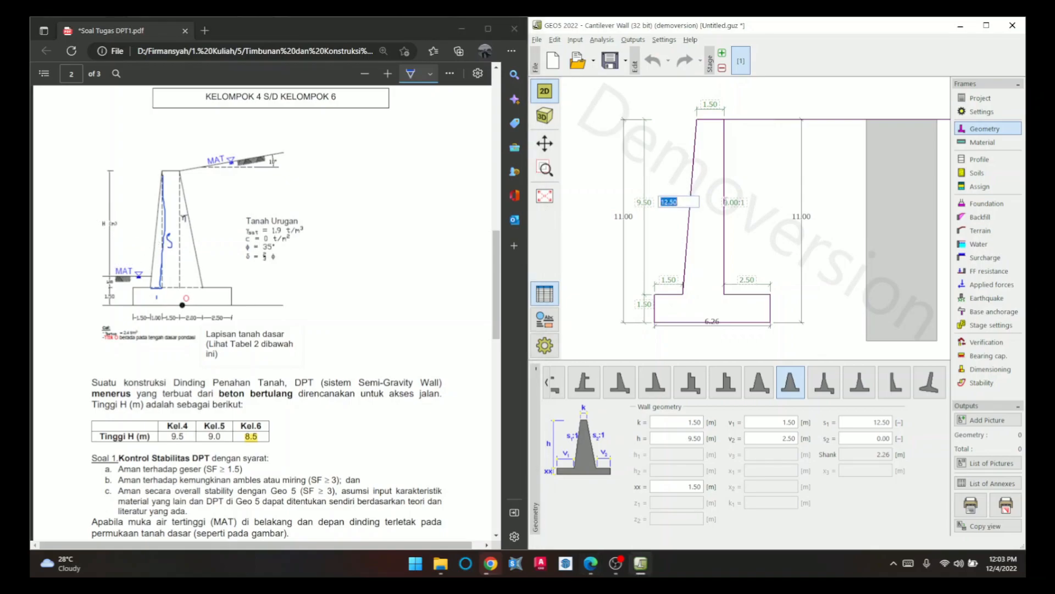
type("9.5")
key("Return")
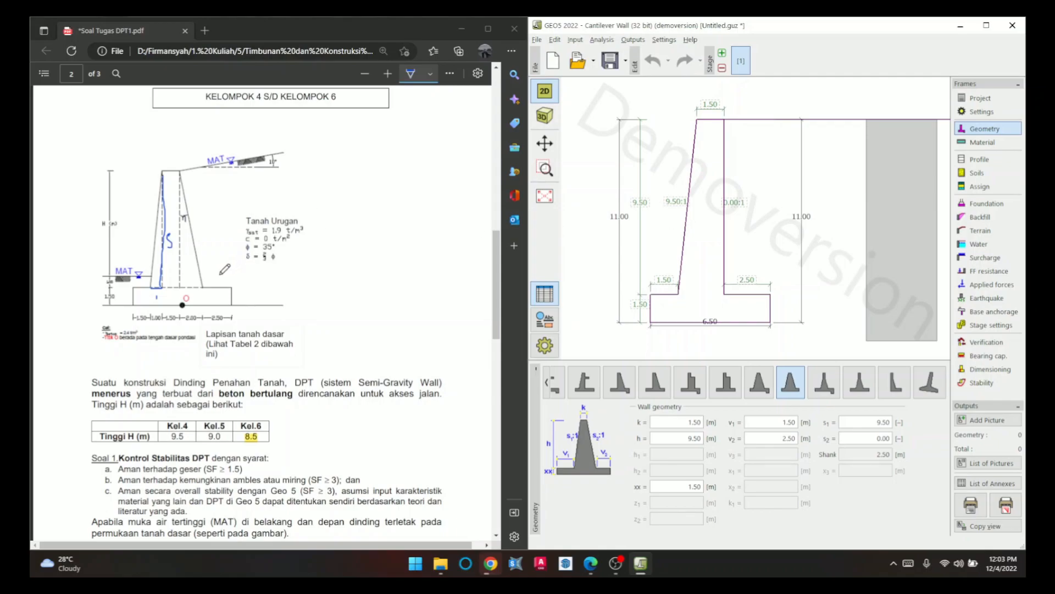
- Trace the back face's slope triangle on the PDF wall drawing, labelling its base 2 and its slope 9,5/2
left_click(186, 282)
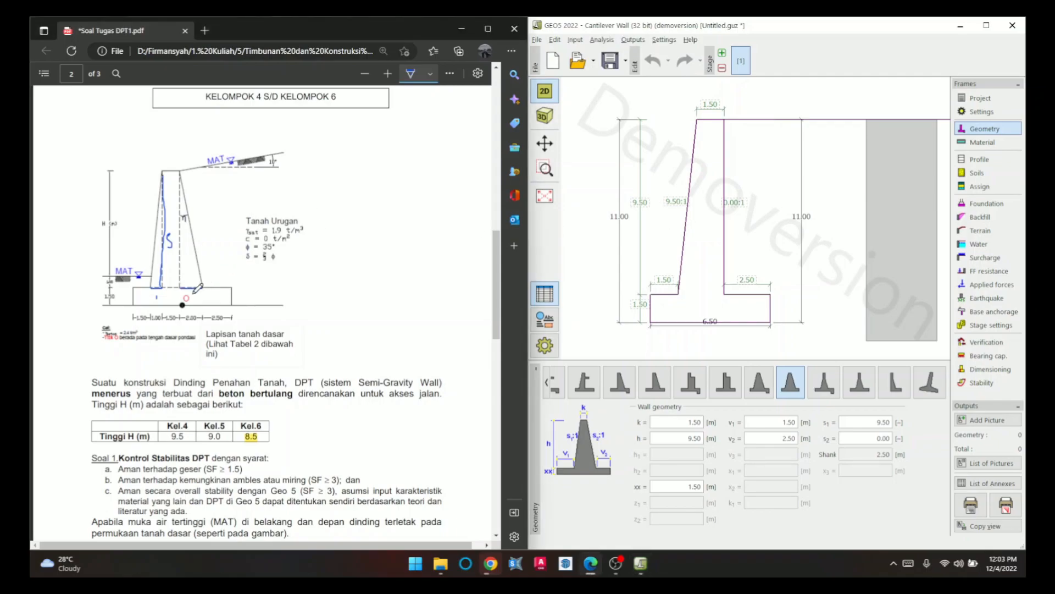
left_click_drag(196, 298, 199, 300)
left_click_drag(180, 176, 180, 285)
mouse_move(194, 228)
left_mouse_down()
mouse_move(188, 240)
mouse_move(206, 232)
mouse_move(214, 261)
left_mouse_up()
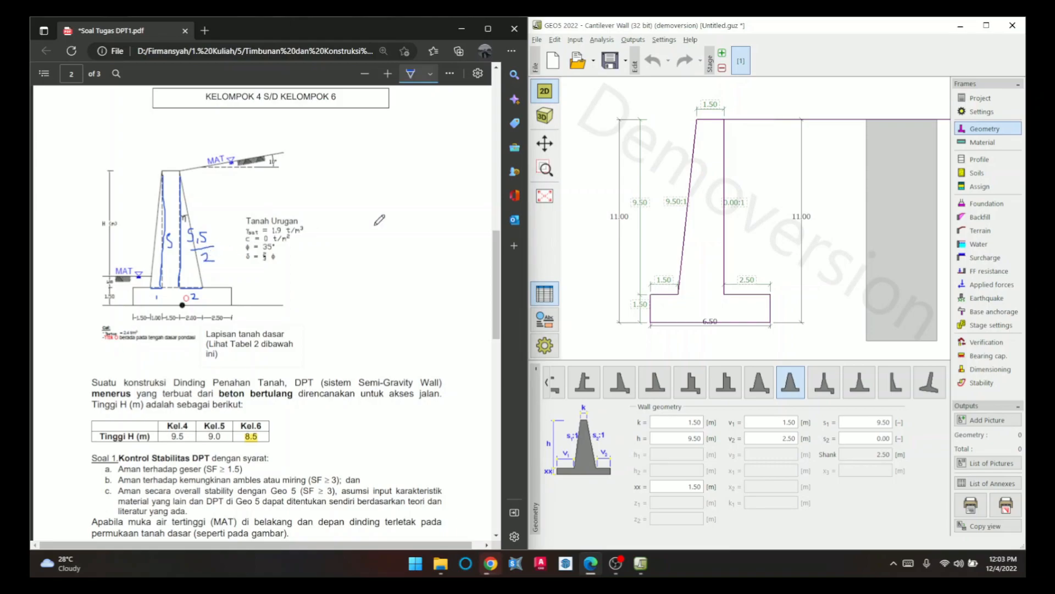
- Set the wall's back face slope s2 to 4.75 in GEO5
left_click(746, 202)
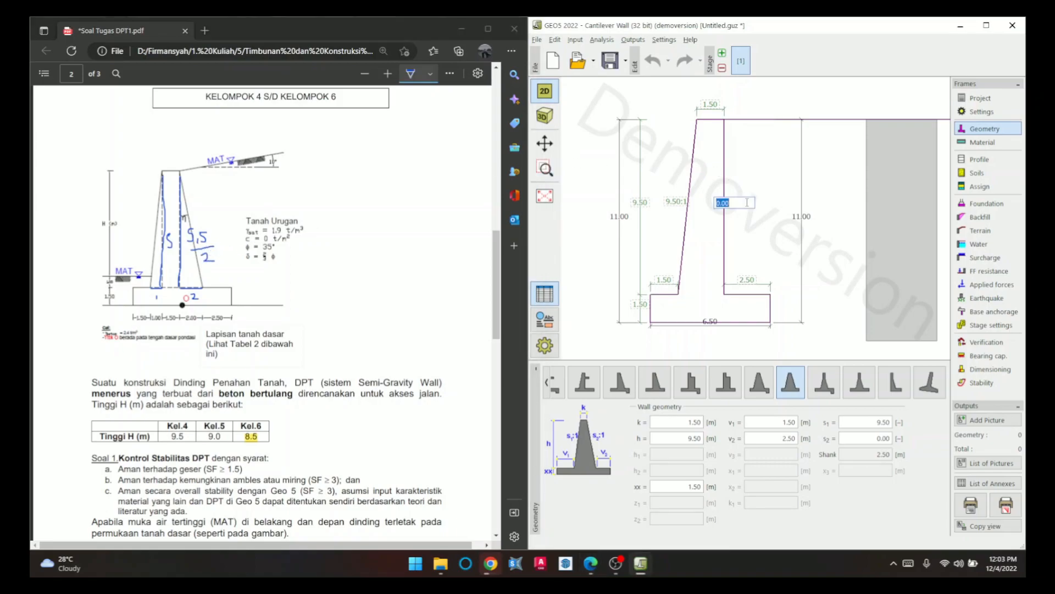
type("9/")
key("Return")
key("Return")
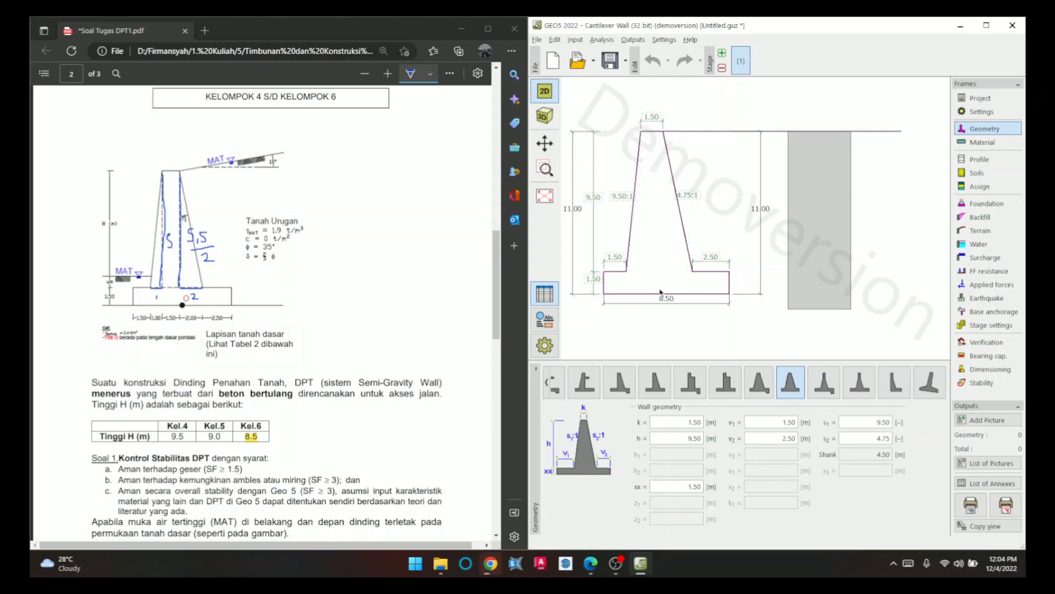
scroll(655, 290, "down", 2)
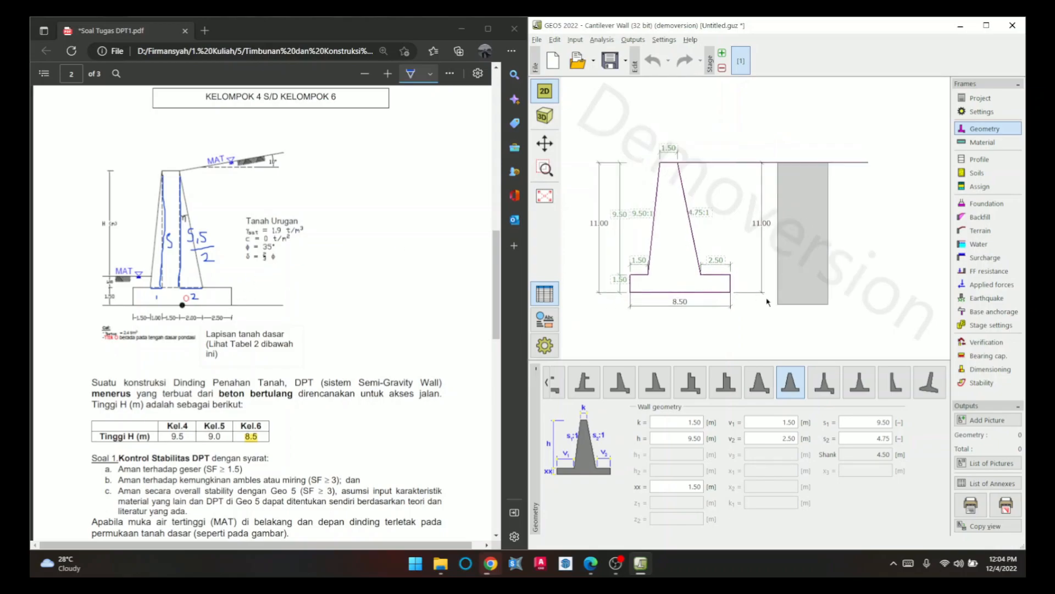
left_click_drag(790, 316, 790, 315)
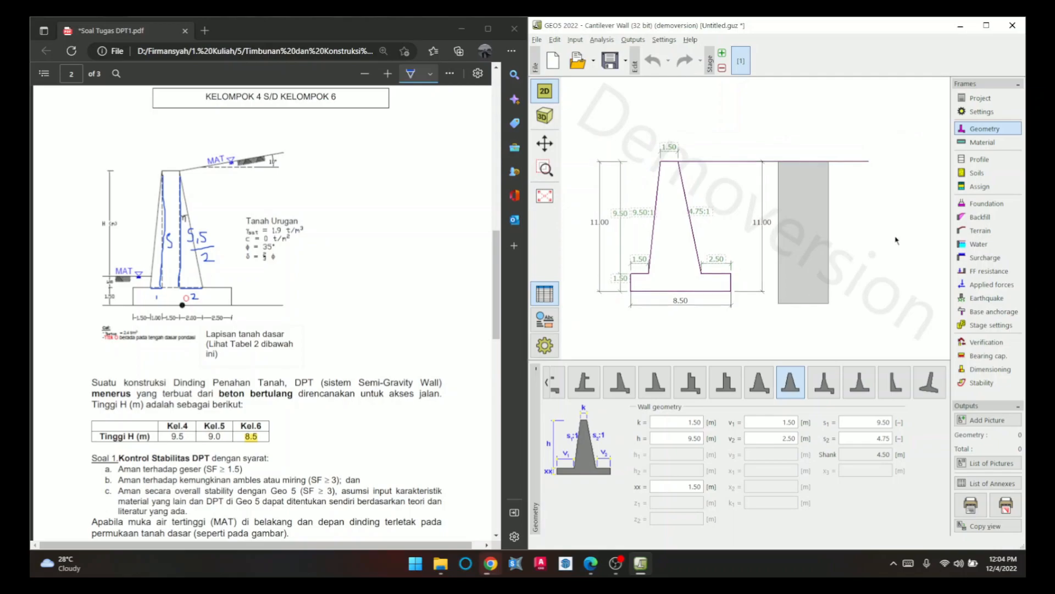
- Highlight the wall material "beton bertulang" in the PDF assignment text
left_click(973, 144)
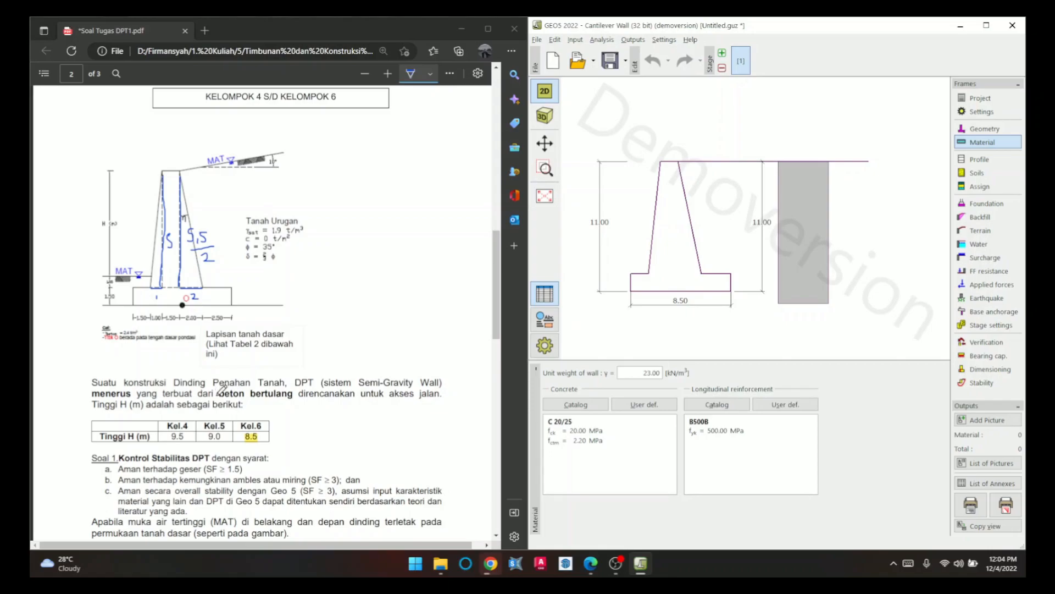
left_click(429, 74)
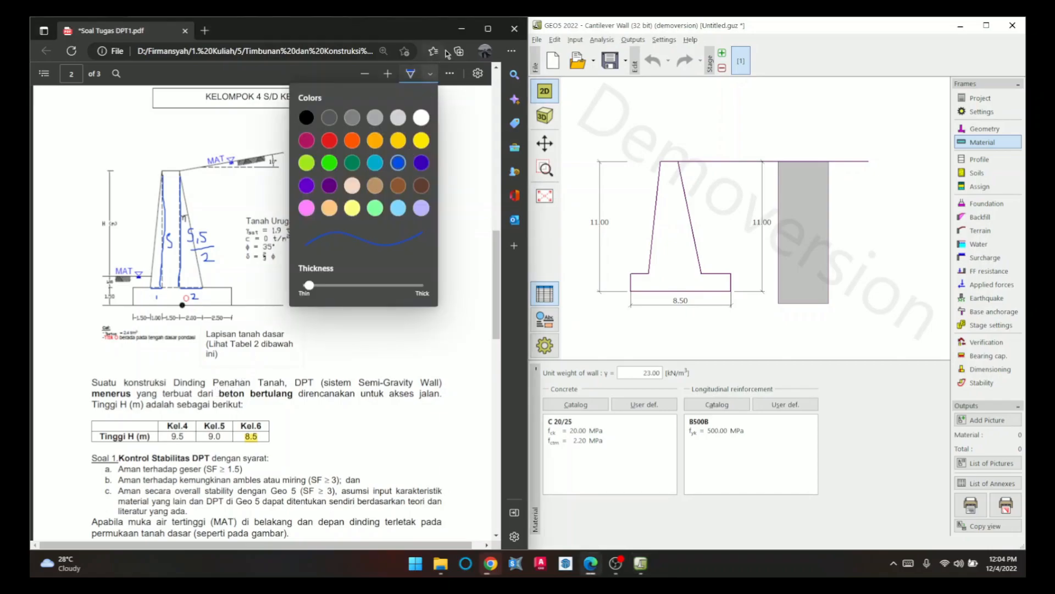
left_click(449, 73)
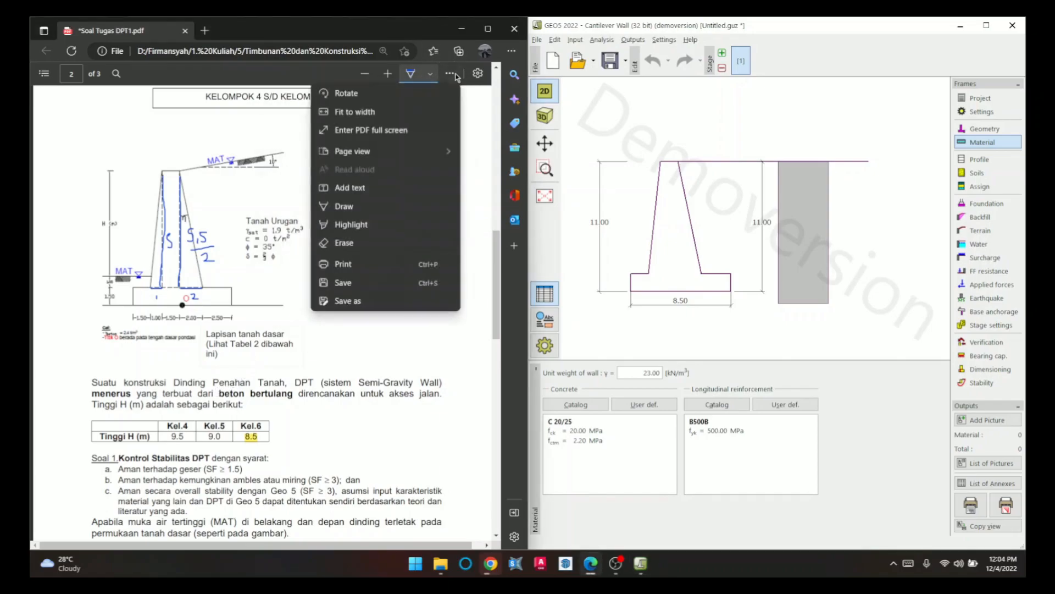
left_click(378, 224)
left_click_drag(219, 394, 293, 394)
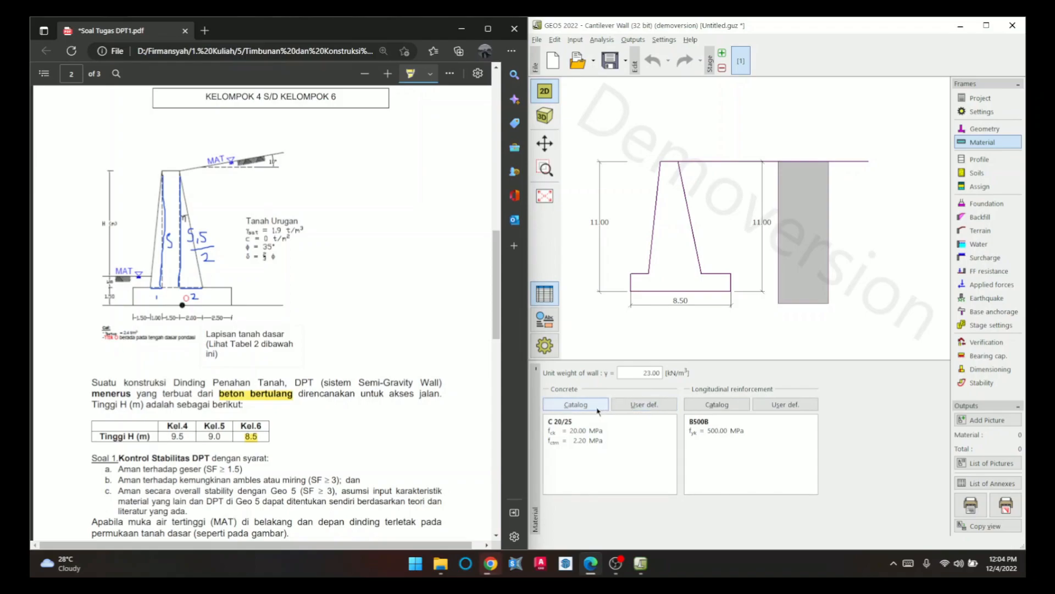
- Define a user concrete for the wall with 30 MPa cylinder compressive strength and recalculated values
left_click(636, 407)
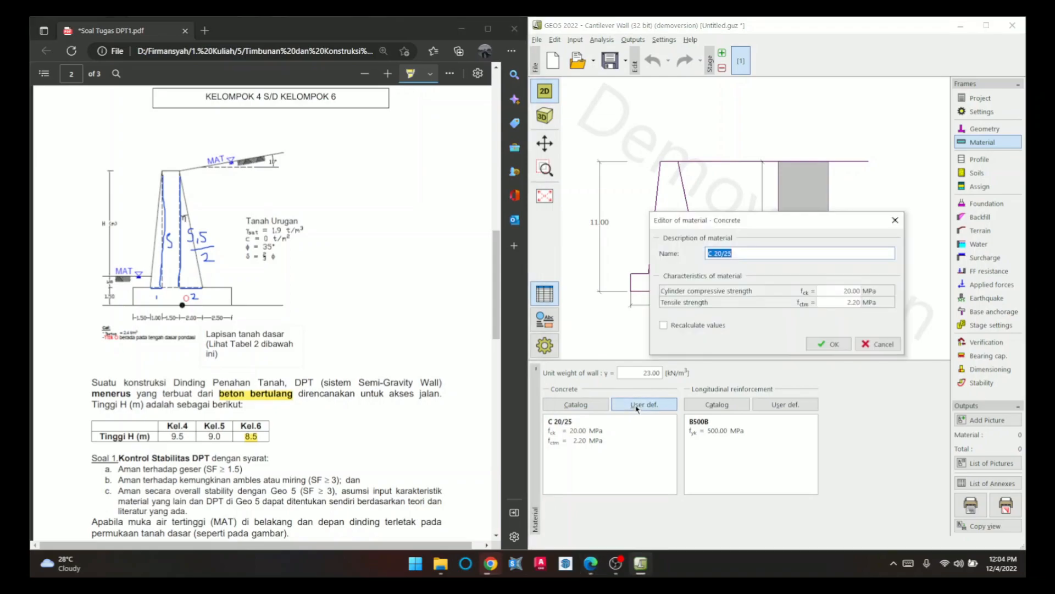
left_click(709, 326)
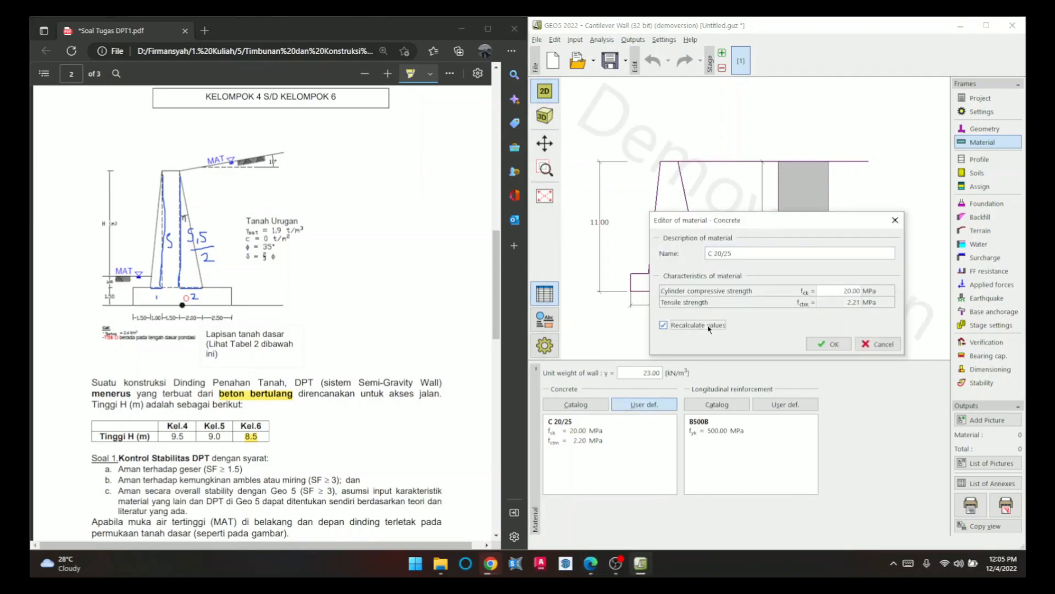
left_click(841, 291)
key("BackSpace")
key("BackSpace")
key("BackSpace")
key("BackSpace")
type("30")
key("Tab")
left_click(834, 346)
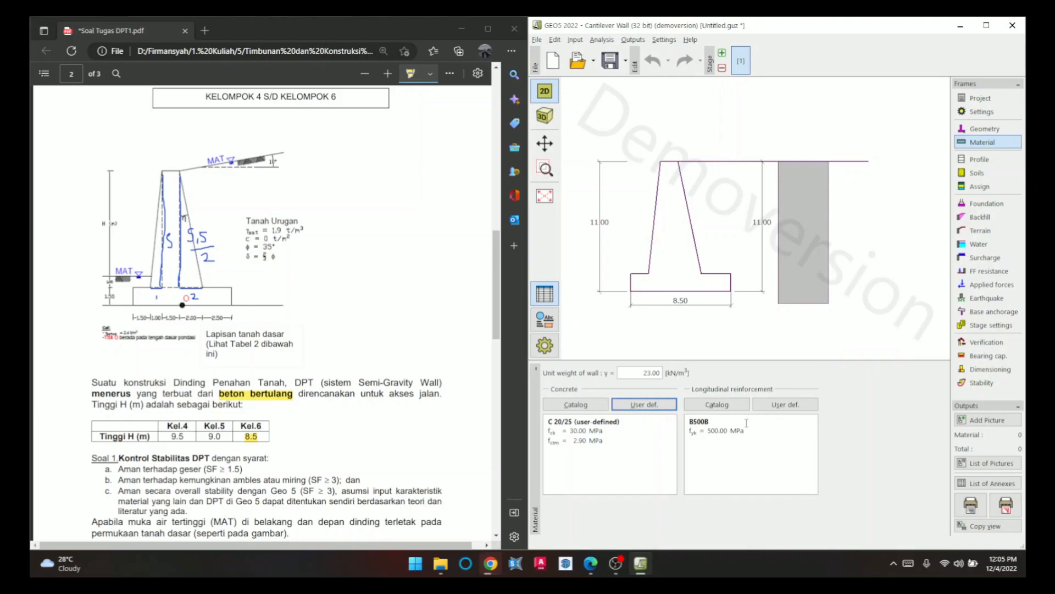
- Add a first soil profile layer defined by a thickness of 11 m
left_click(996, 161)
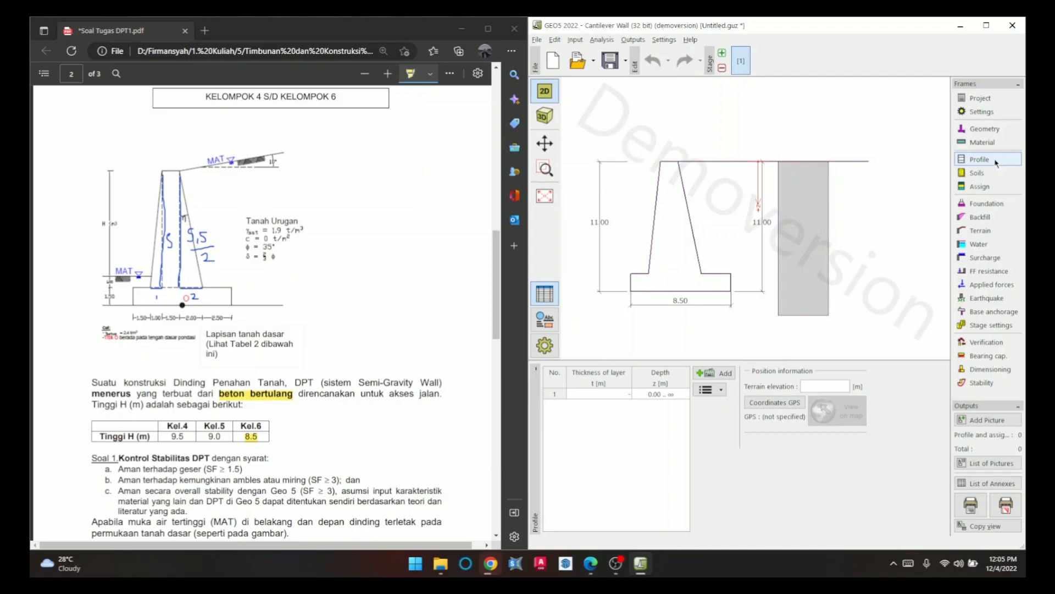
left_click(709, 376)
mouse_move(666, 287)
left_mouse_down()
mouse_move(667, 273)
mouse_move(702, 286)
mouse_move(724, 331)
left_mouse_up()
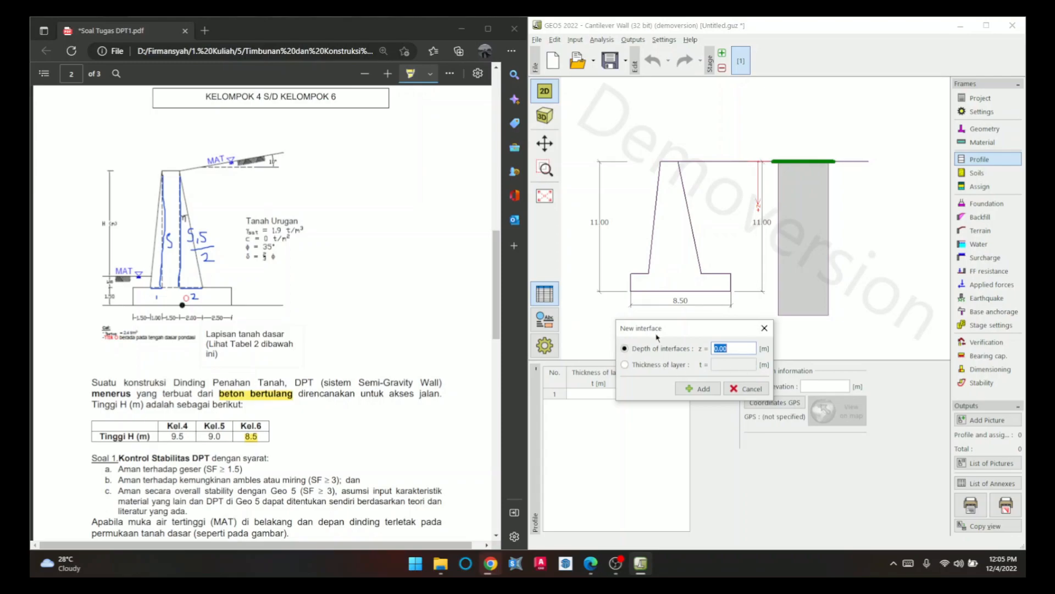
left_click(679, 365)
left_click(729, 364)
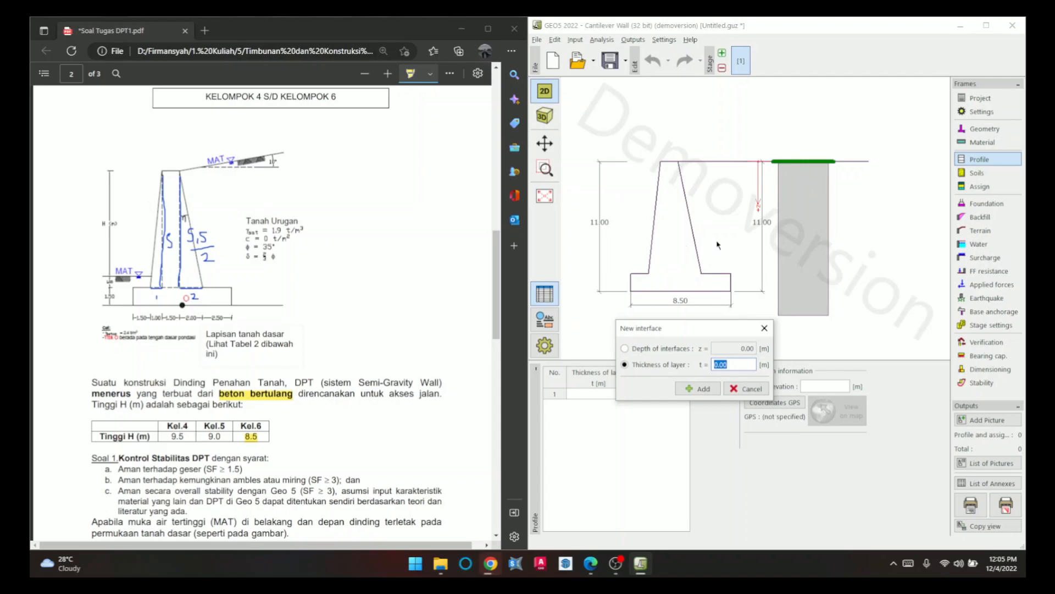
type("11")
key("Tab")
key("Return")
left_click_drag(701, 329, 670, 250)
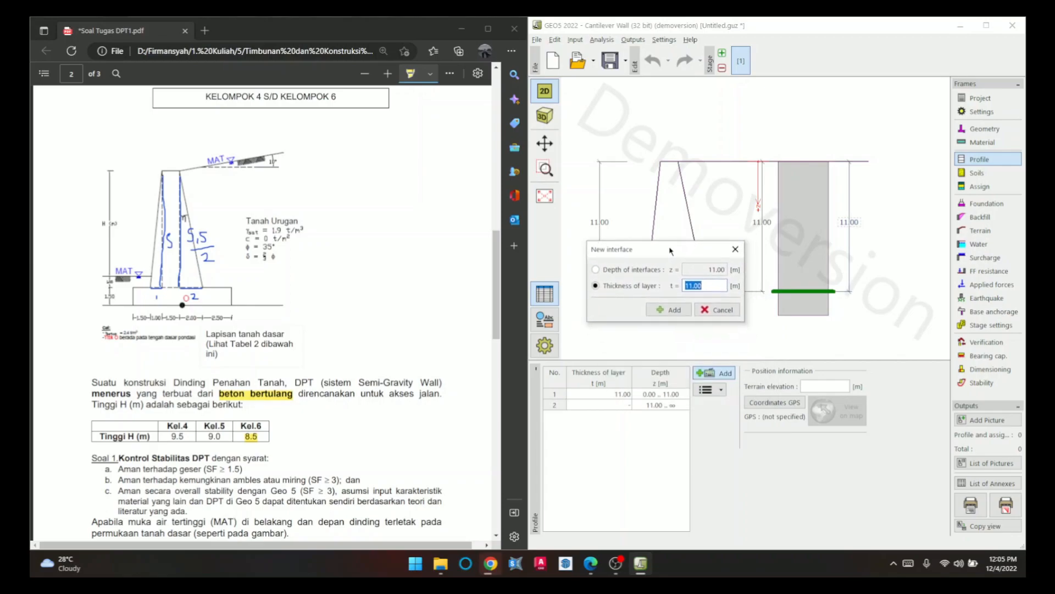
- Consult Tabel 2 in the PDF and add a second soil profile layer 24 m thick
left_click(384, 243)
scroll(374, 241, "down", 15)
scroll(371, 240, "up", 3)
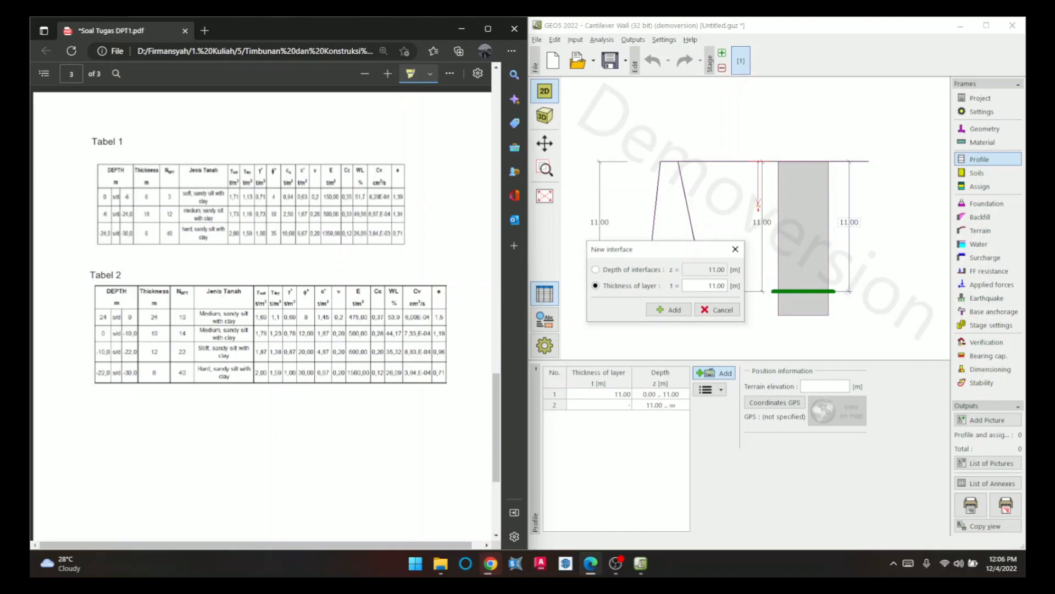
left_click(716, 285)
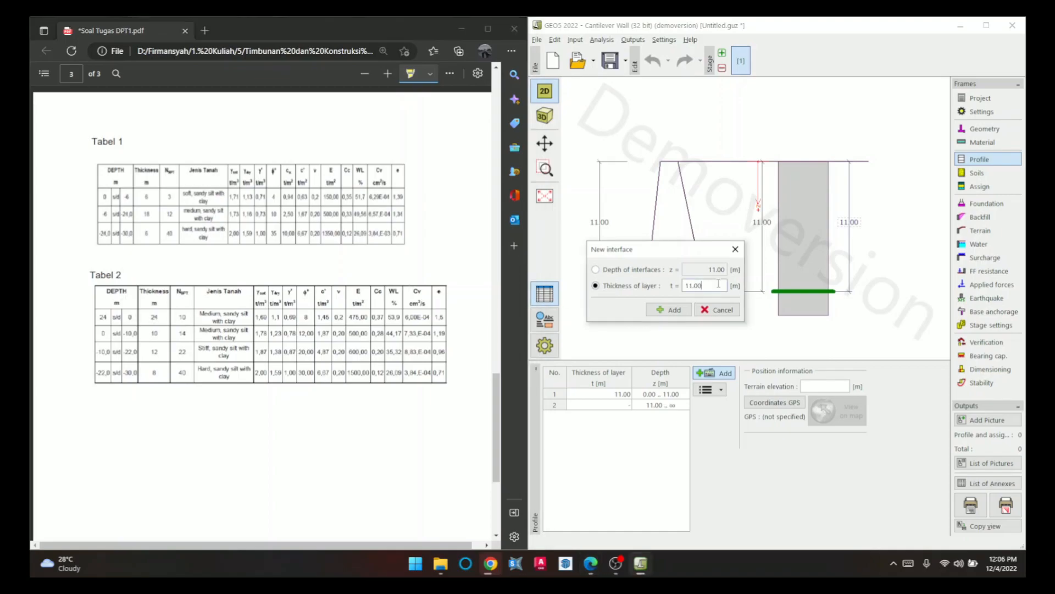
key("BackSpace")
key("BackSpace")
key("BackSpace")
key("BackSpace")
type("24")
key("BackSpace")
key("BackSpace")
key("BackSpace")
type("24")
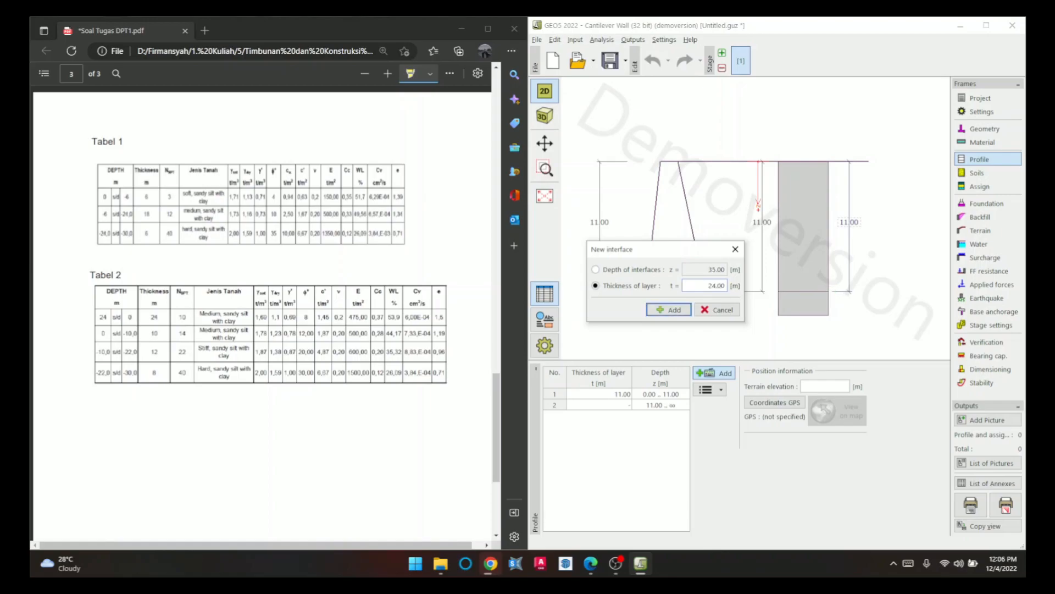
key("Return")
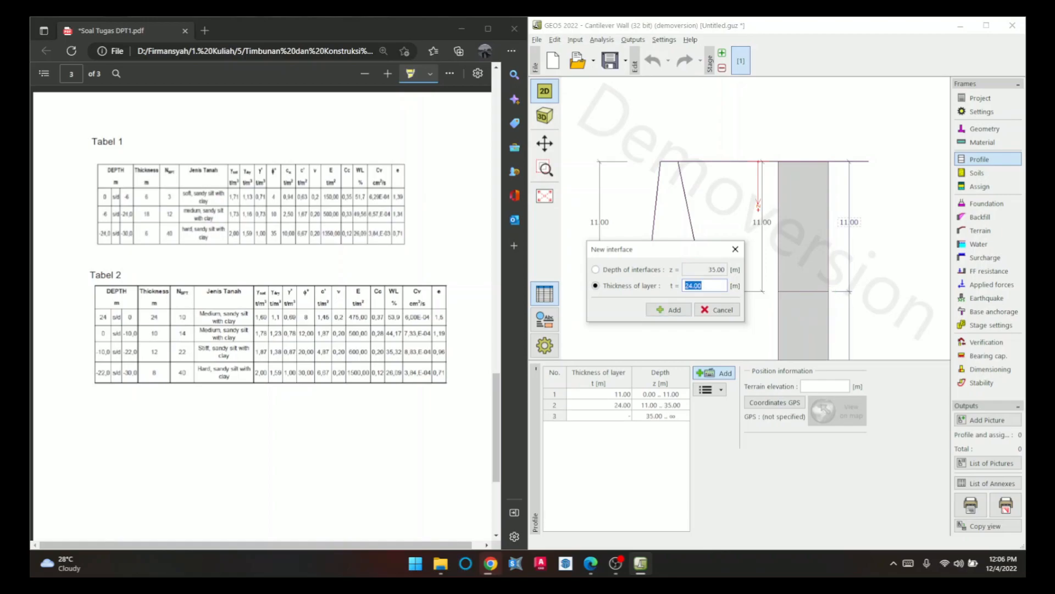
- Add three more soil profile layers with thicknesses of 10, 12 and 8 m, and finish adding interfaces
type("10")
key("Return")
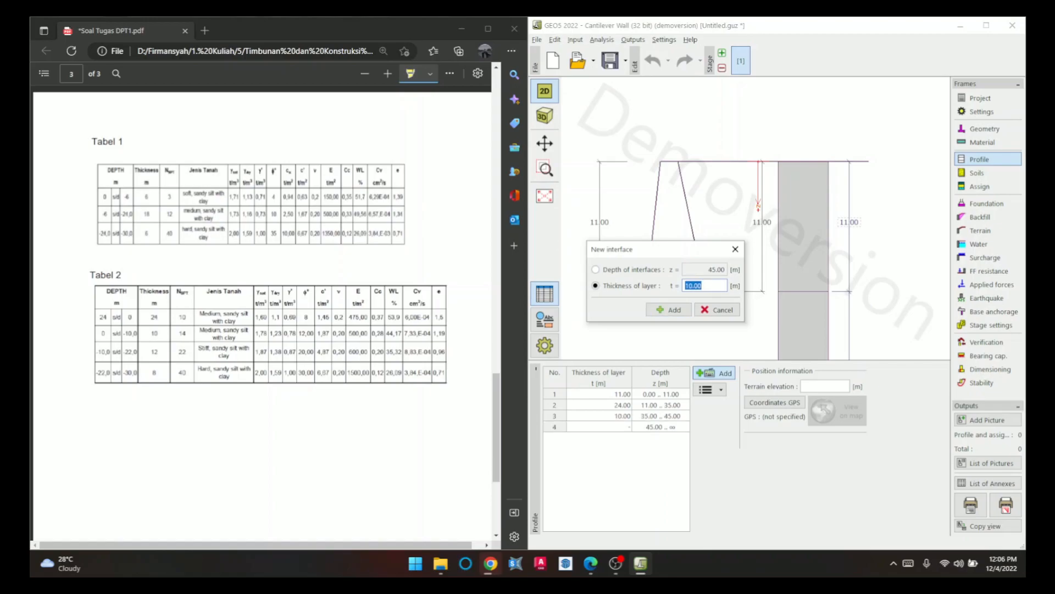
type("12")
key("Return")
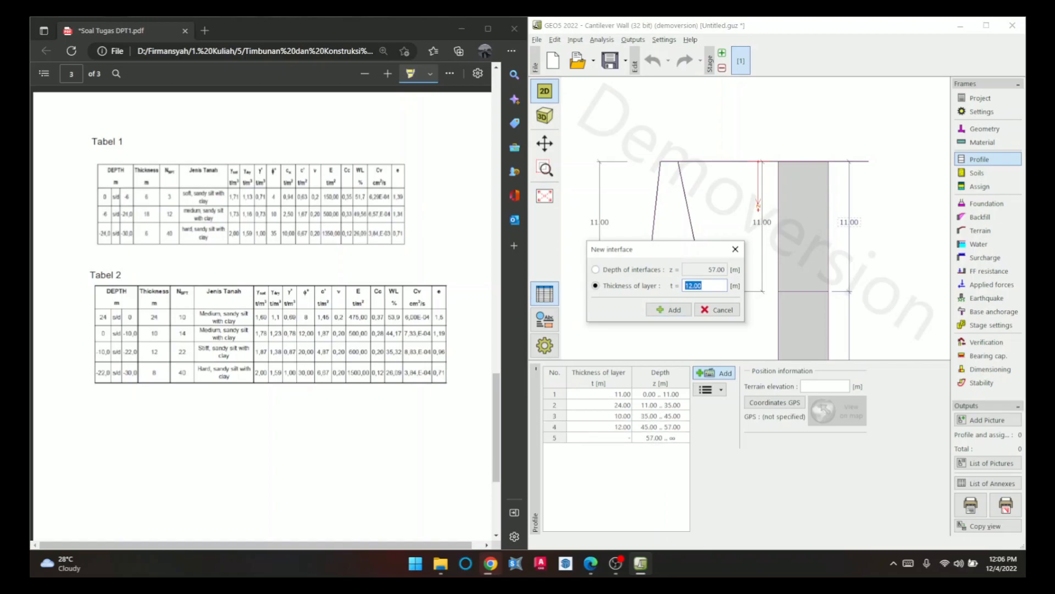
type("8")
key("Return")
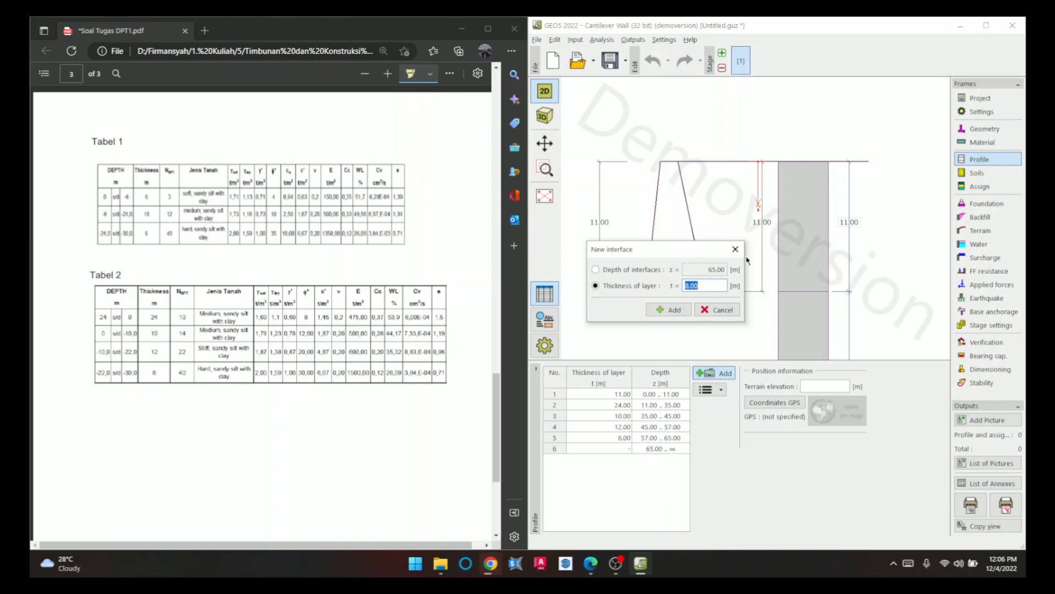
left_click(735, 249)
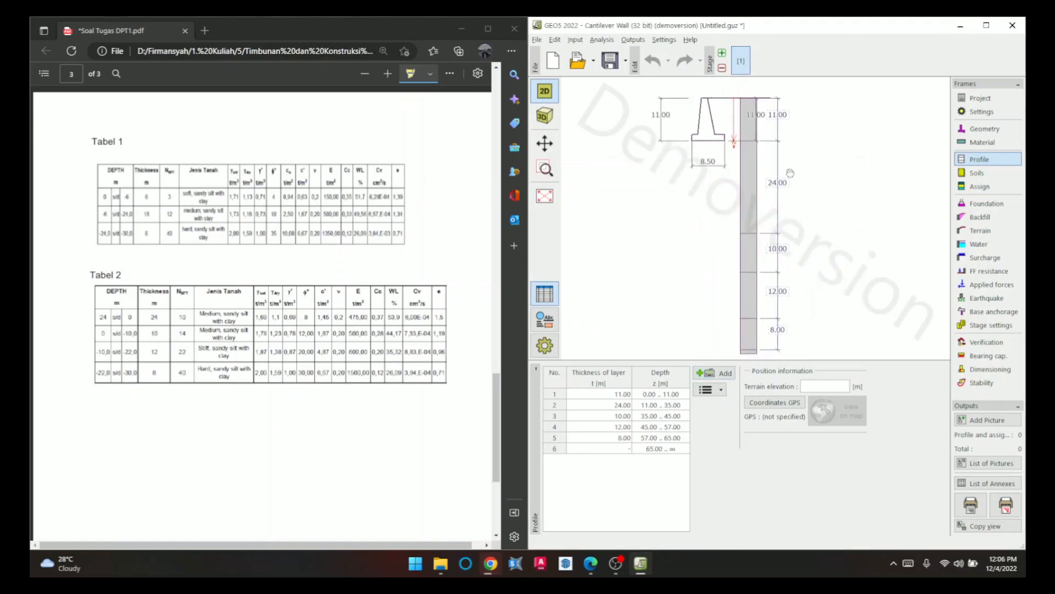
left_click(780, 115)
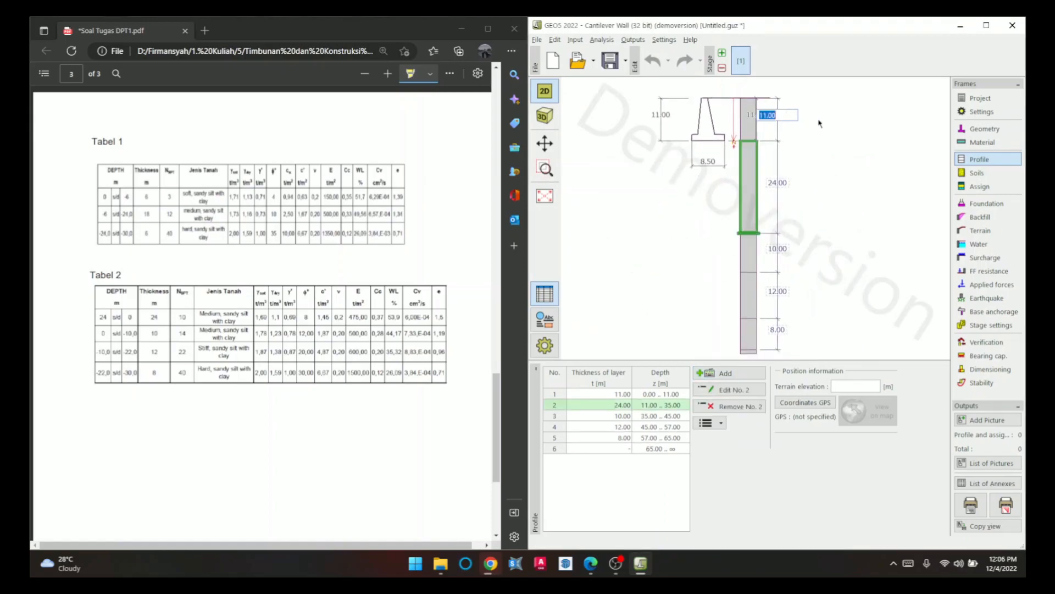
left_click(831, 134)
left_click(614, 394)
left_click(614, 405)
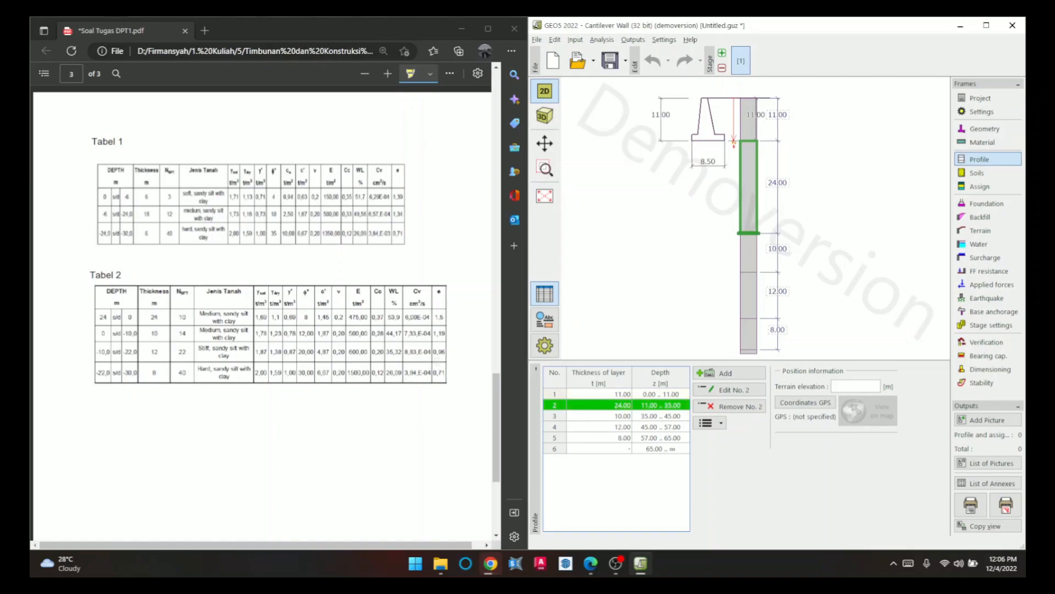
left_click(596, 417)
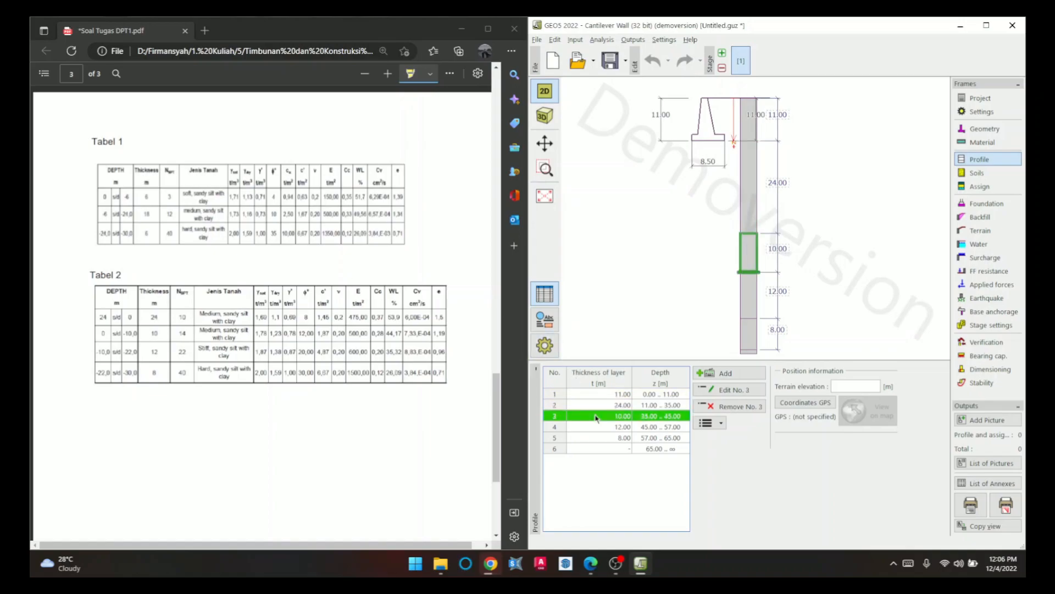
left_click(603, 428)
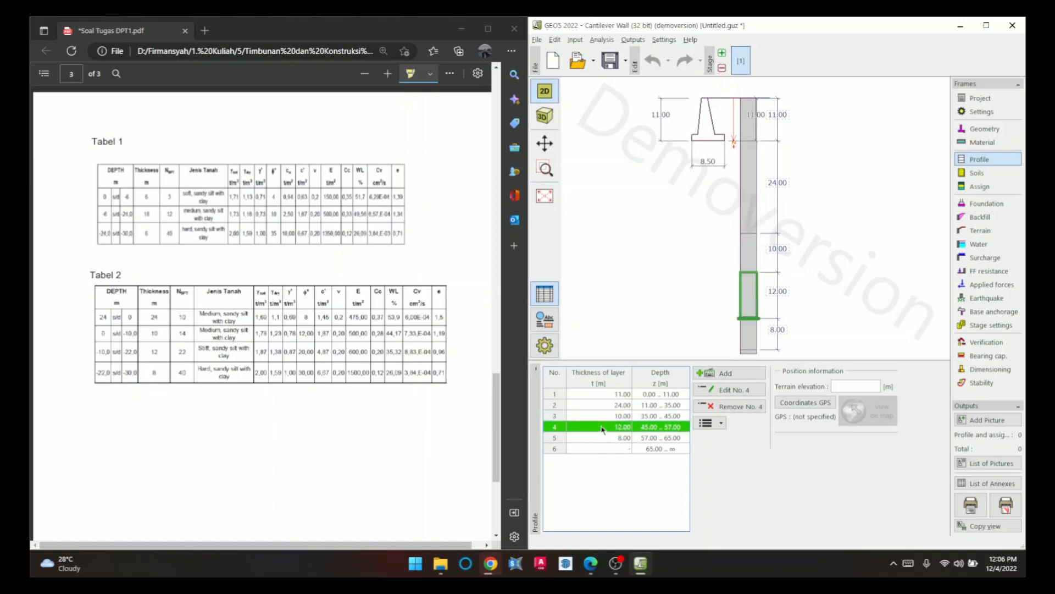
left_click(610, 439)
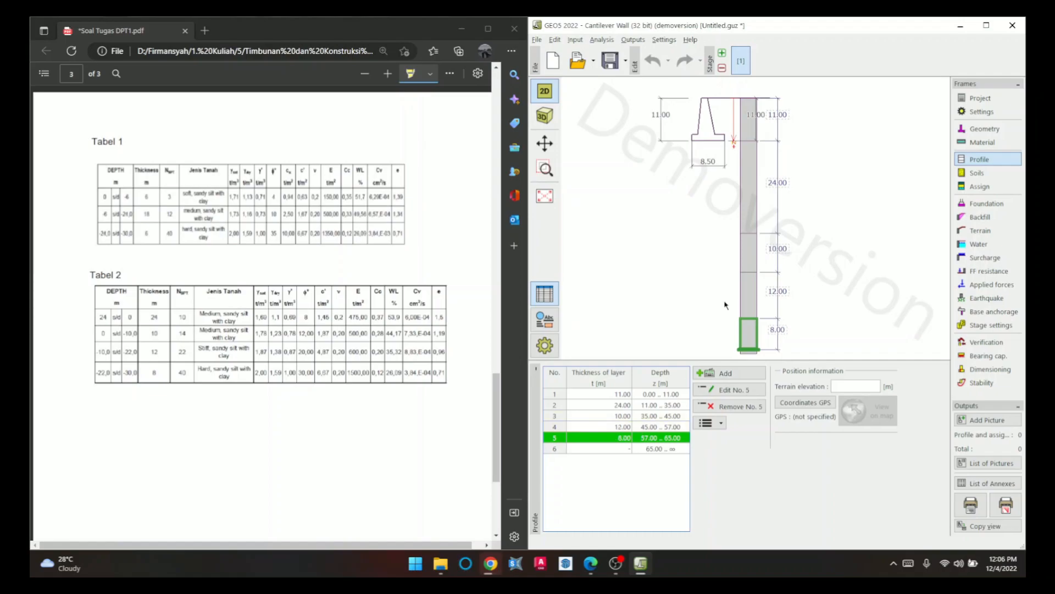
- Start a new soil named Tanah Urug from the PDF's backfill data, with a unit weight of 19 kN/m³
left_click(976, 173)
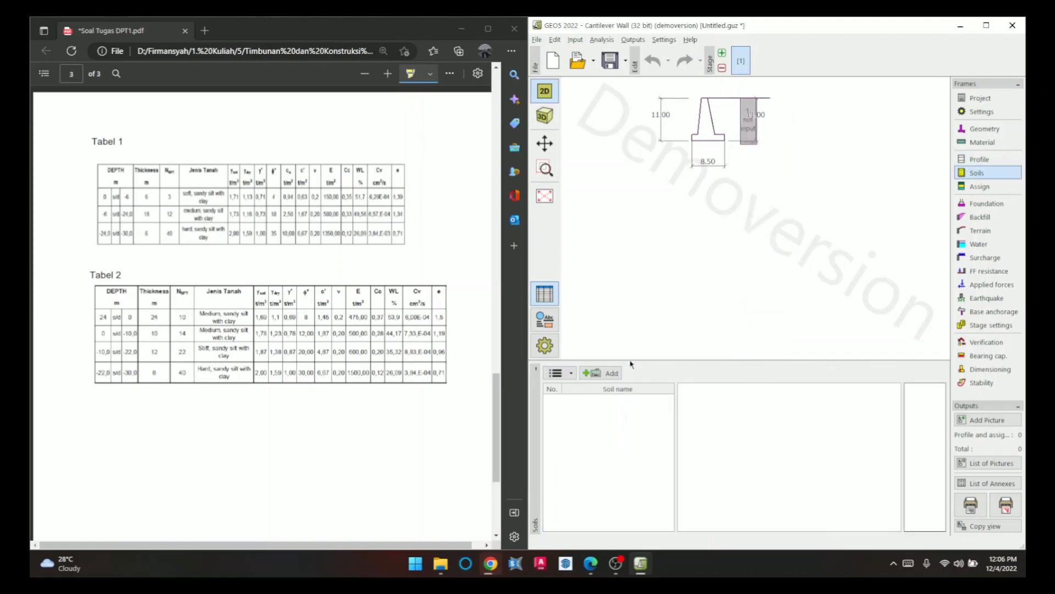
left_click(611, 374)
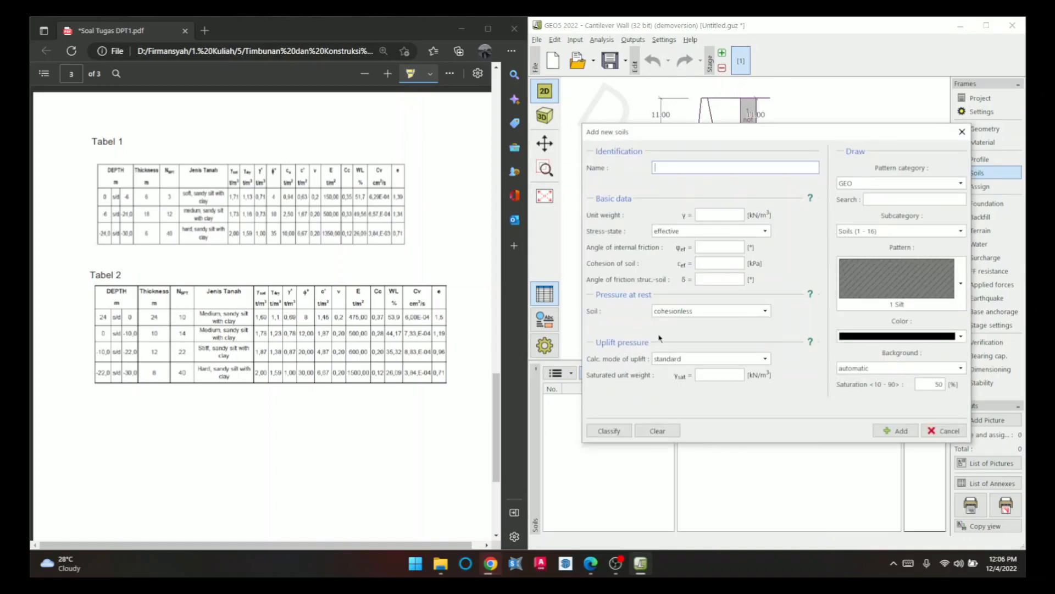
left_click(372, 285)
scroll(372, 286, "up", 10)
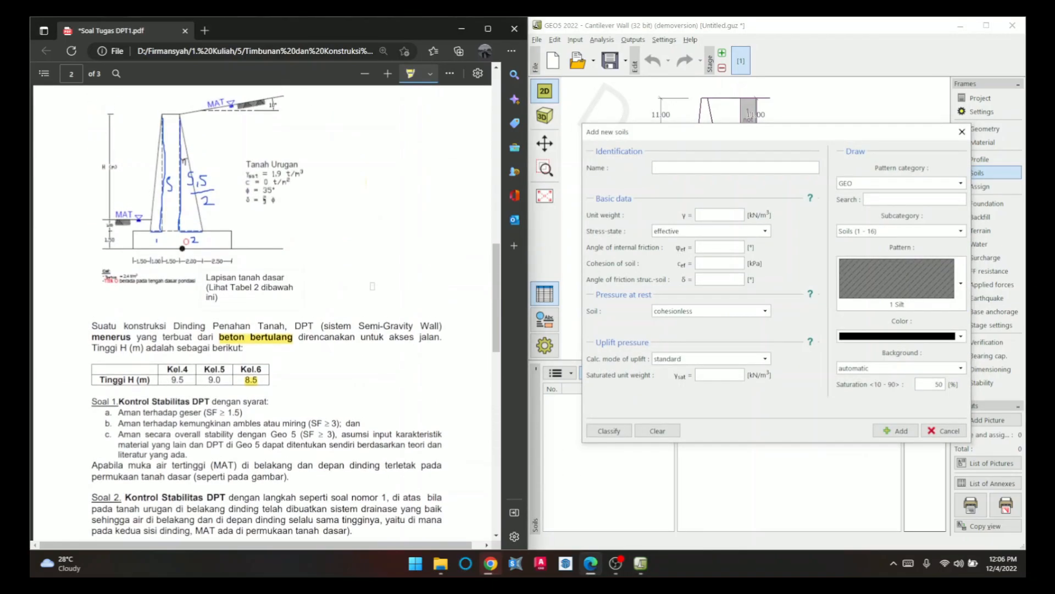
left_click(751, 169)
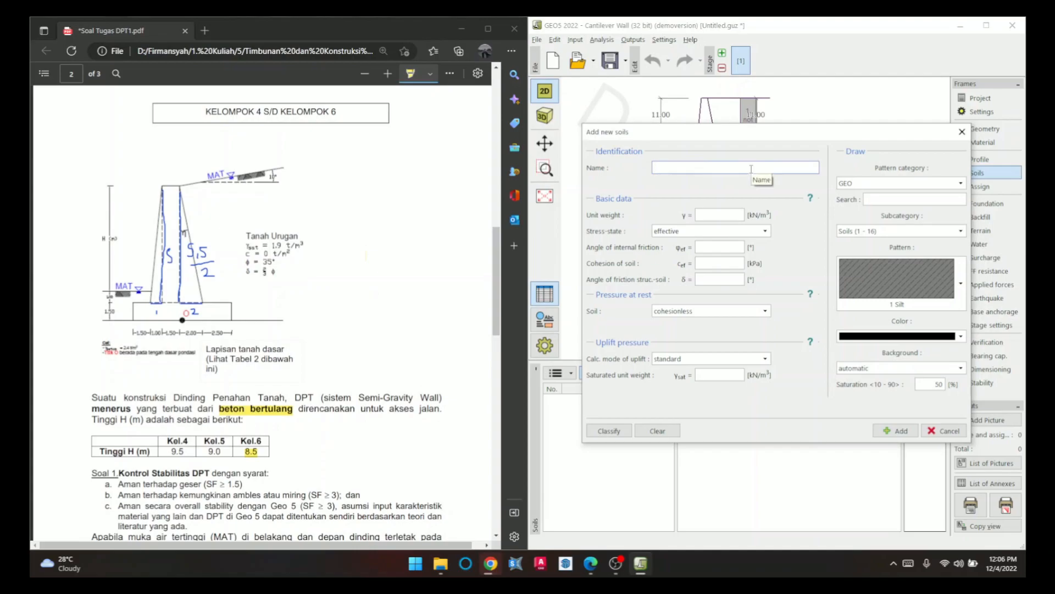
type("Tanah Urug")
key("Tab")
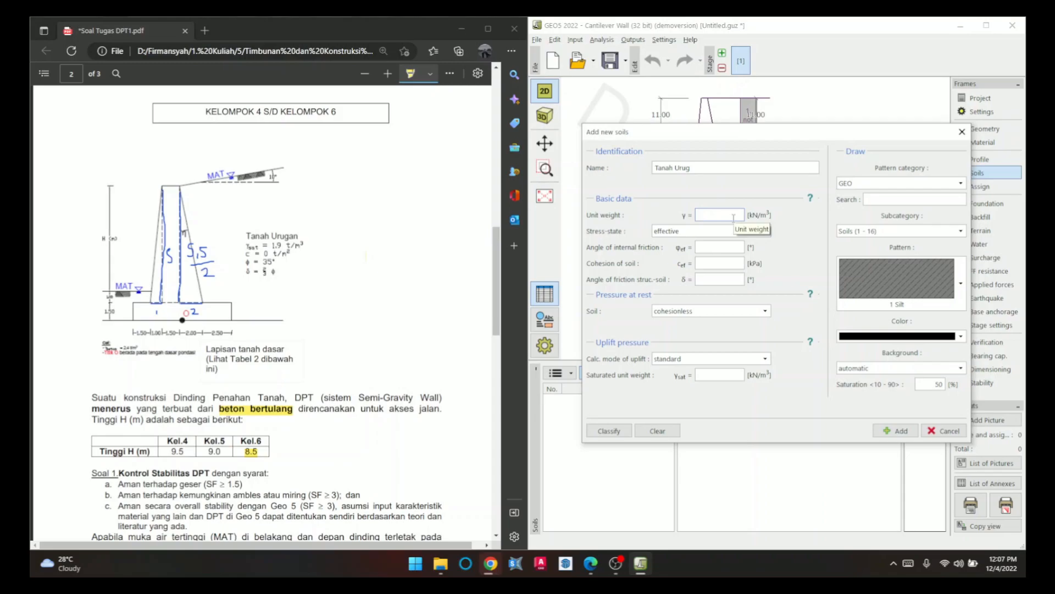
type("9")
key("Tab")
key("Tab")
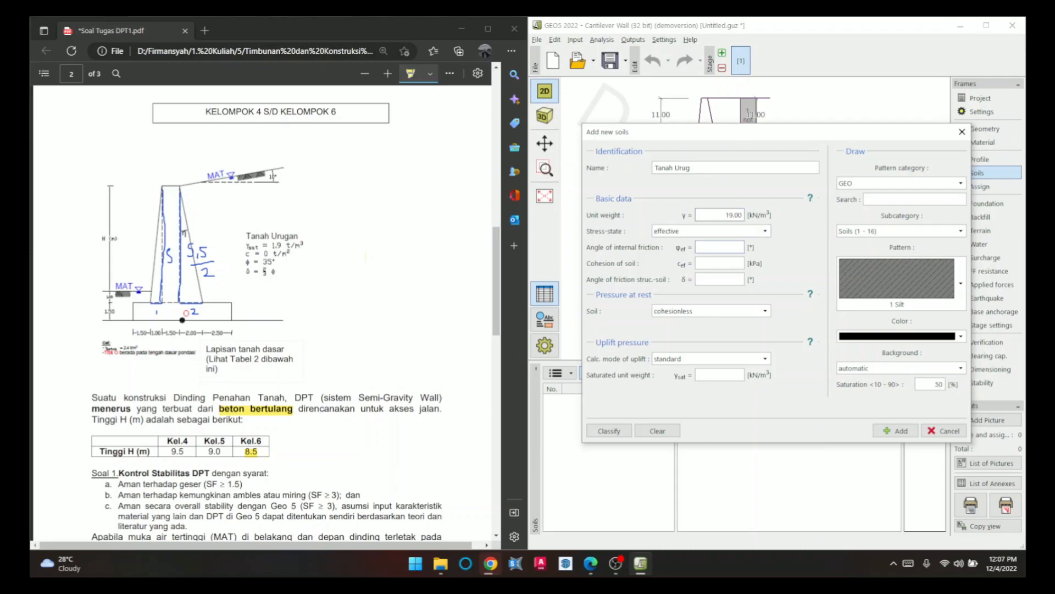
- Set the backfill's friction angle to 35°, cohesion to 0 kPa, structure-soil friction to 2/3 of 35° and saturated unit weight to 19 kN/m³
type("35")
key("Tab")
type("0")
key("Tab")
type("2/3*(")
type("3")
type("5")
key("Tab")
key("Tab")
key("Tab")
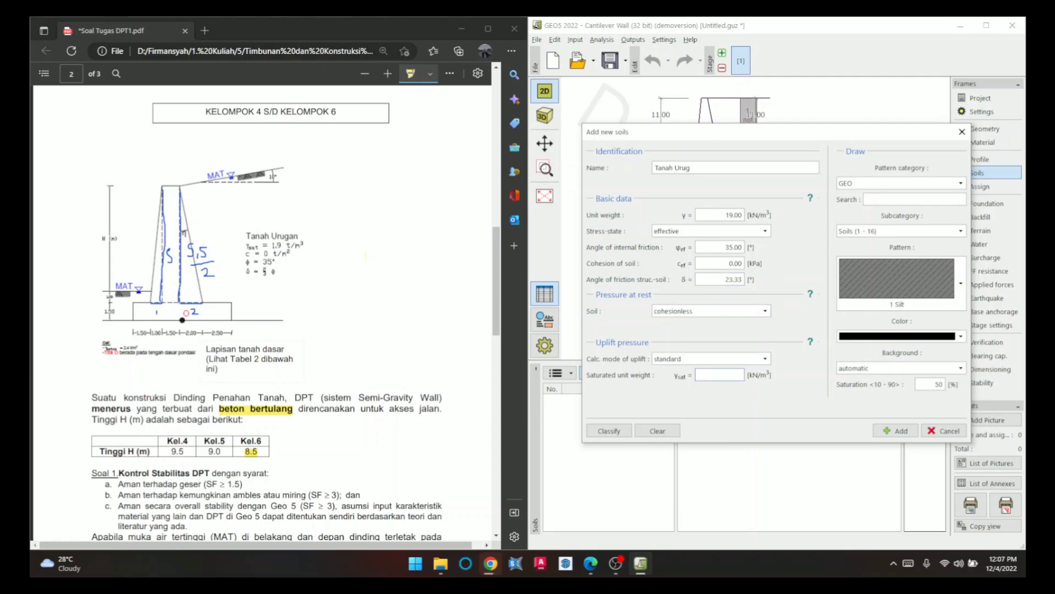
type("19")
- Give Tanah Urug the Landfill pattern in red and add it to the soil list
left_click(896, 279)
left_click(912, 347)
left_click(909, 296)
left_click(910, 383)
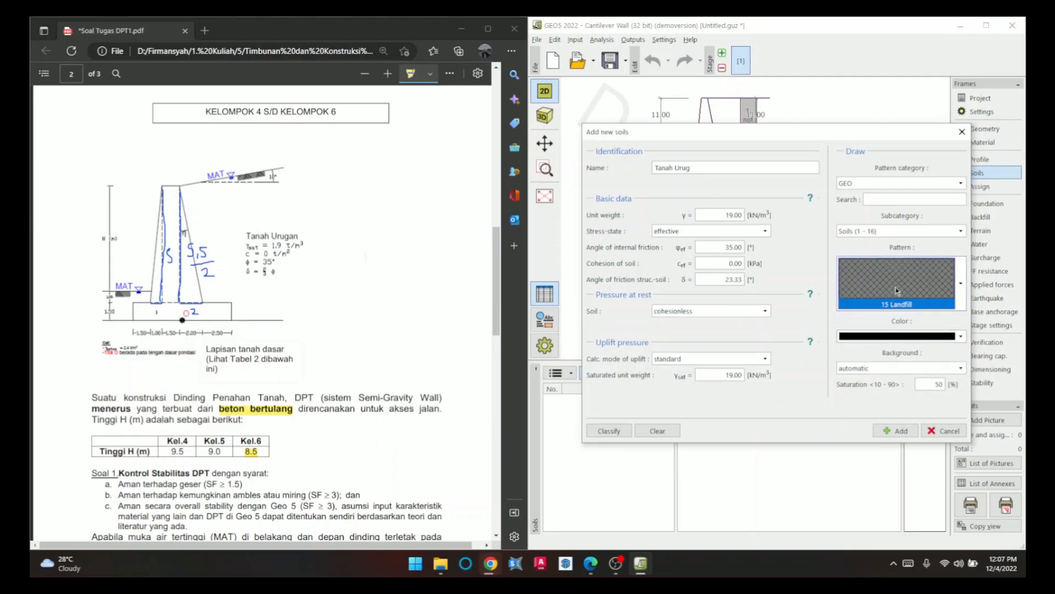
left_click(899, 335)
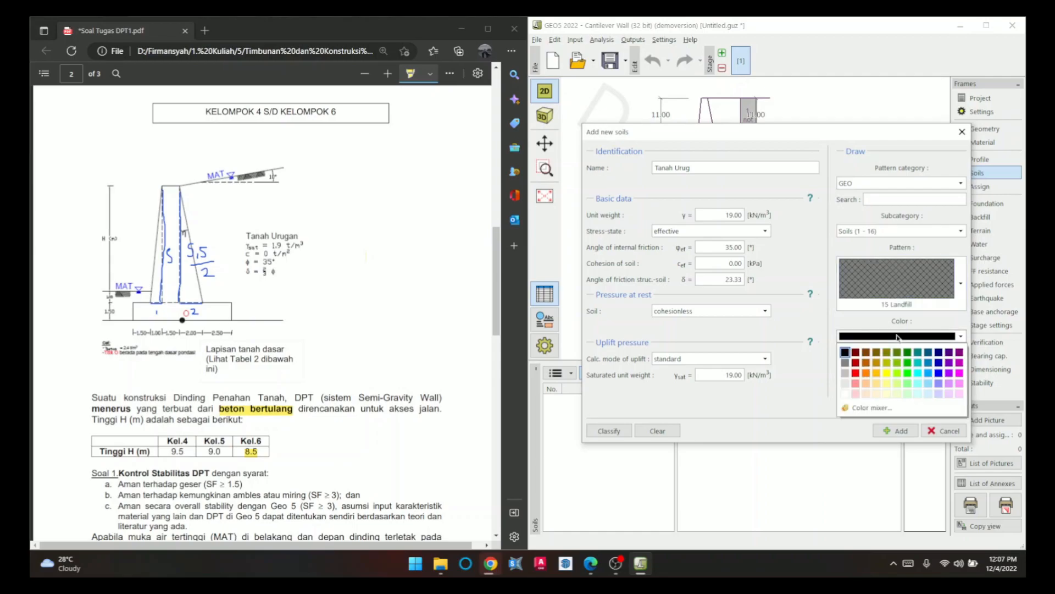
left_click(867, 363)
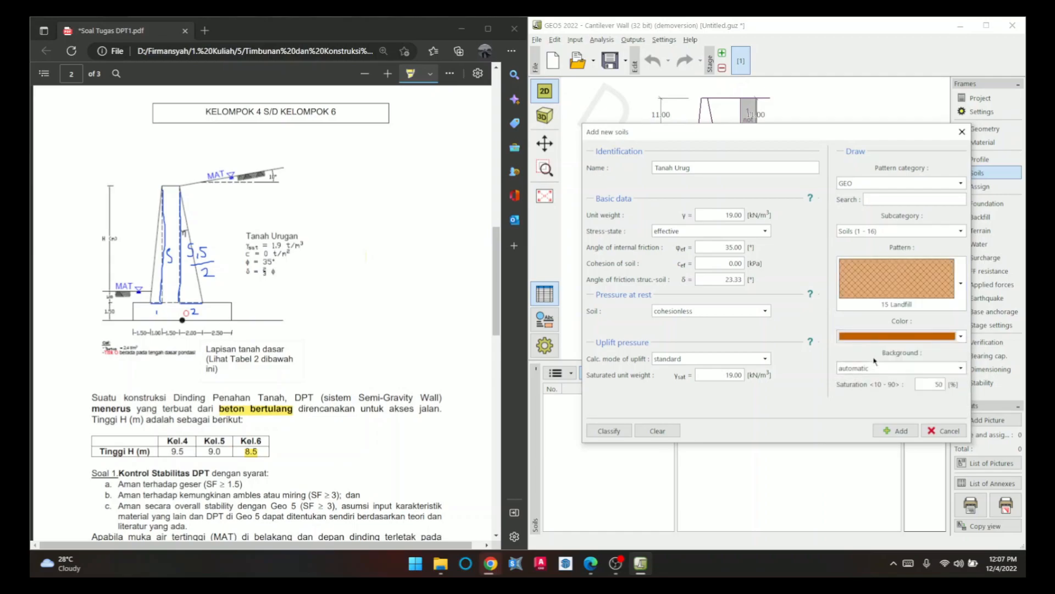
left_click(883, 336)
left_click(856, 362)
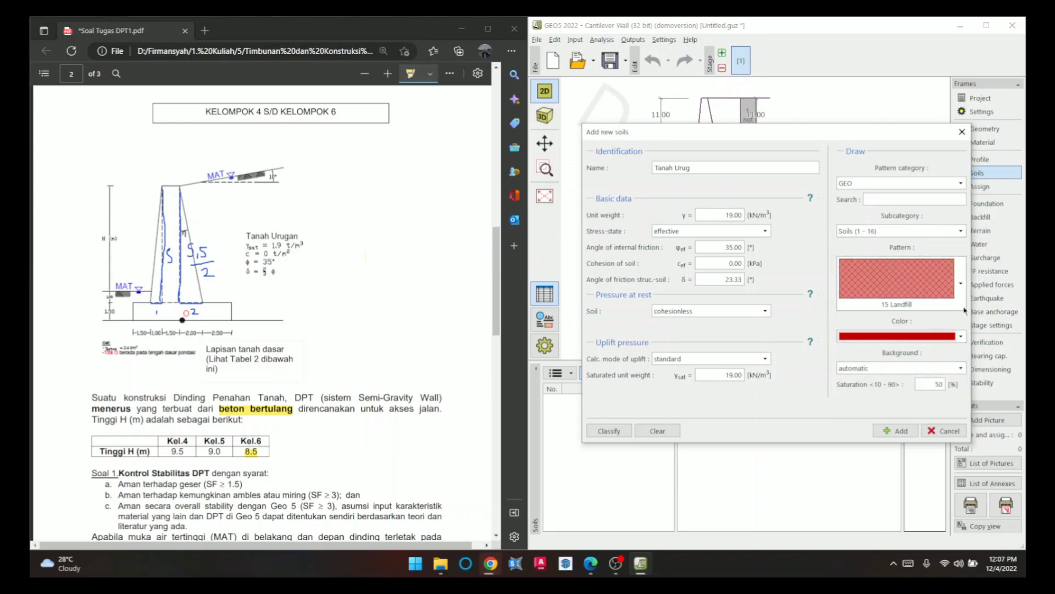
left_click(897, 430)
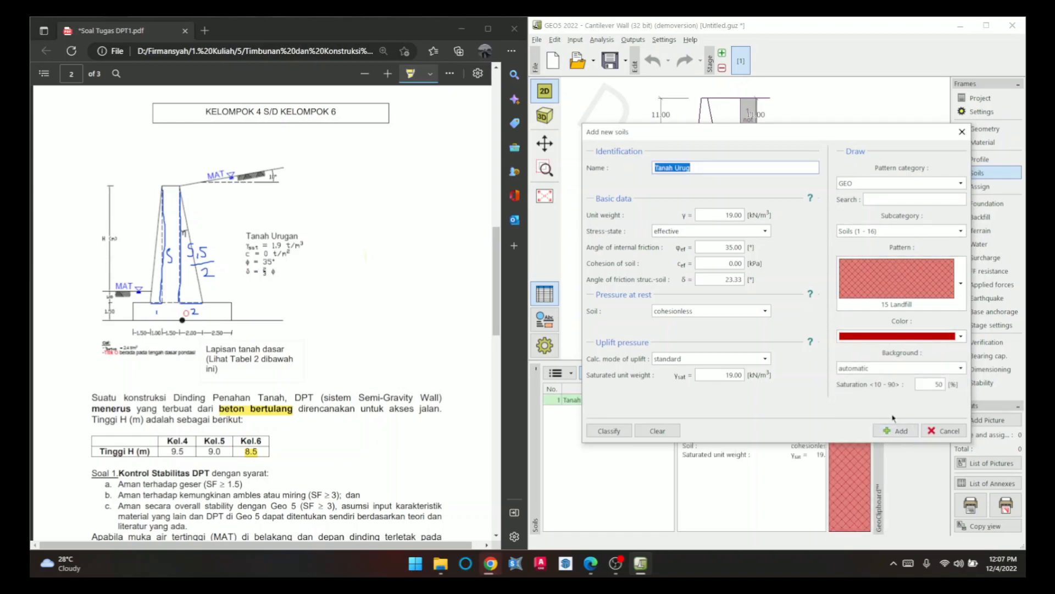
- Define soil Tanah Asli 1 from Tabel 2: unit weight 6.9 kN/m³, friction angle 8°, cohesion 14.5 kPa, structure-soil friction 0°
scroll(359, 241, "down", 4)
scroll(359, 242, "down", 5)
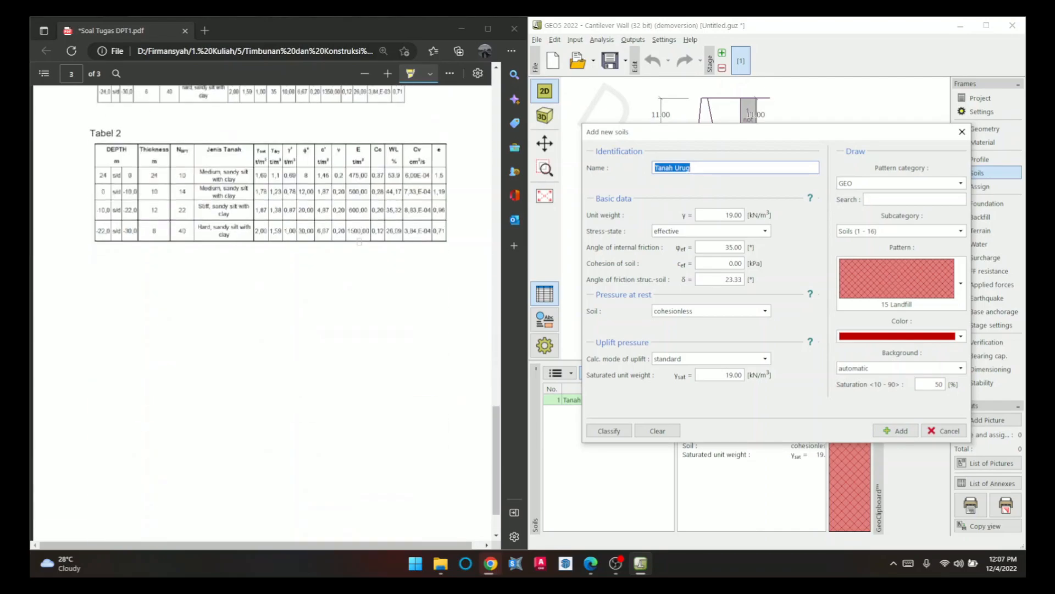
type("Tanah Ali")
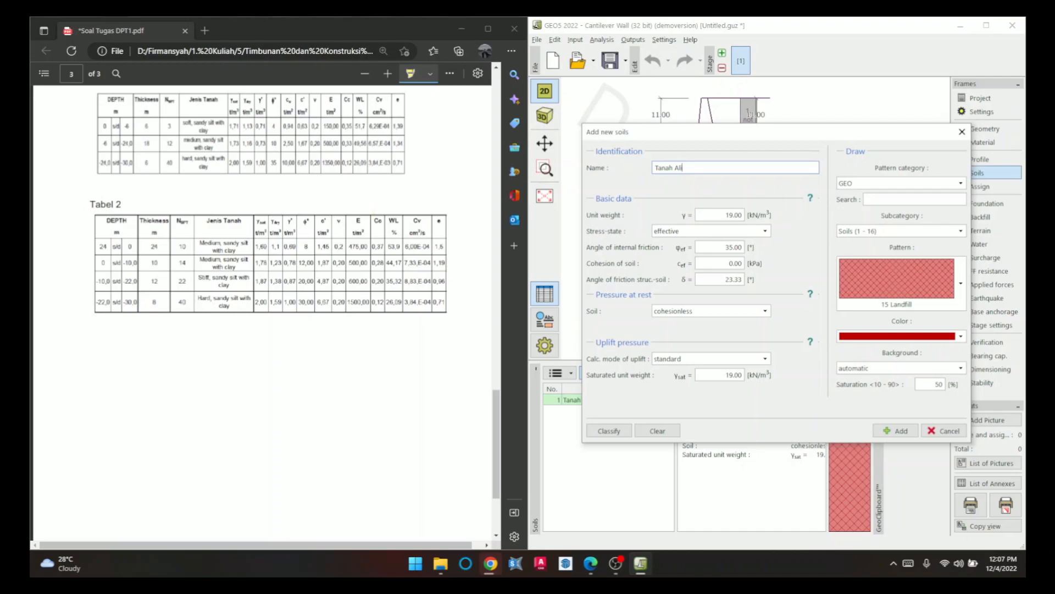
type("li")
left_click(726, 216)
type("6.9")
key("Tab")
key("Tab")
type("8")
key("Tab")
type("14.5")
key("Tab")
type("0")
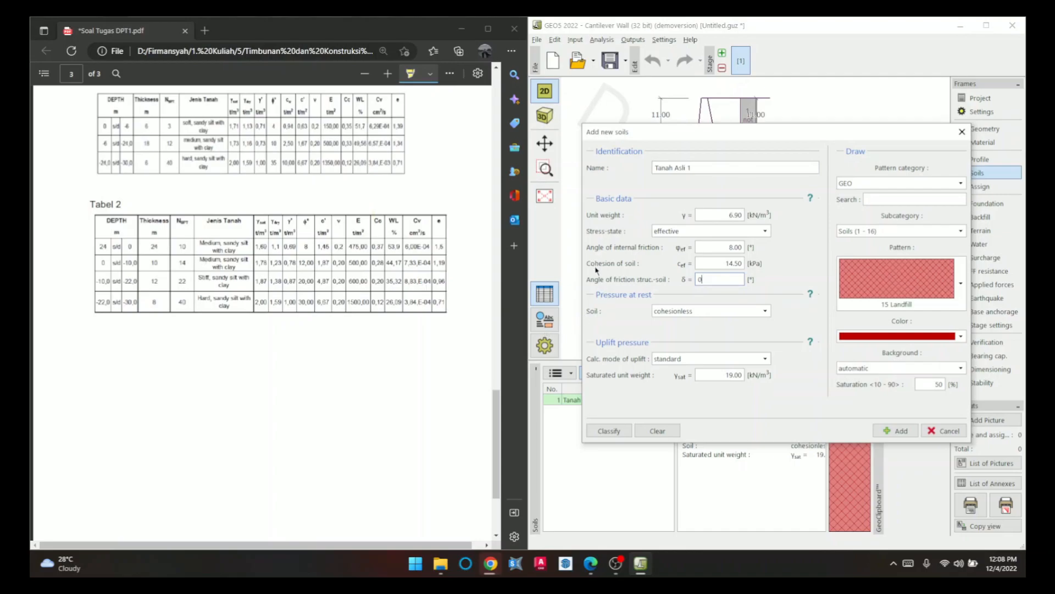
- Make Tanah Asli 1 cohesive with a Poisson's ratio of 0.2 and a saturated unit weight of 16.9 kN/m³
left_click(665, 315)
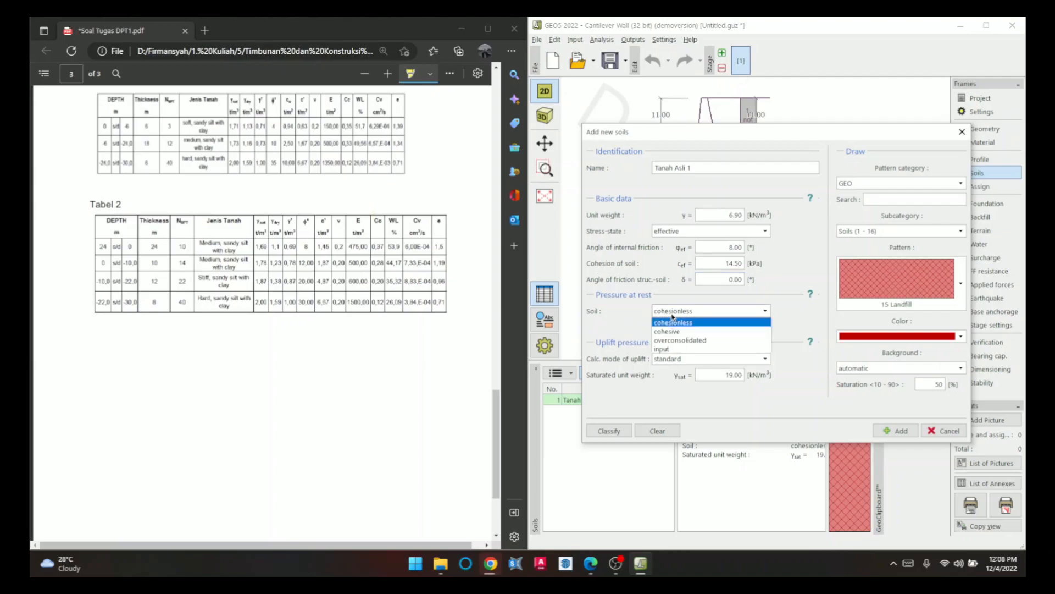
left_click(679, 331)
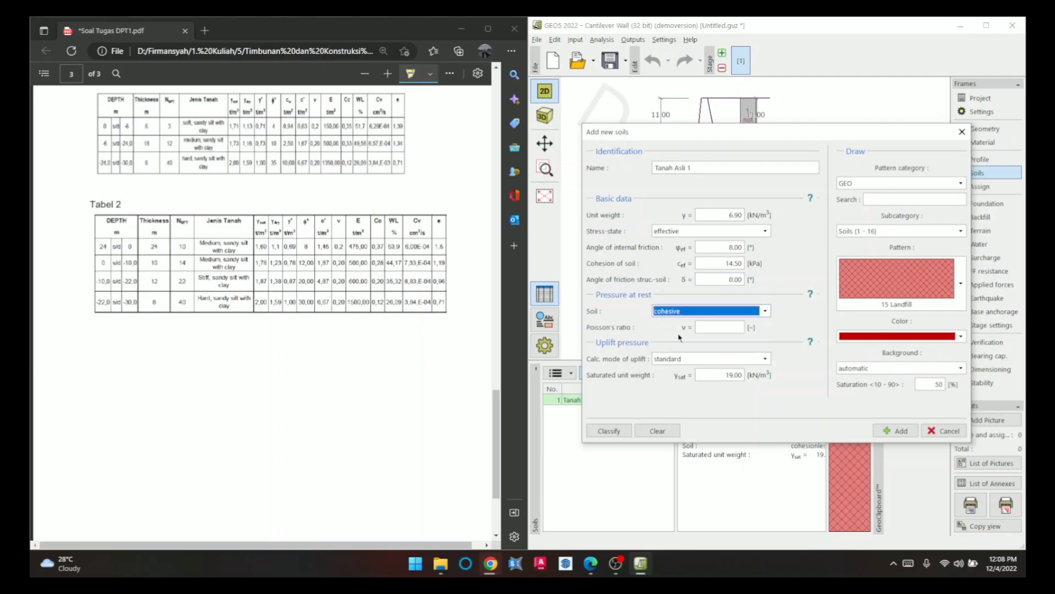
left_click(714, 327)
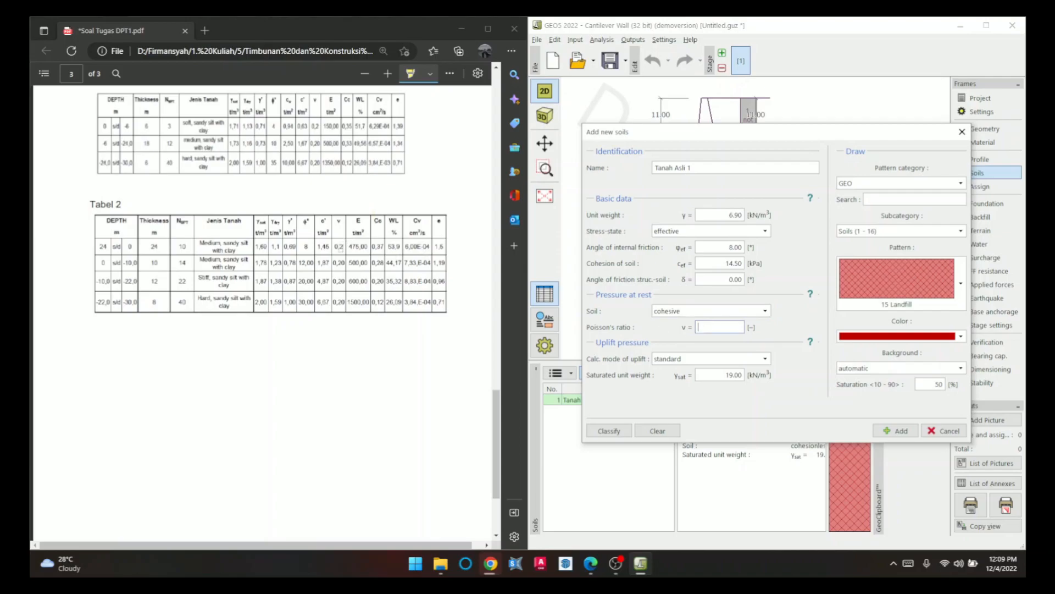
type("0.2")
key("Tab")
- Give Tanah Asli 1 the Sandy silt pattern in orange and add it to the soil list
left_click(891, 285)
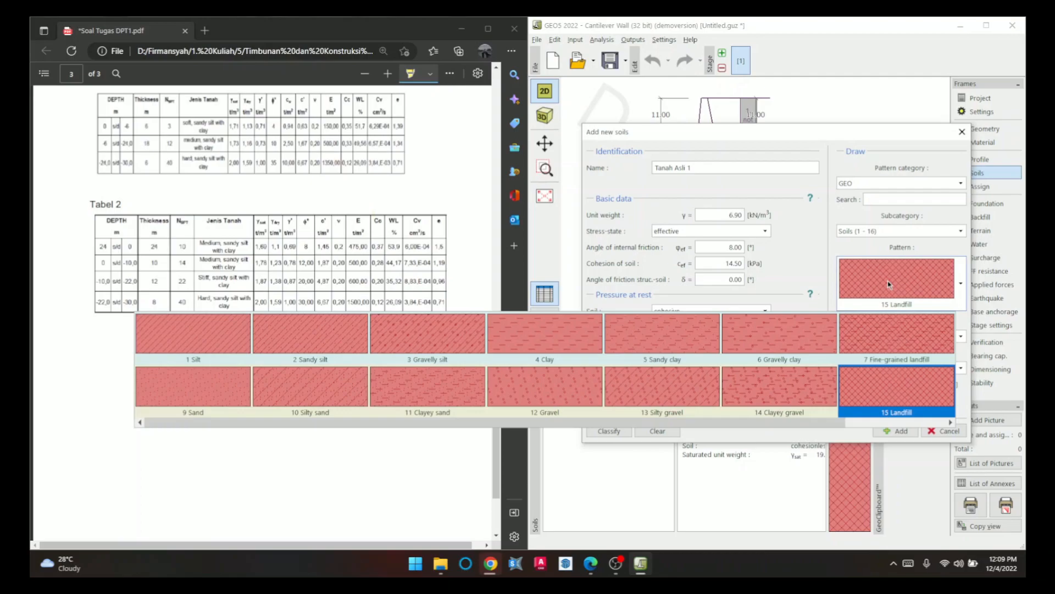
left_click(342, 337)
left_click(900, 336)
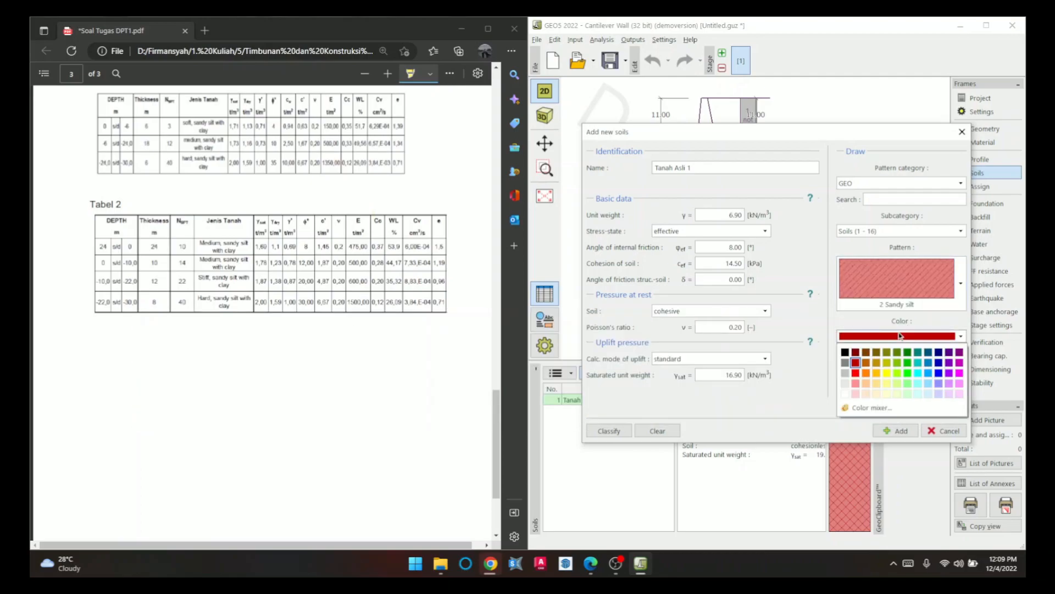
left_click(867, 362)
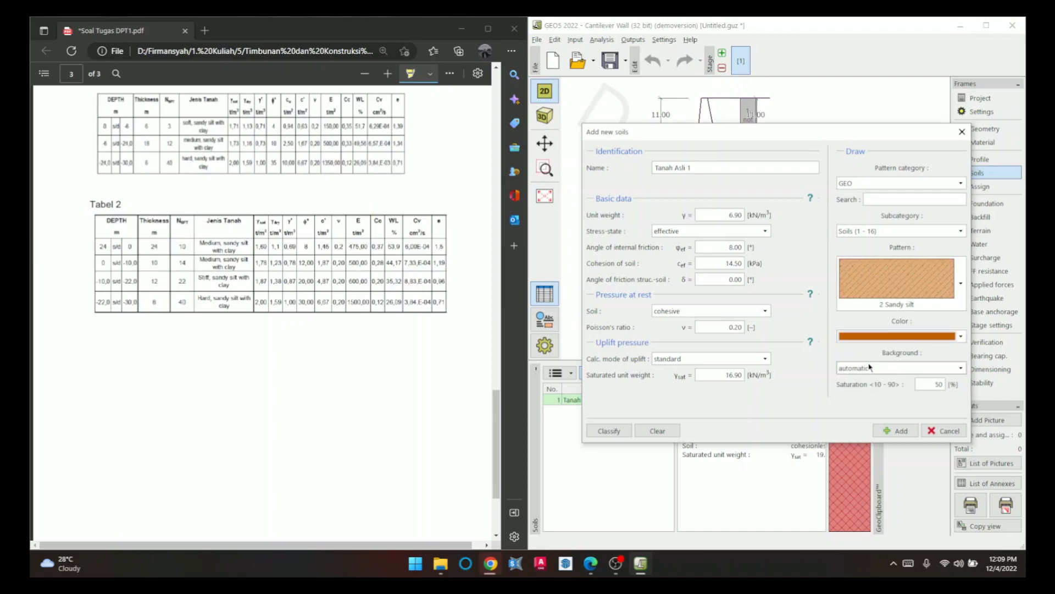
left_click(898, 430)
- Define the next soil as Tanah Asli 2 with unit weight 7.8 kN/m³, friction angle 12° and cohesion 18.7 kPa
left_click(740, 169)
key("BackSpace")
type("2")
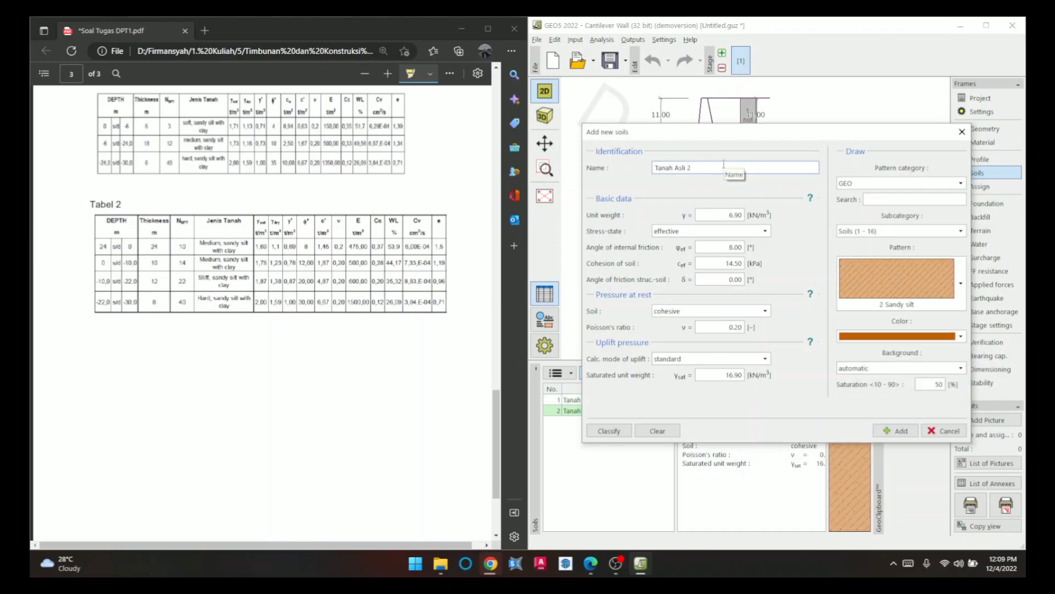
left_click(721, 214)
type("7.8")
key("Tab")
key("Tab")
type("12")
key("Tab")
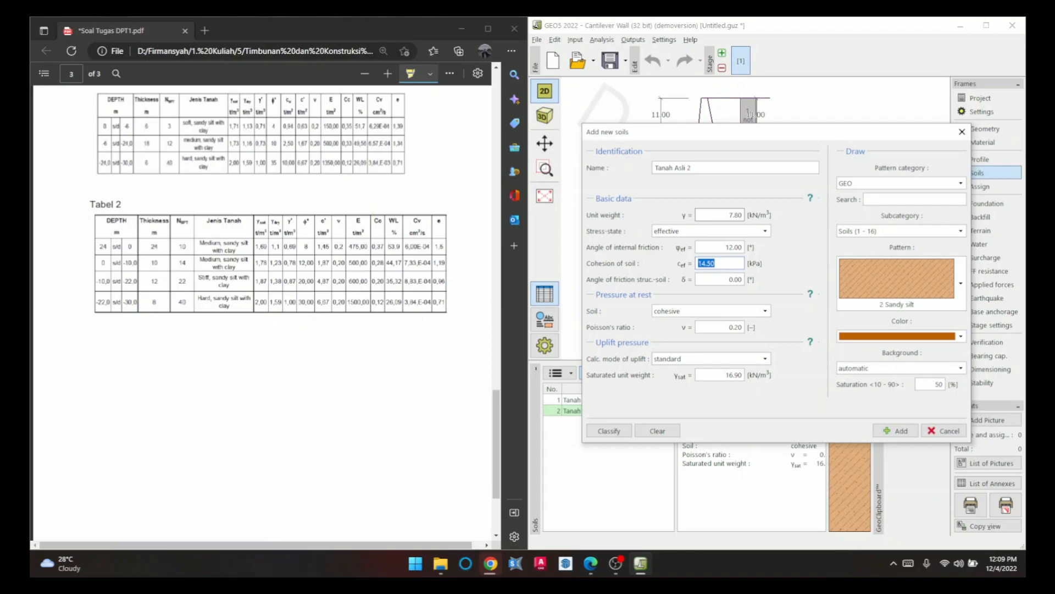
type("18.7")
- Set Tanah Asli 2's saturated unit weight to 17.8 kN/m³, colour it golden brown and add it to the soil list
key("Tab")
key("Tab")
key("Tab")
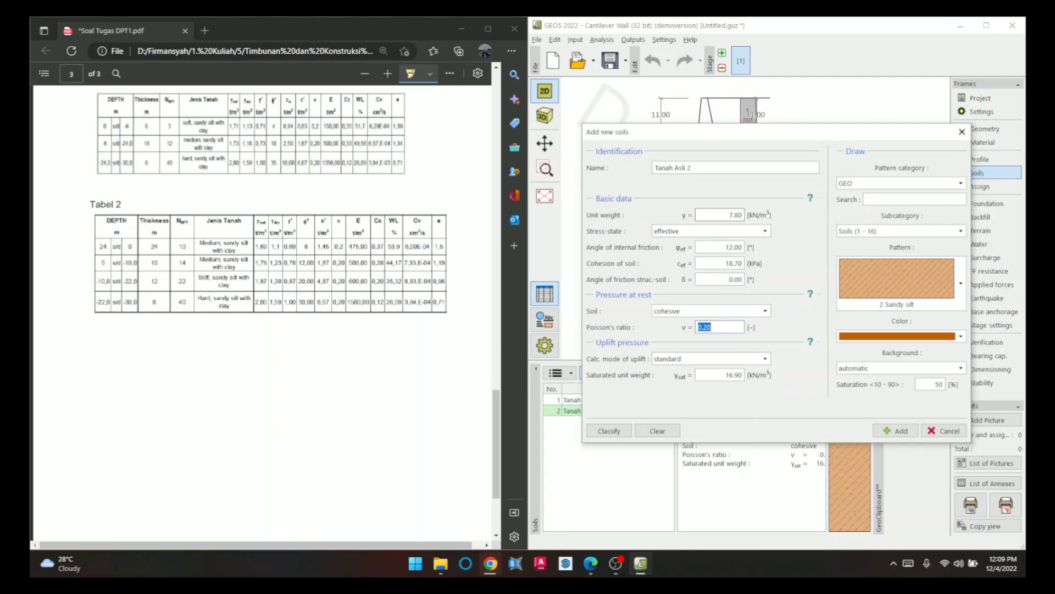
key("Tab")
key("Tab")
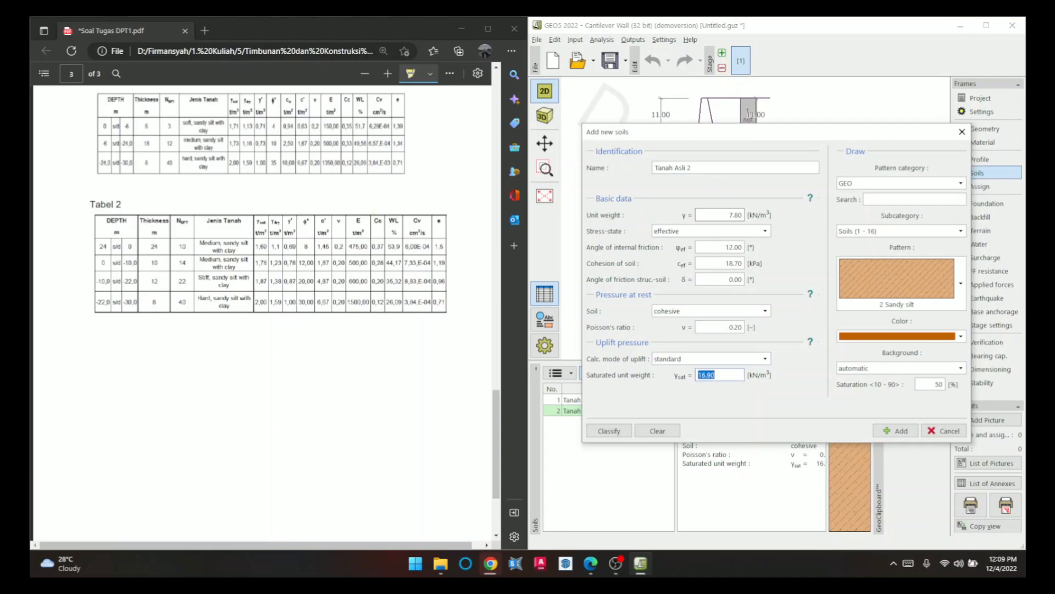
type("17.8")
left_click(953, 294)
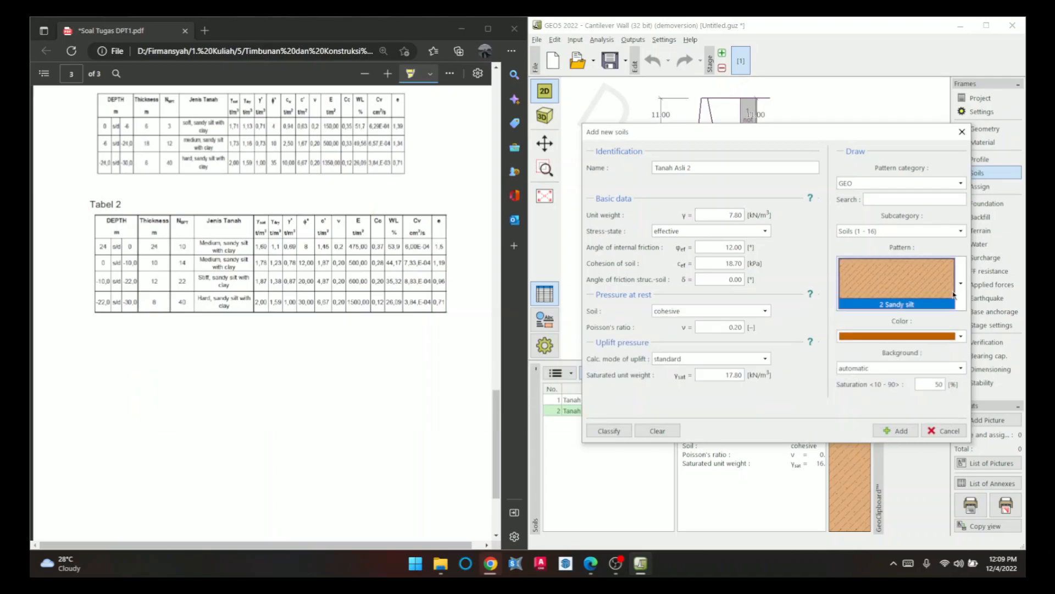
left_click(927, 336)
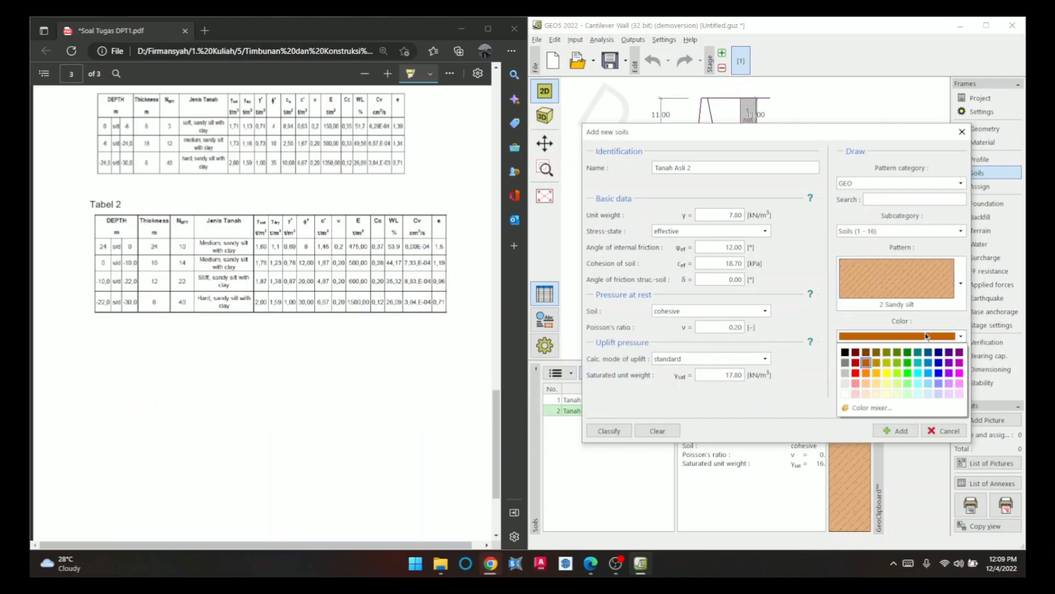
left_click(875, 369)
left_click(880, 430)
- Define the next soil as Tanah Asli 3 with unit weight 8.7 kN/m³, friction angle 20° and cohesion 48.7 kPa
left_click(753, 167)
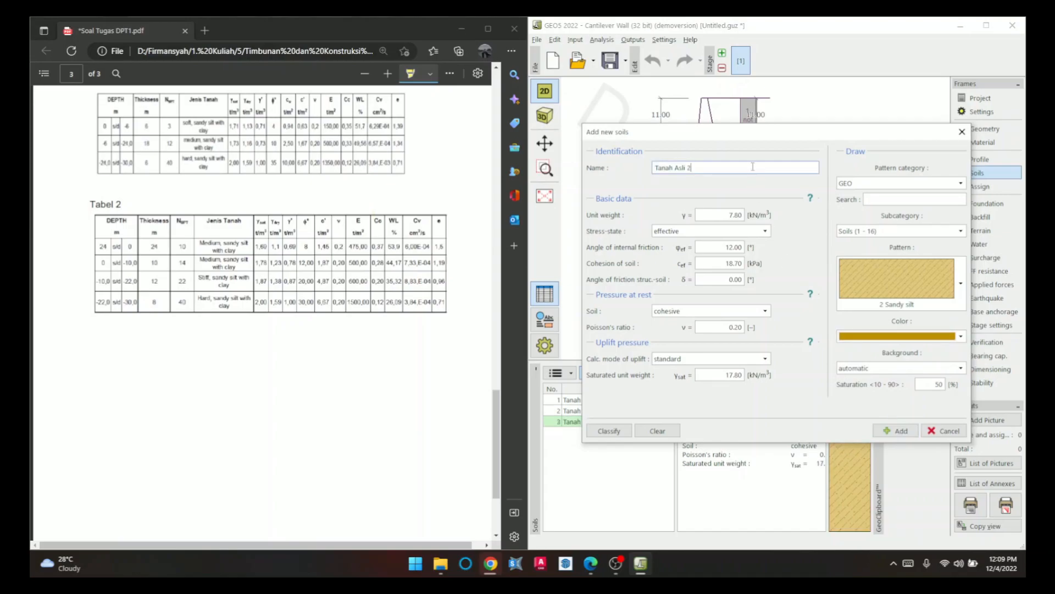
type("3")
left_click(735, 214)
type("8.7")
key("Tab")
key("Tab")
type("20")
key("Tab")
type("48.7")
- Set Tanah Asli 3's saturated unit weight to 18.7 kN/m³, colour it dark yellow and add it to the soil list
key("Tab")
key("Tab")
key("Tab")
key("Tab")
key("Tab")
type("18.7")
left_click(905, 335)
left_click(880, 363)
left_click(896, 429)
- Define the next soil as Tanah Asli 4 with unit weight 10 kN/m³, friction angle 30° and cohesion 66.7 kPa
left_click(698, 167)
key("BackSpace")
type("4")
key("Tab")
type("10")
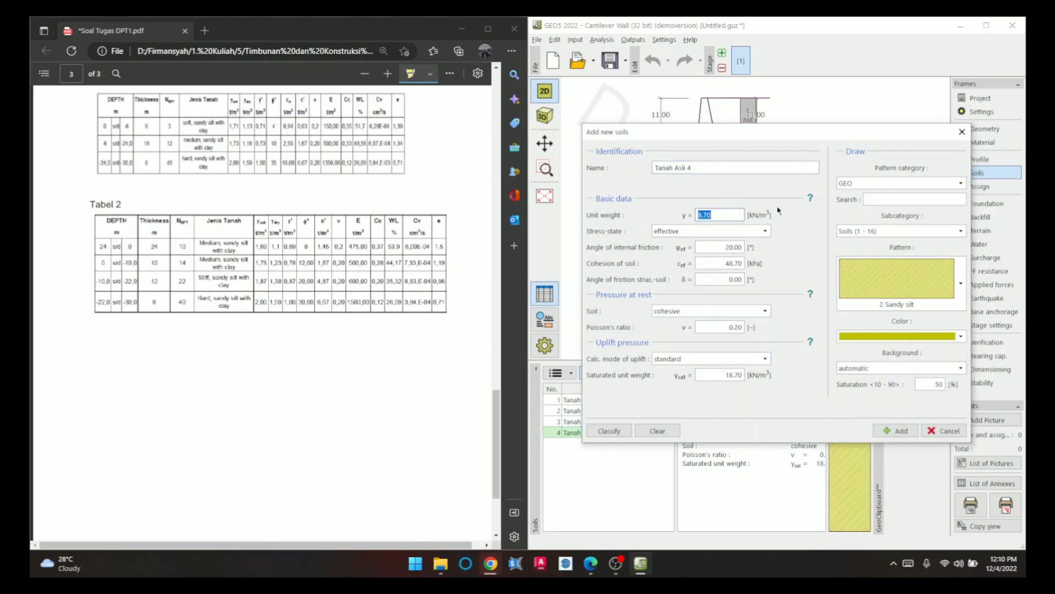
key("Tab")
key("Tab")
type("30")
key("Tab")
type("66.7")
- Set Tanah Asli 4's saturated unit weight to 20 kN/m³, colour it green and add it to the soil list
key("Tab")
key("Tab")
key("Tab")
key("Tab")
key("Tab")
type("20")
left_click(905, 336)
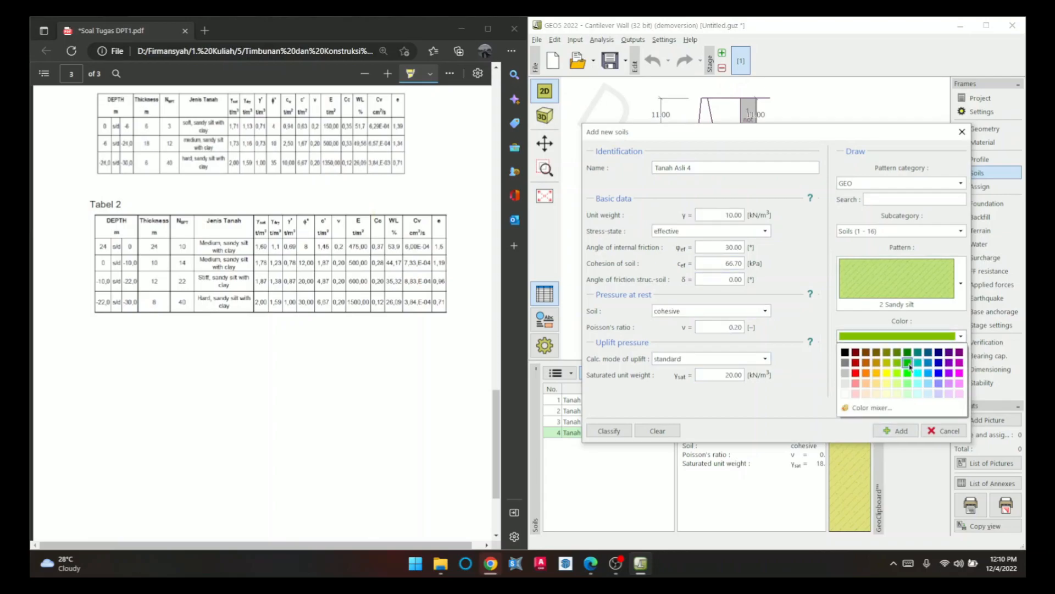
left_click(907, 363)
left_click(895, 431)
- Review the entered parameters of each soil from Tanah Urug to Tanah Asli 4
left_click(621, 400)
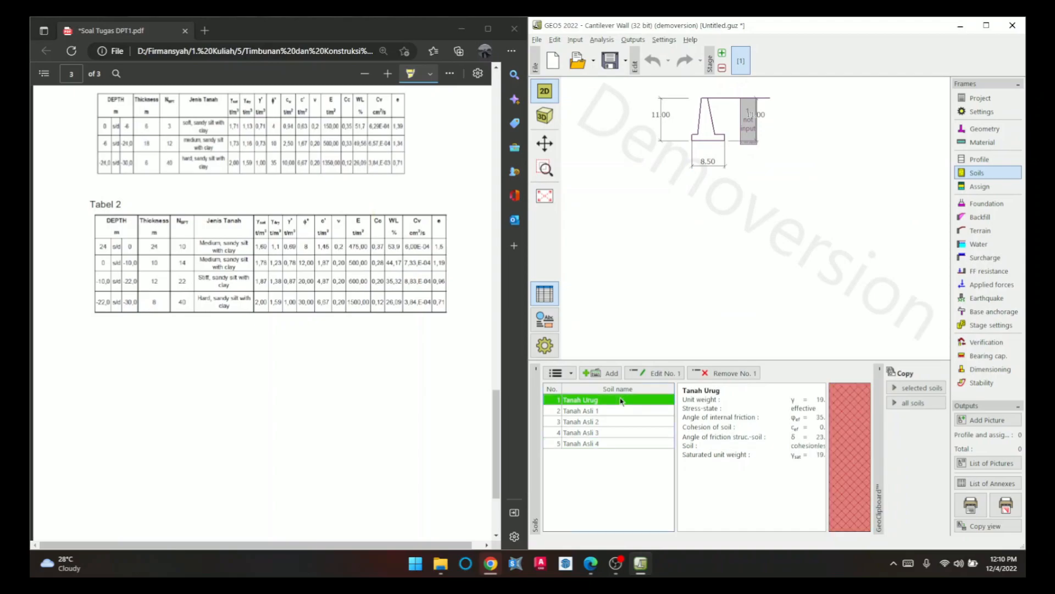
left_click(620, 411)
left_click(621, 422)
left_click(622, 432)
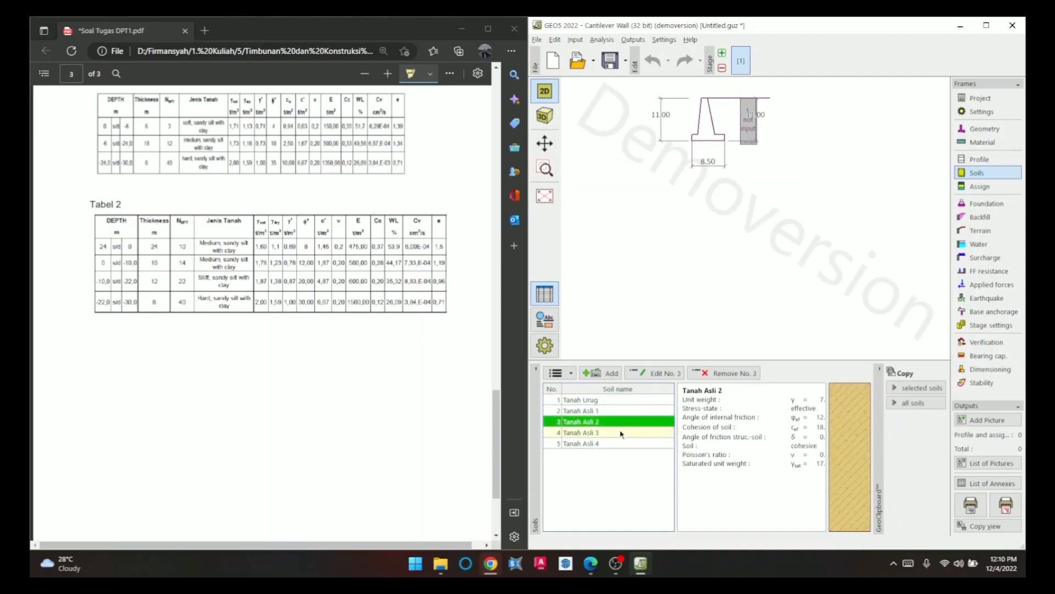
left_click(628, 444)
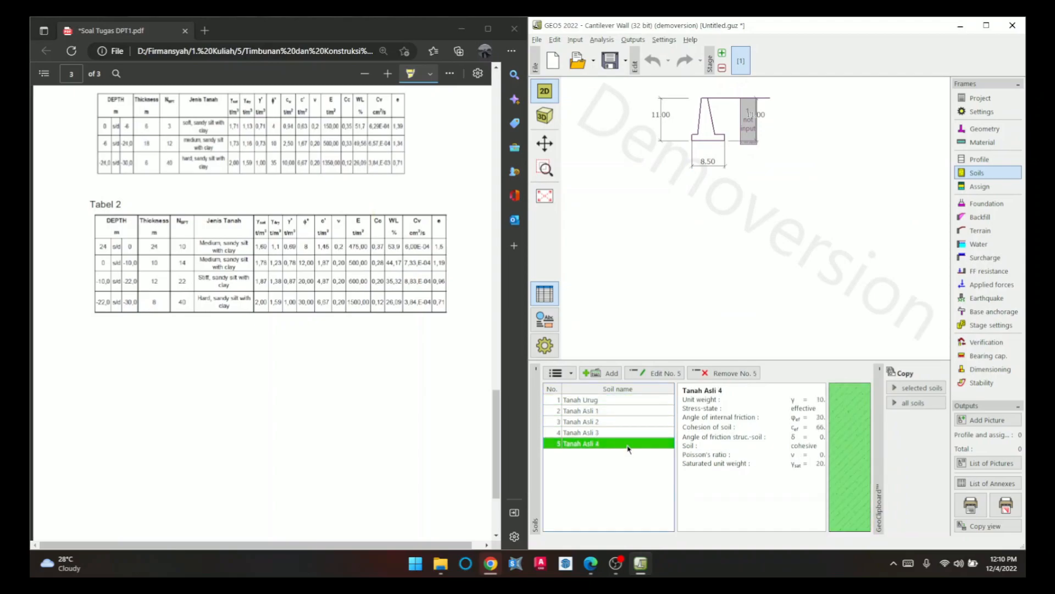
- Assign Tanah Asli 1 to the 24 m layer, Tanah Asli 2 to the 10 m layer and Tanah Asli 3 to the 12 m layer
left_click(623, 404)
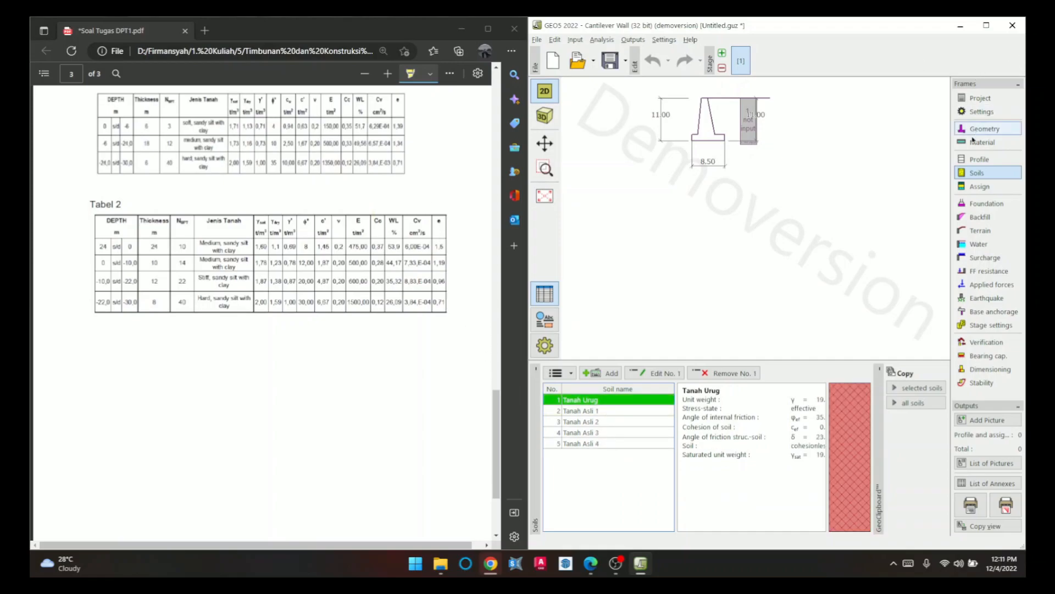
left_click(978, 187)
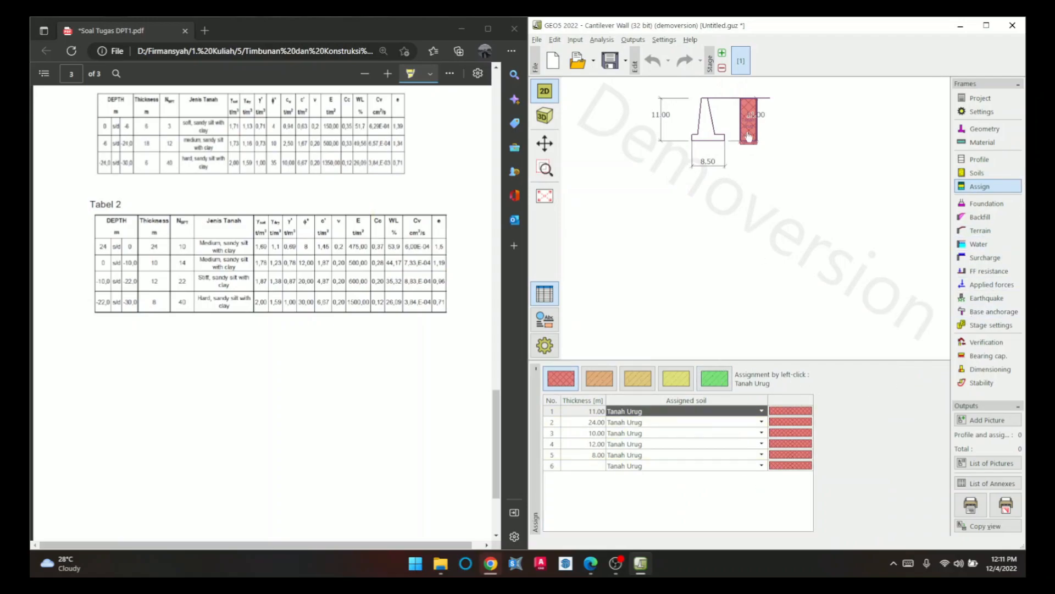
left_click(980, 159)
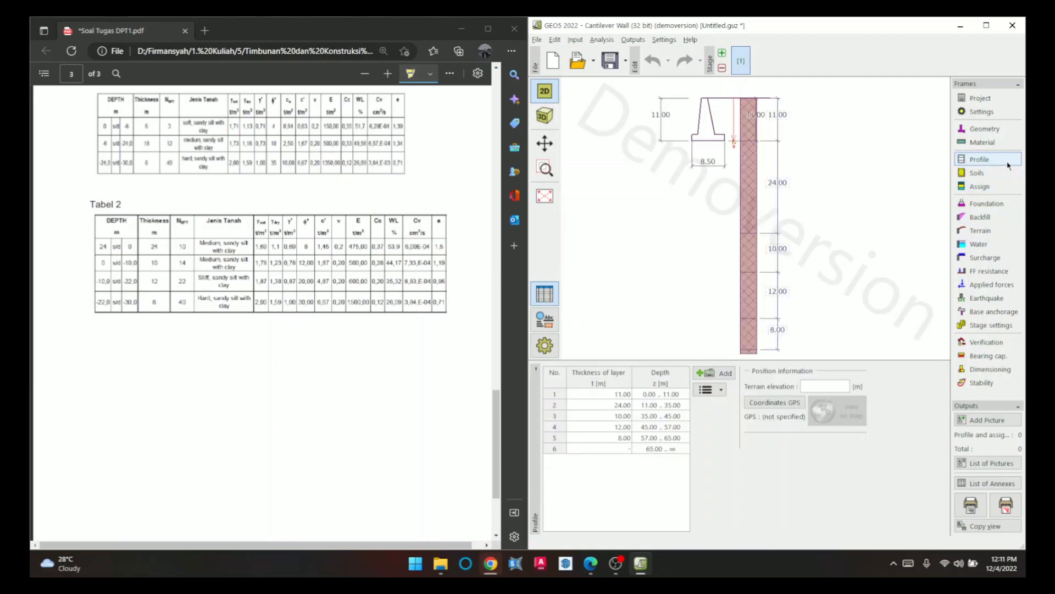
left_click(987, 203)
left_click(992, 188)
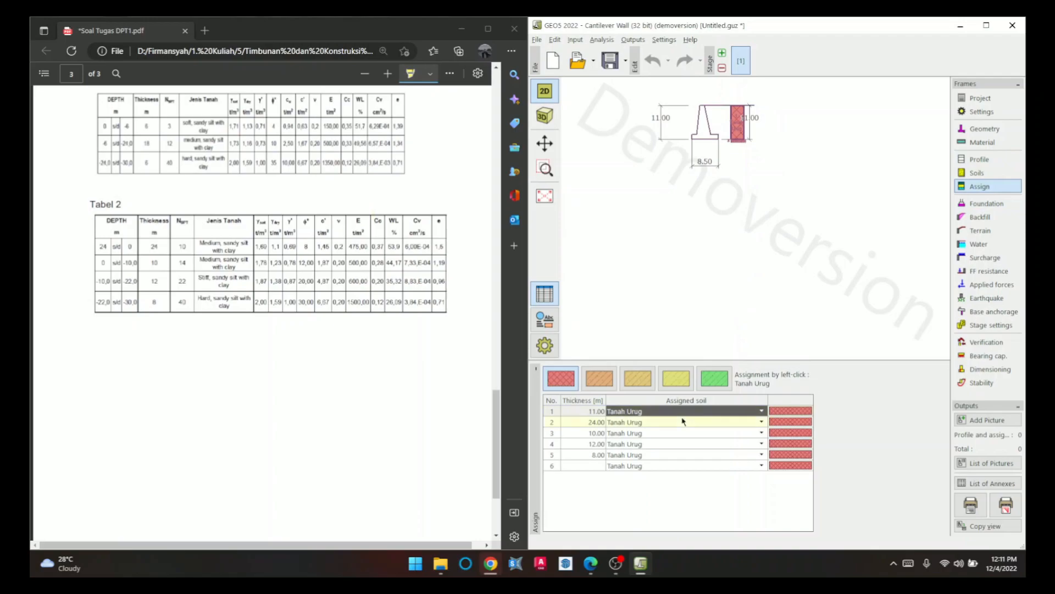
left_click(640, 425)
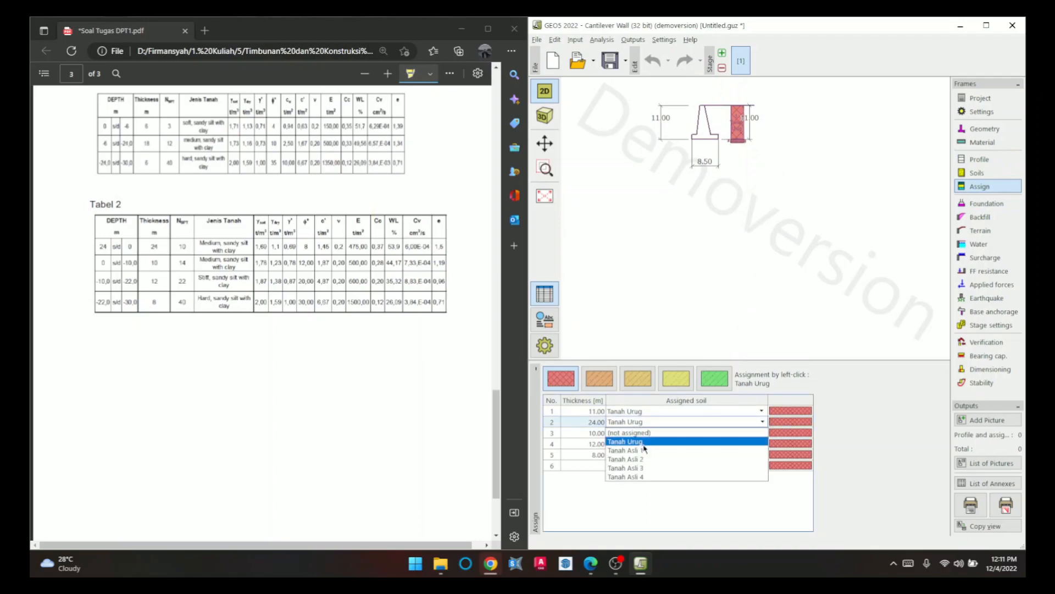
left_click(646, 449)
left_click(645, 434)
left_click(648, 471)
left_click(653, 444)
left_click(657, 480)
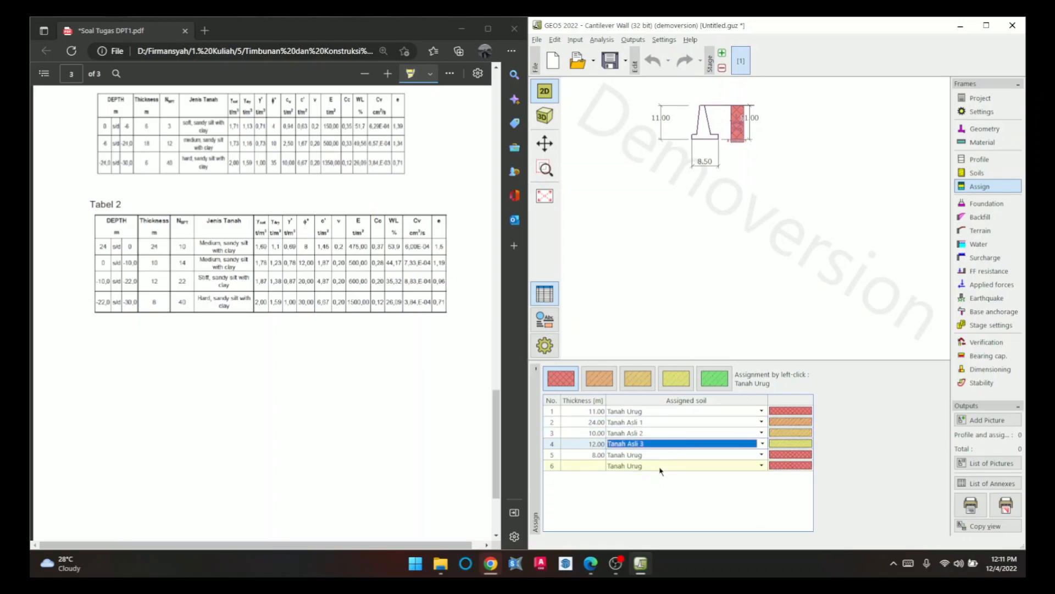
- Assign Tanah Asli 4 to the 8 m layer and to the unbounded layer beneath it
left_click(666, 457)
left_click(665, 457)
left_click(664, 507)
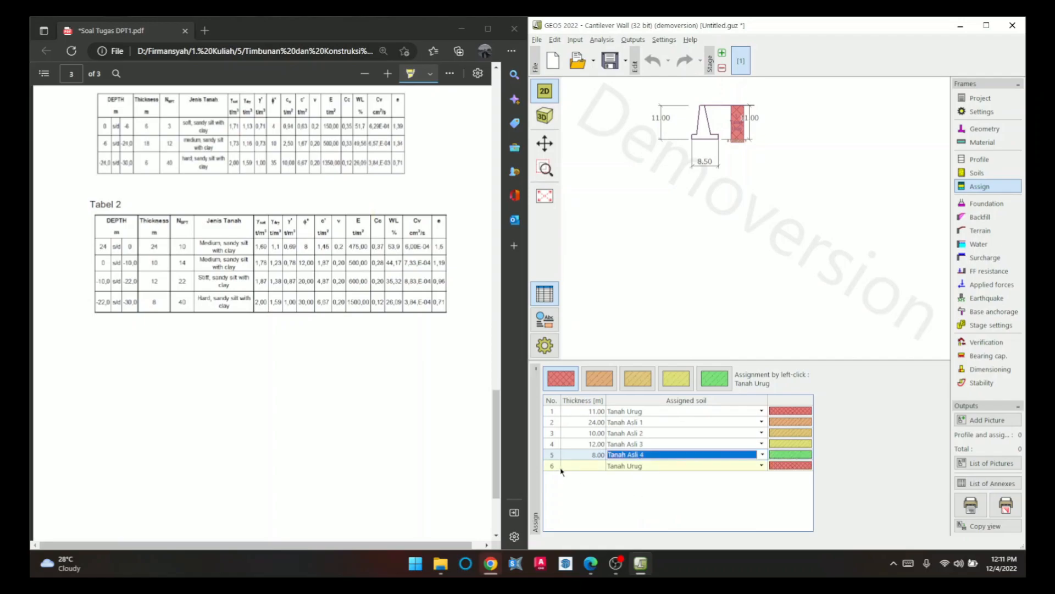
left_click(640, 467)
left_click(641, 467)
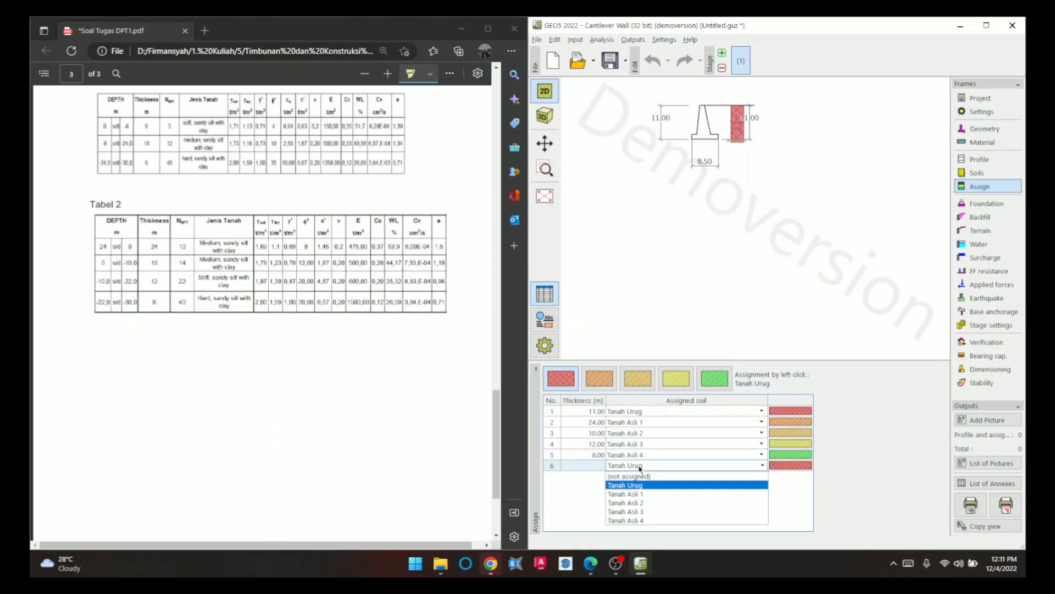
left_click(640, 521)
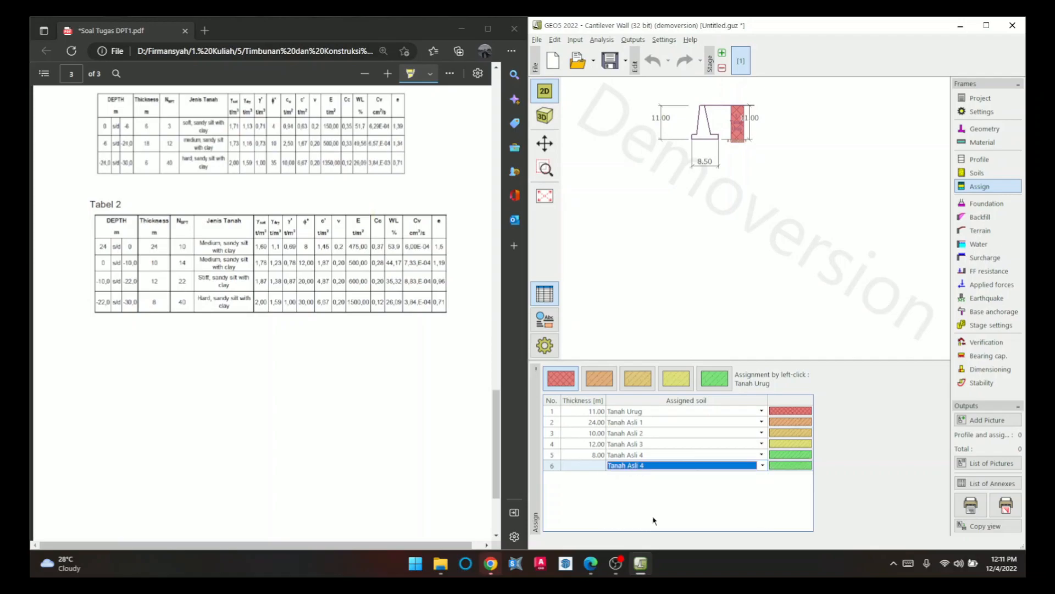
- Examine the layered soil profile from the backfill down to the lowest layer
left_click(971, 159)
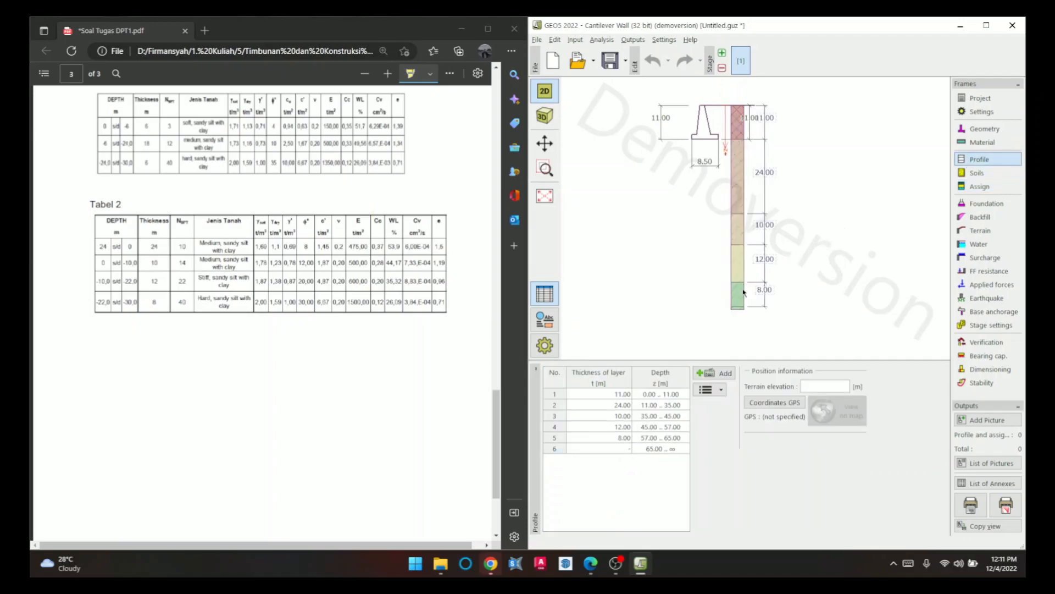
scroll(739, 301, "up", 5)
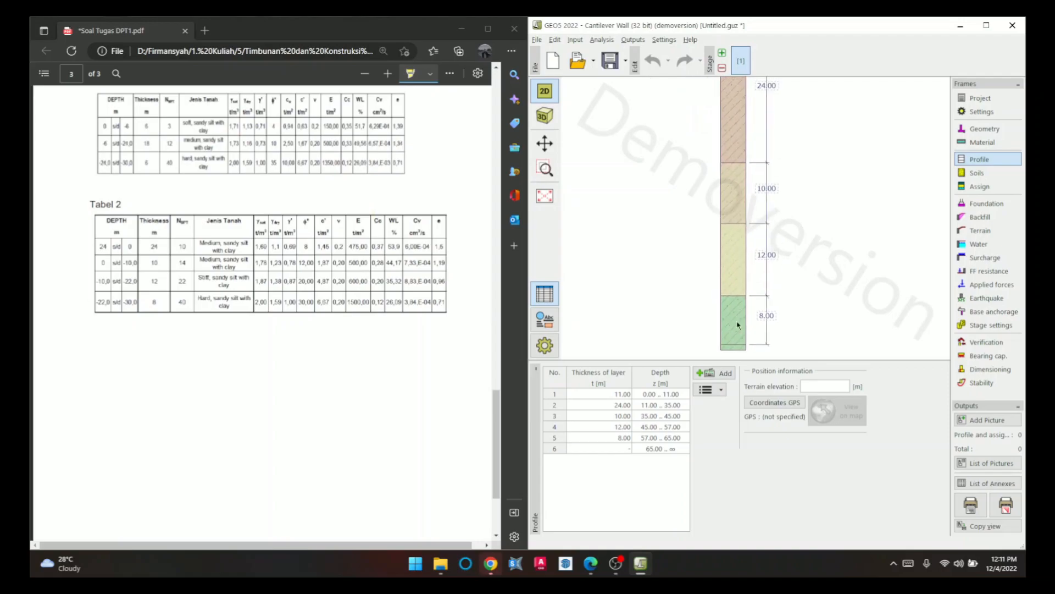
left_click_drag(731, 168, 740, 298)
scroll(744, 217, "down", 3)
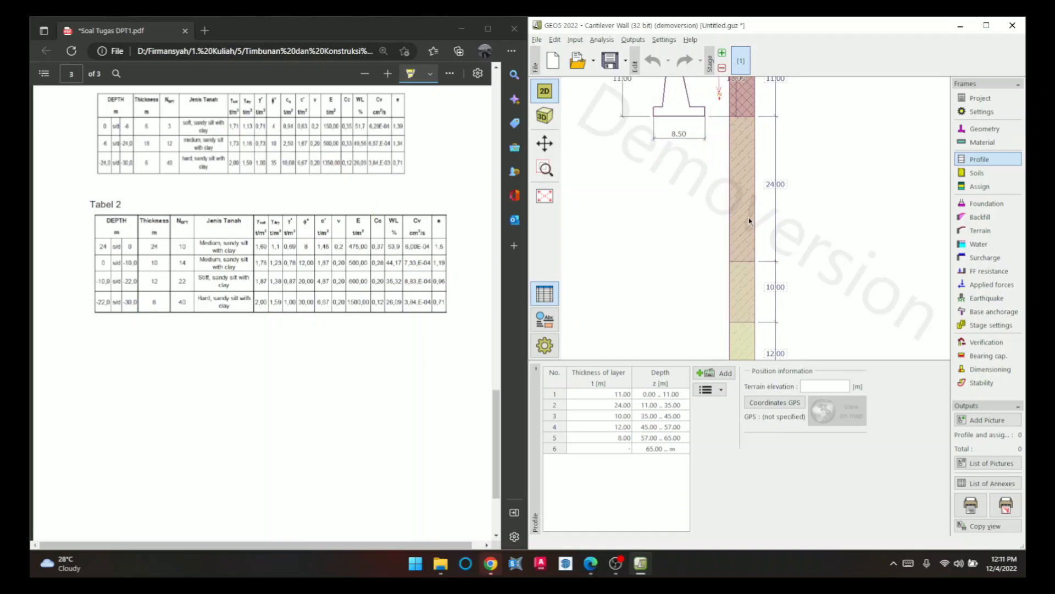
left_click_drag(750, 219, 749, 232)
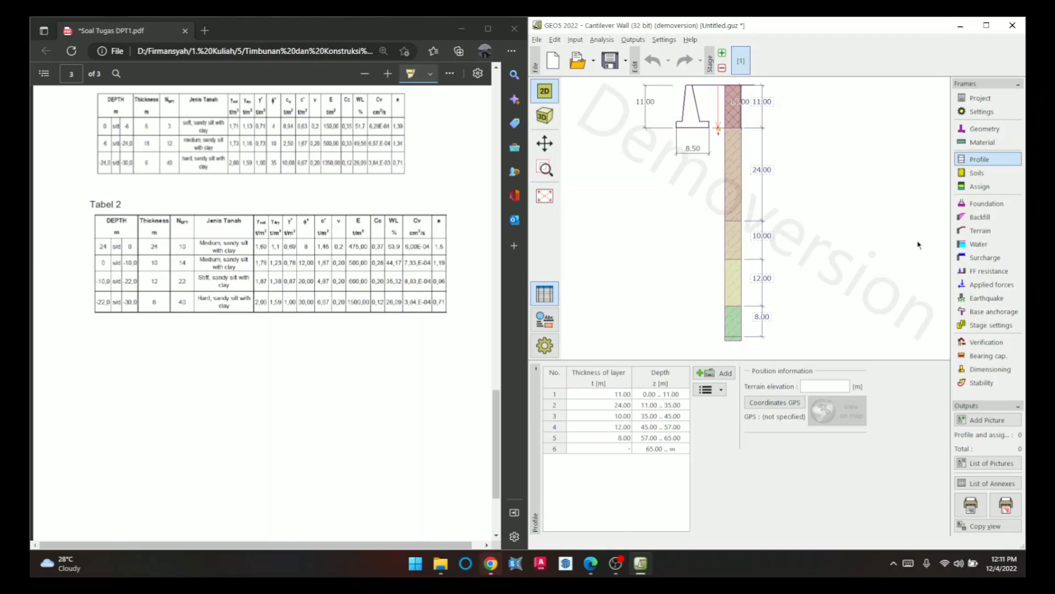
- Define the terrain behind the wall as a continuous upward slope with a slope angle of 10°
left_click(990, 231)
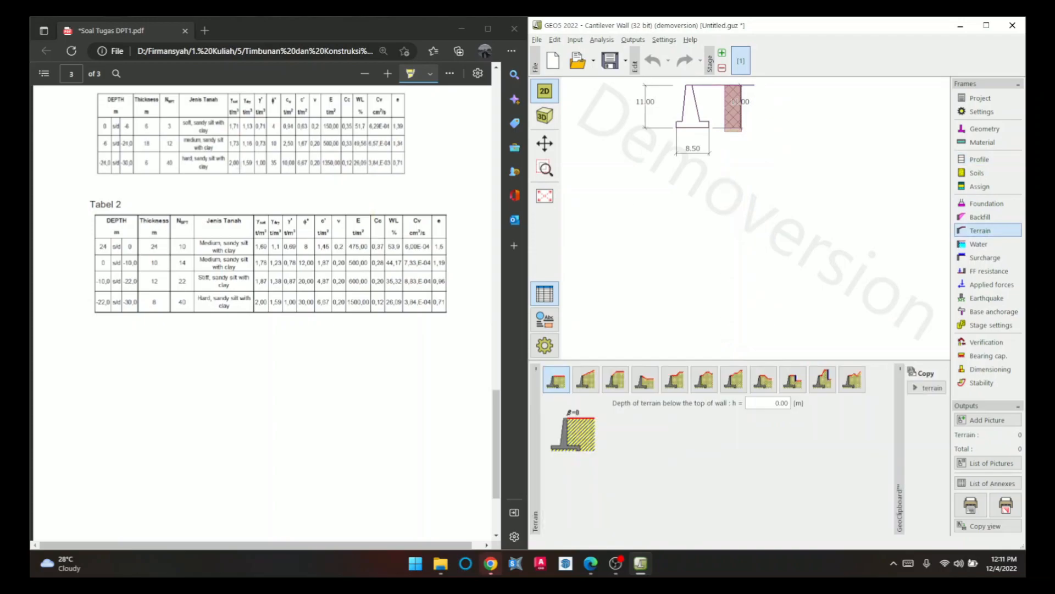
scroll(293, 214, "up", 10)
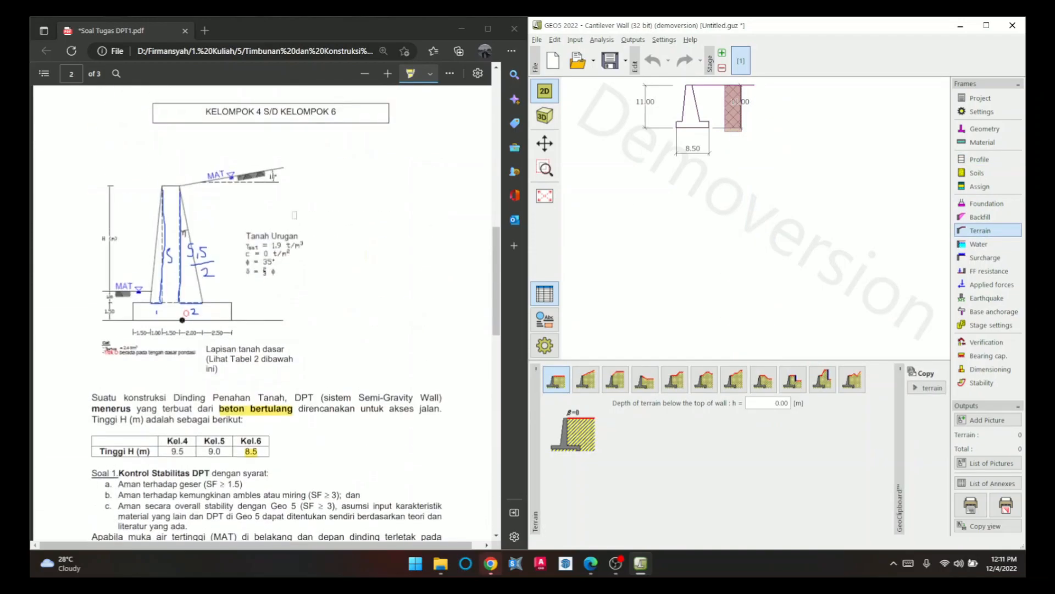
scroll(729, 185, "up", 3)
left_click_drag(729, 184, 781, 345)
scroll(792, 256, "up", 3)
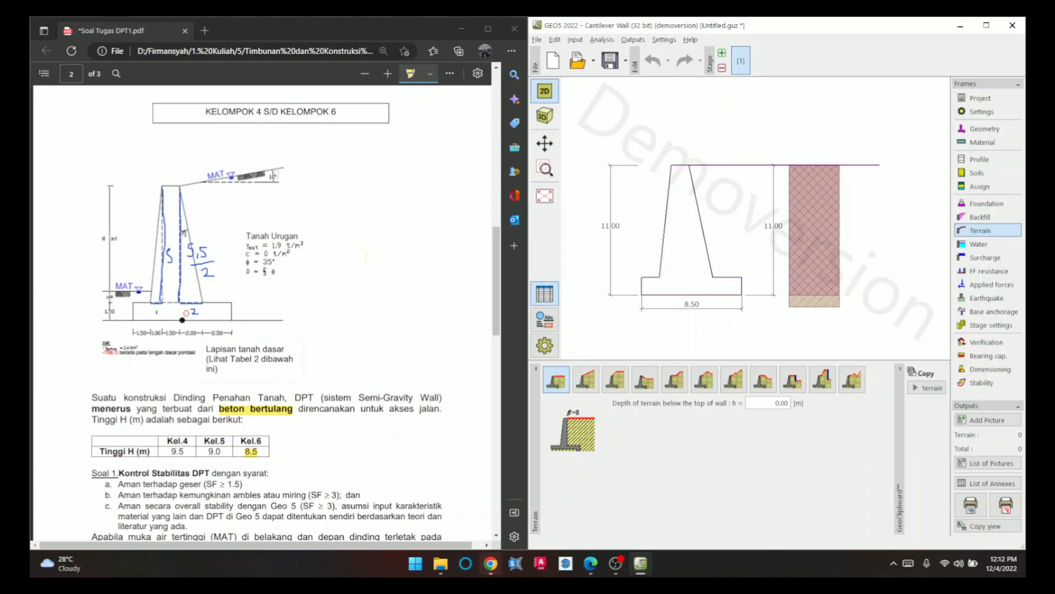
left_click(587, 379)
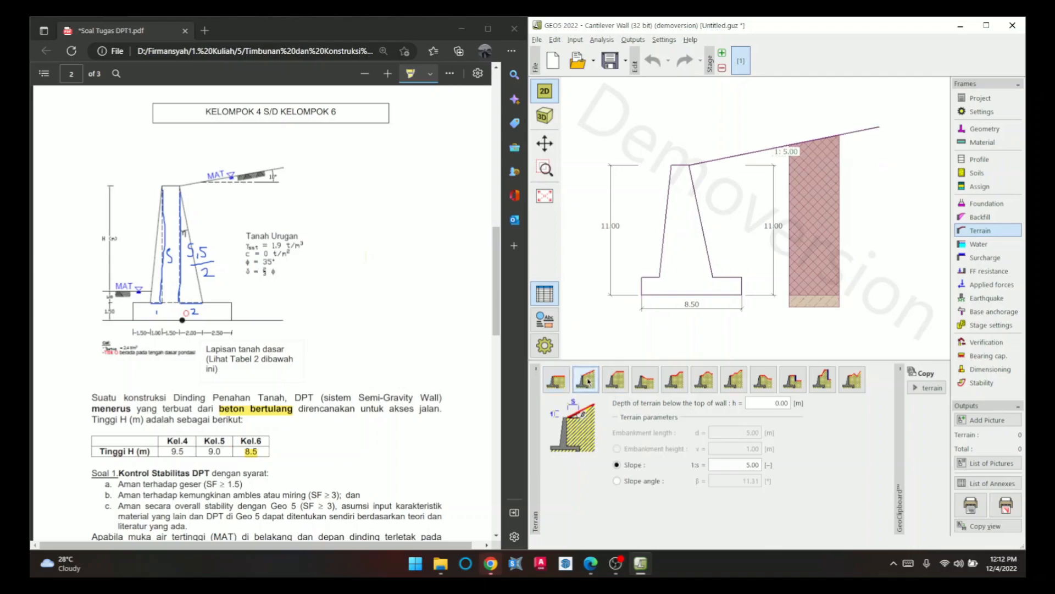
left_click(642, 481)
double_click(740, 483)
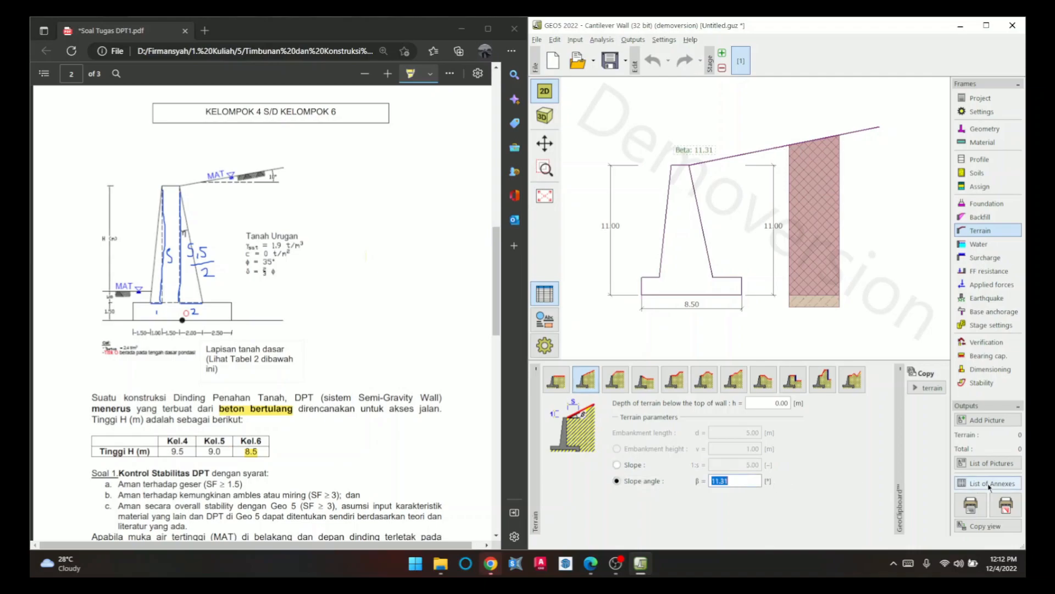
type("10")
key("Tab")
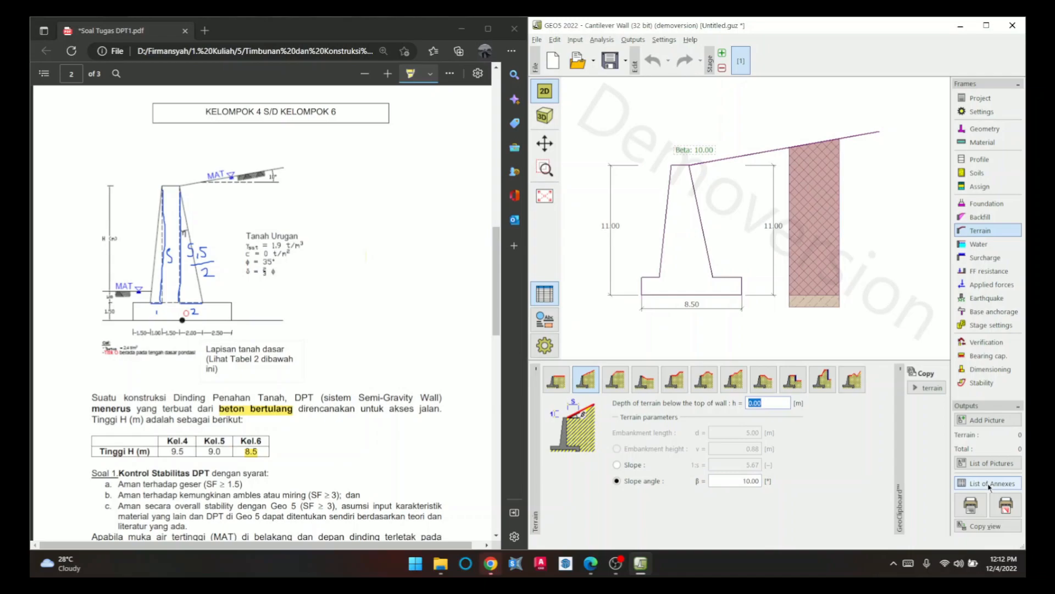
- Define groundwater on both sides of the wall, with GWT depths of 0 m behind and 8.5 m in front of the construction
left_click(960, 246)
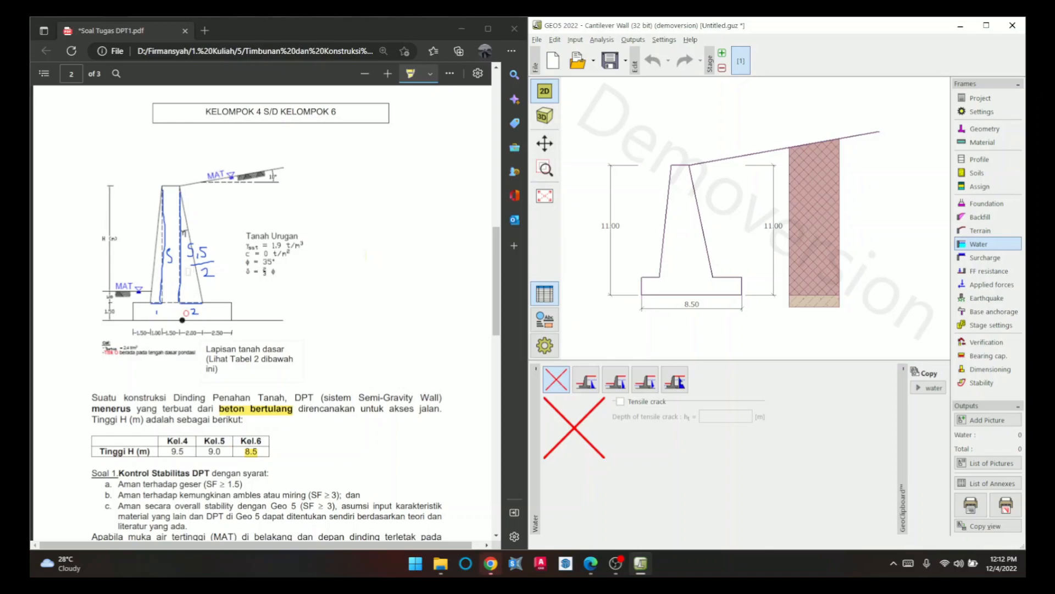
left_click(627, 383)
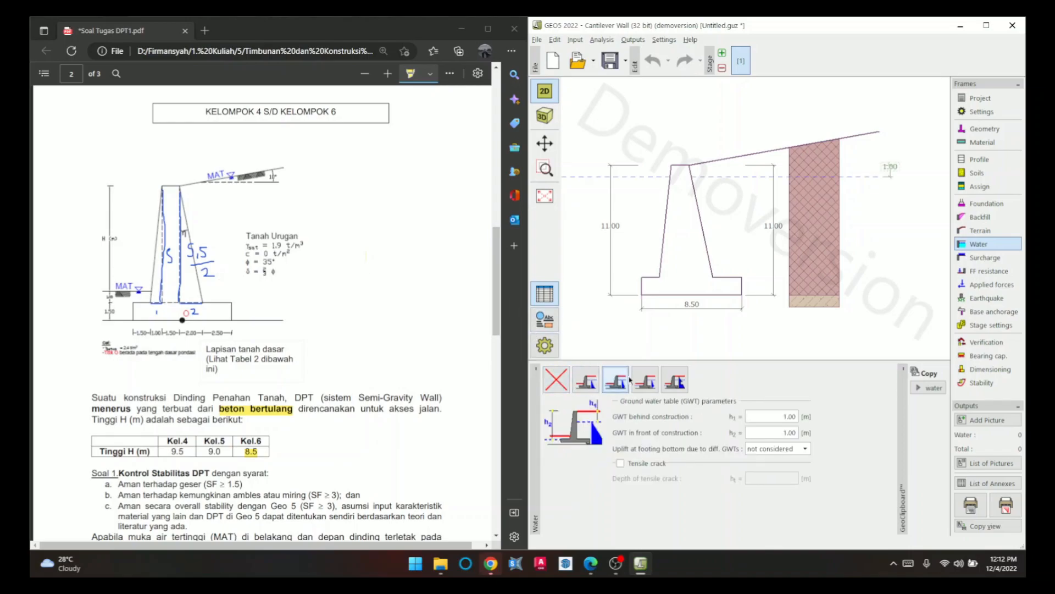
left_click(896, 168)
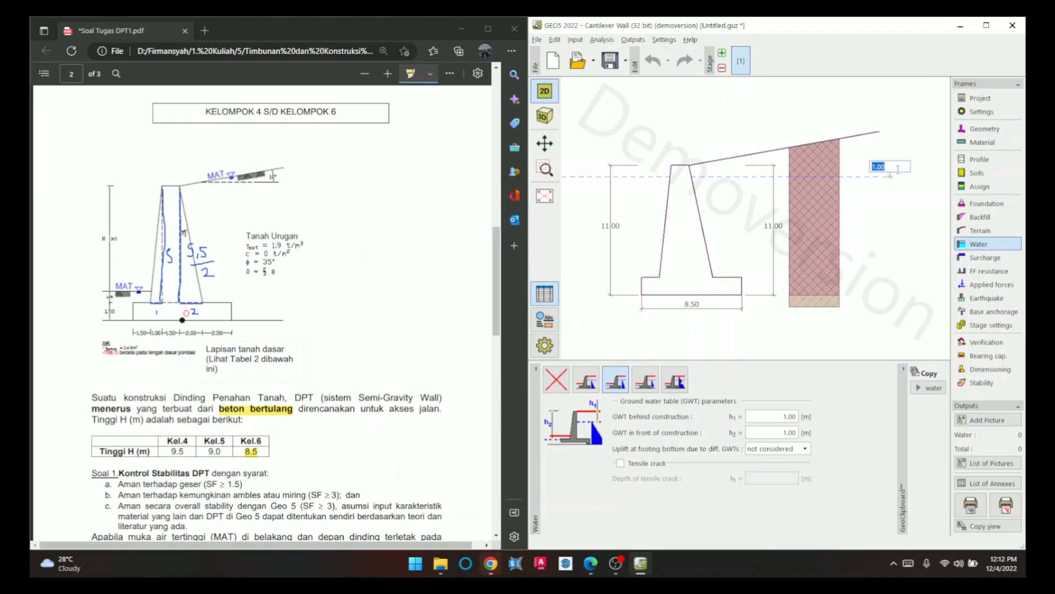
type("0")
key("Return")
double_click(780, 433)
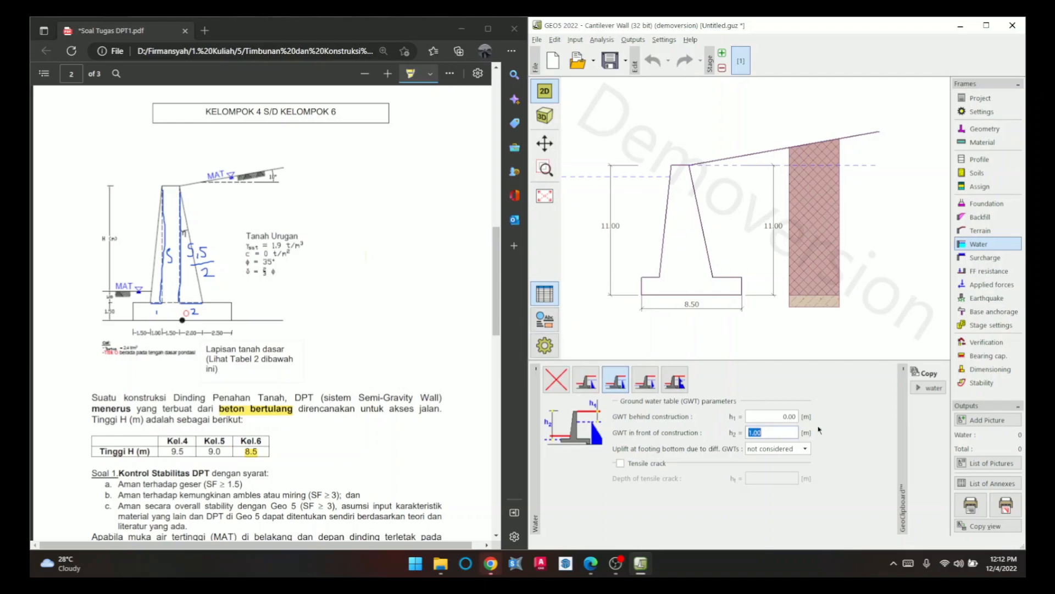
type("8.5")
key("Tab")
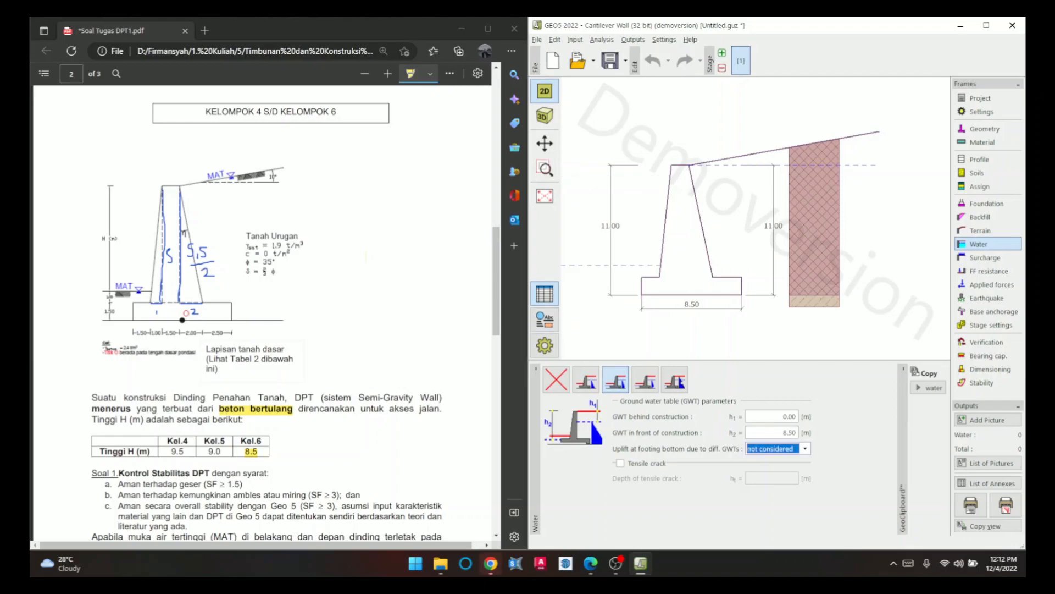
- Set the uplift at the footing bottom to linear, keeping the same groundwater type
left_click(764, 451)
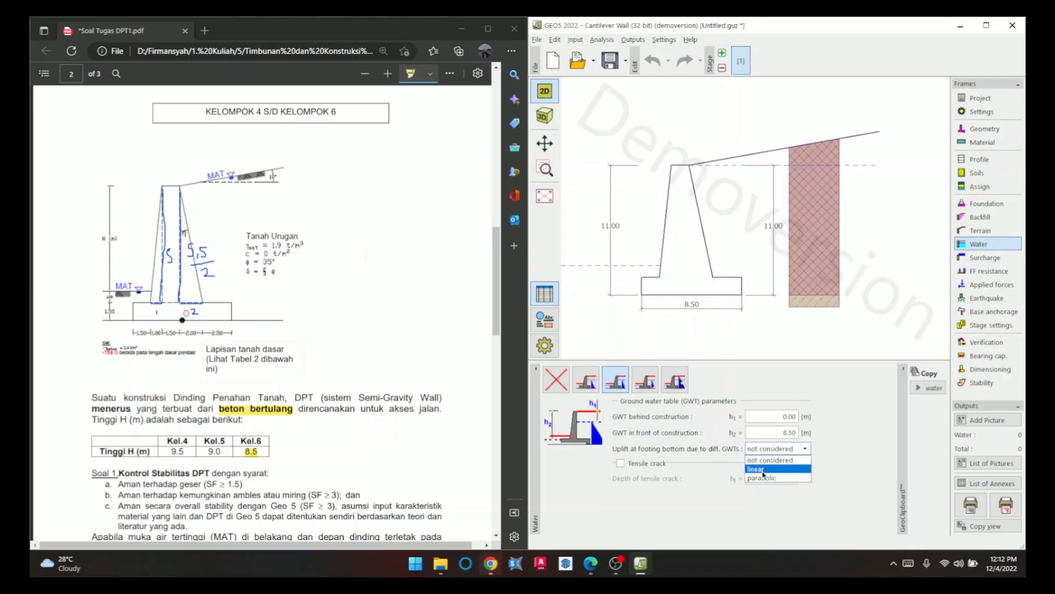
left_click(763, 470)
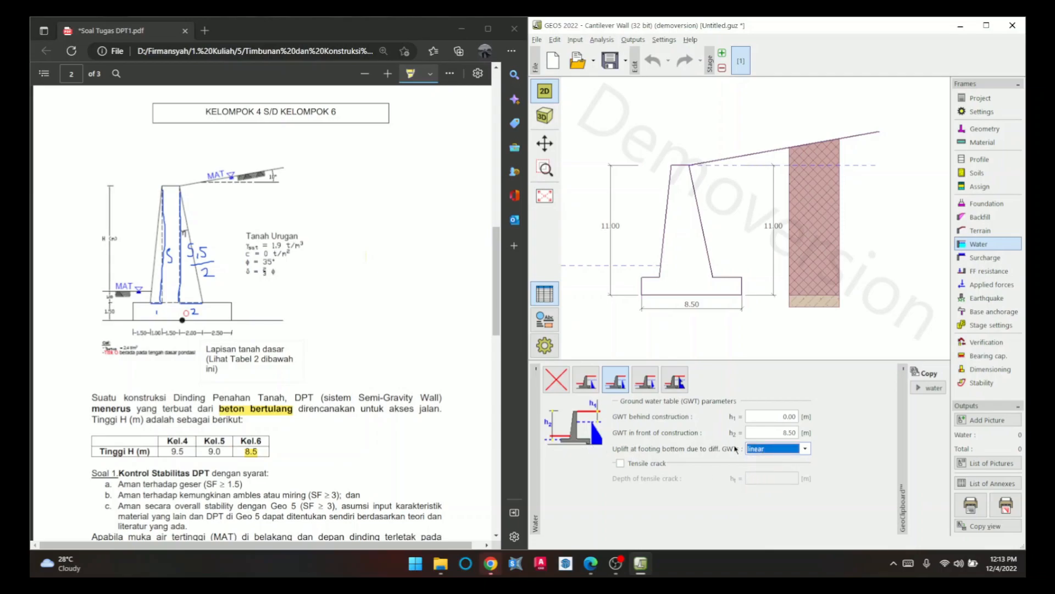
left_click(587, 381)
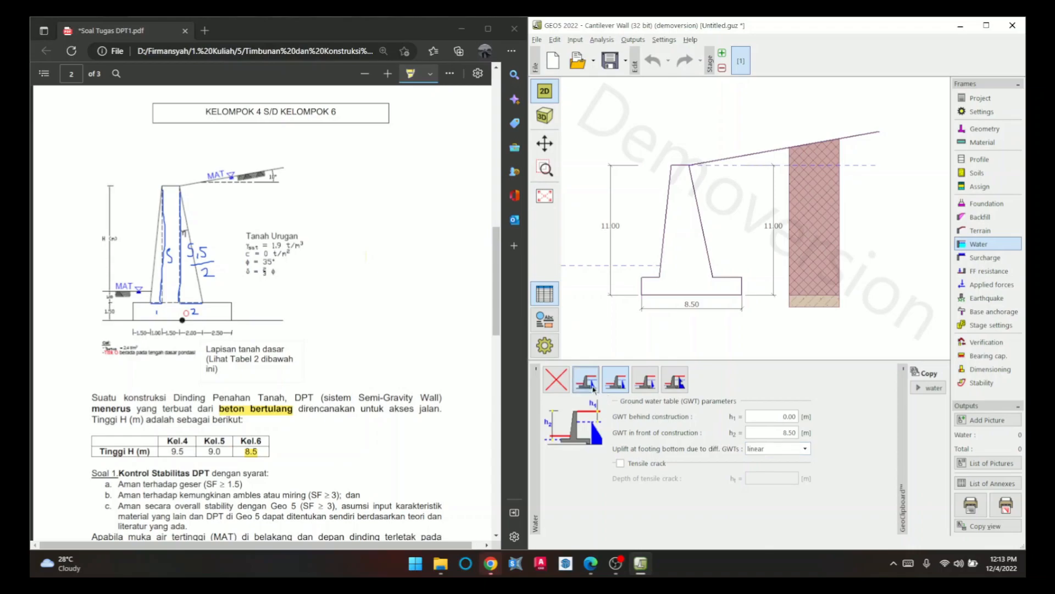
left_click(618, 384)
- Highlight a horizontal strip above the sloping backfill in the assignment PDF's wall sketch to mark the surcharge
left_click(993, 258)
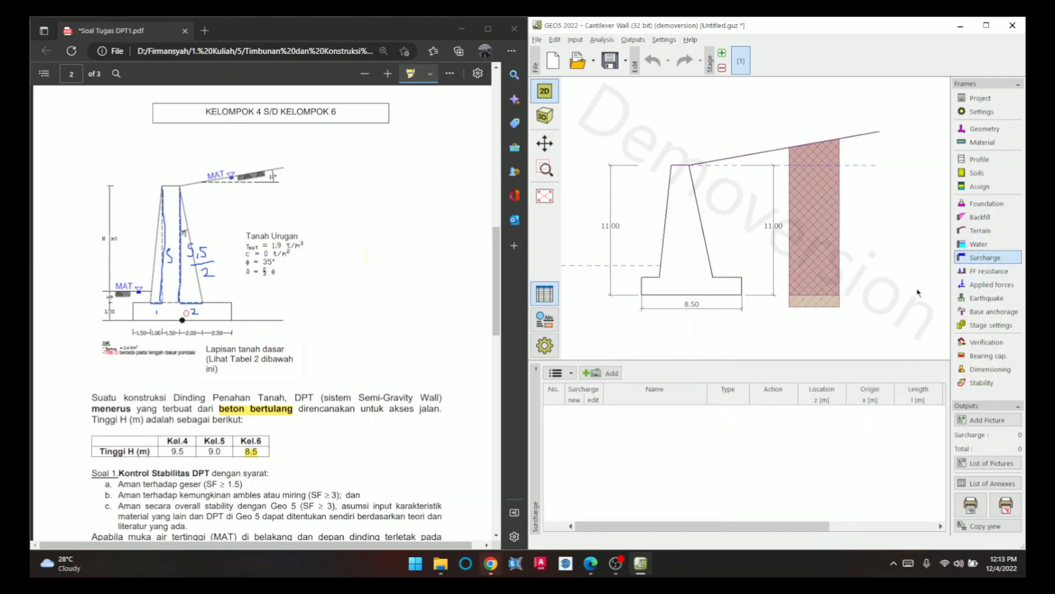
scroll(421, 345, "down", 1)
scroll(432, 345, "up", 1)
mouse_move(188, 141)
left_mouse_down()
mouse_move(349, 144)
mouse_move(200, 144)
mouse_move(337, 146)
left_mouse_up()
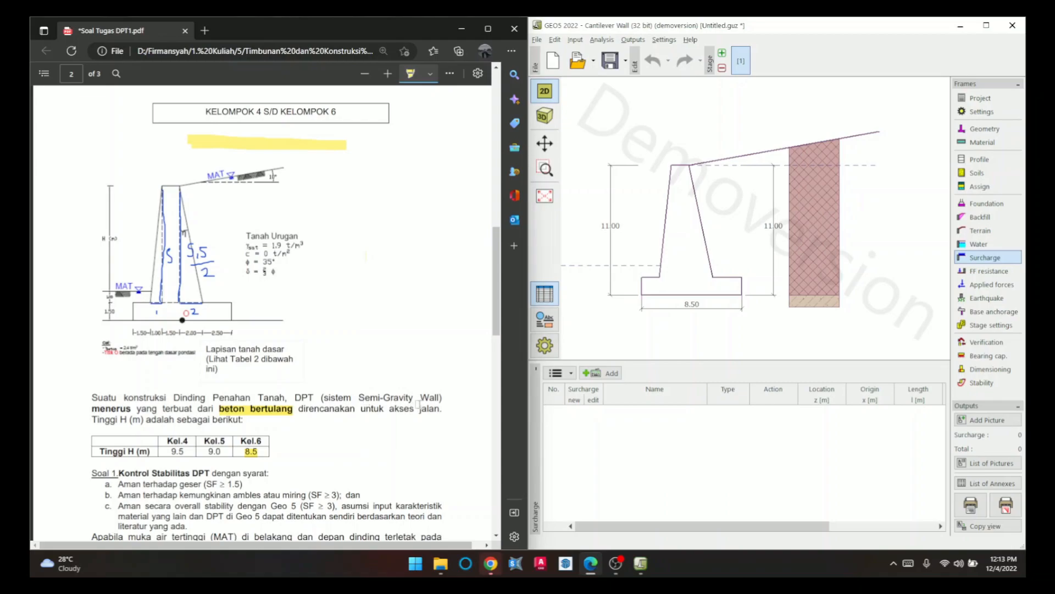
- Add a permanent surface surcharge named Beban Kendaraan with a magnitude of 20 kN/m²
left_click(609, 375)
type("Beban Kendaraan")
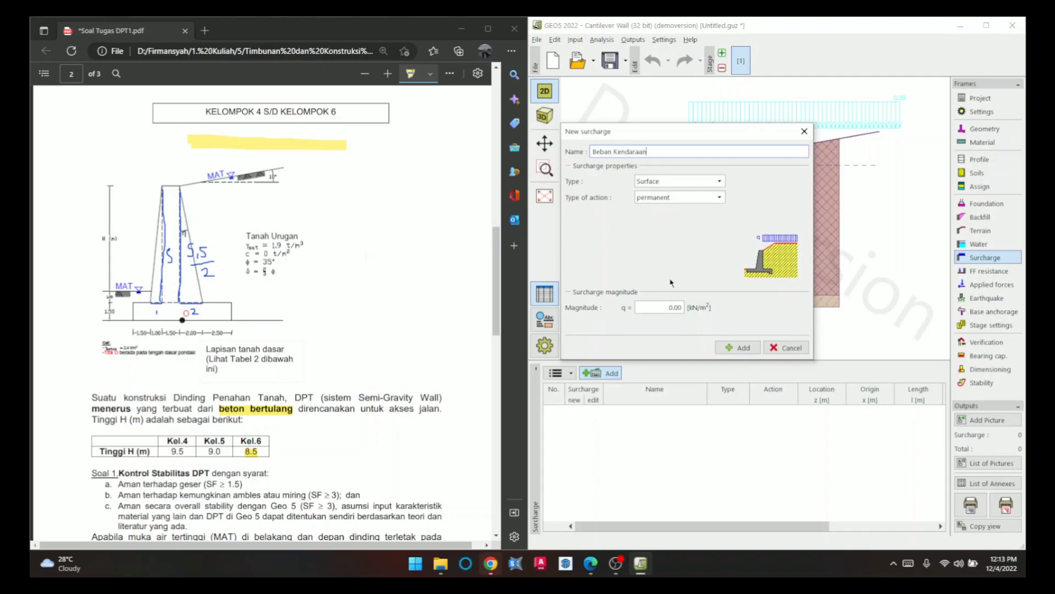
left_click(674, 306)
type("20")
left_click(735, 347)
left_click(786, 347)
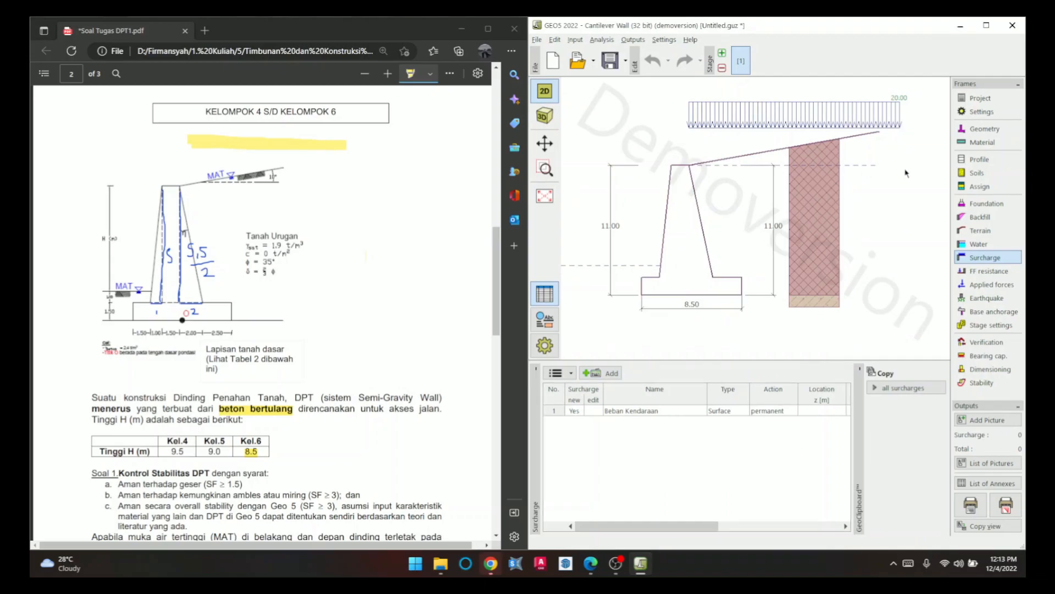
- Define front face resistance with the flat terrain shape, passive resistance type and the Tanah Urug soil
left_click(998, 272)
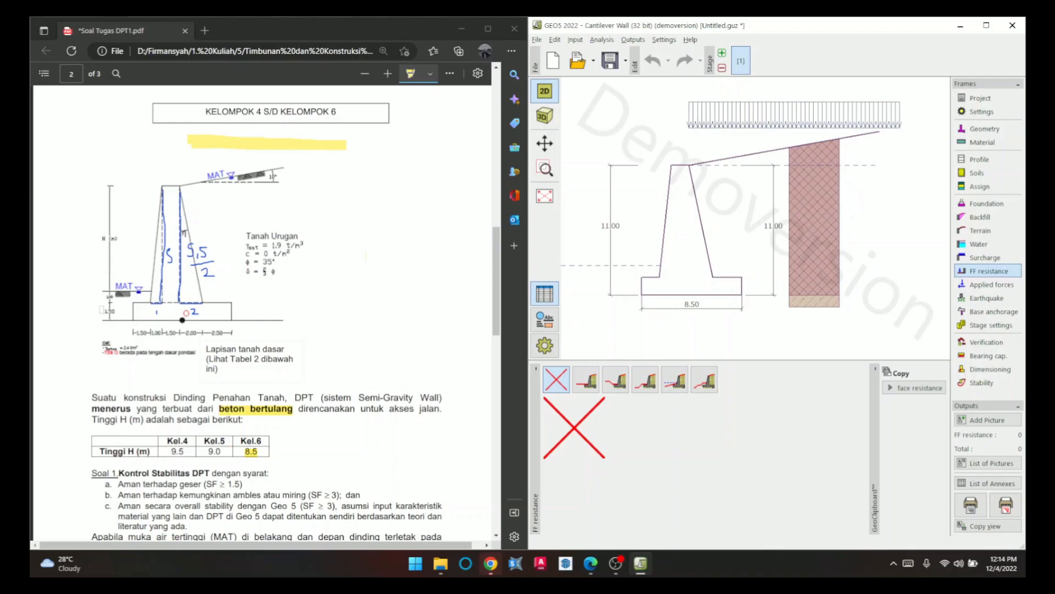
left_click(587, 381)
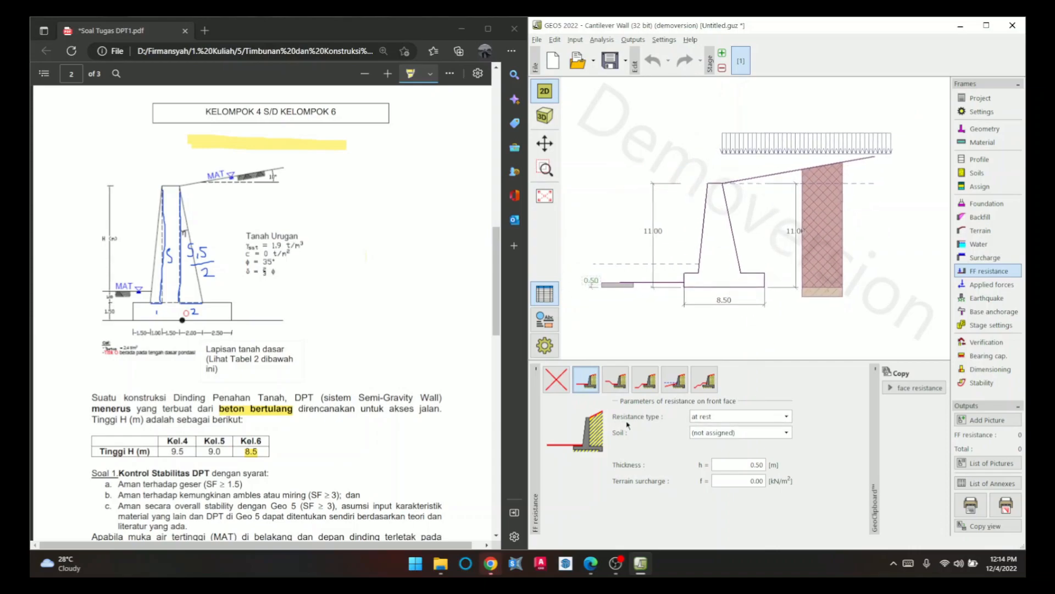
left_click(748, 423)
left_click(703, 428)
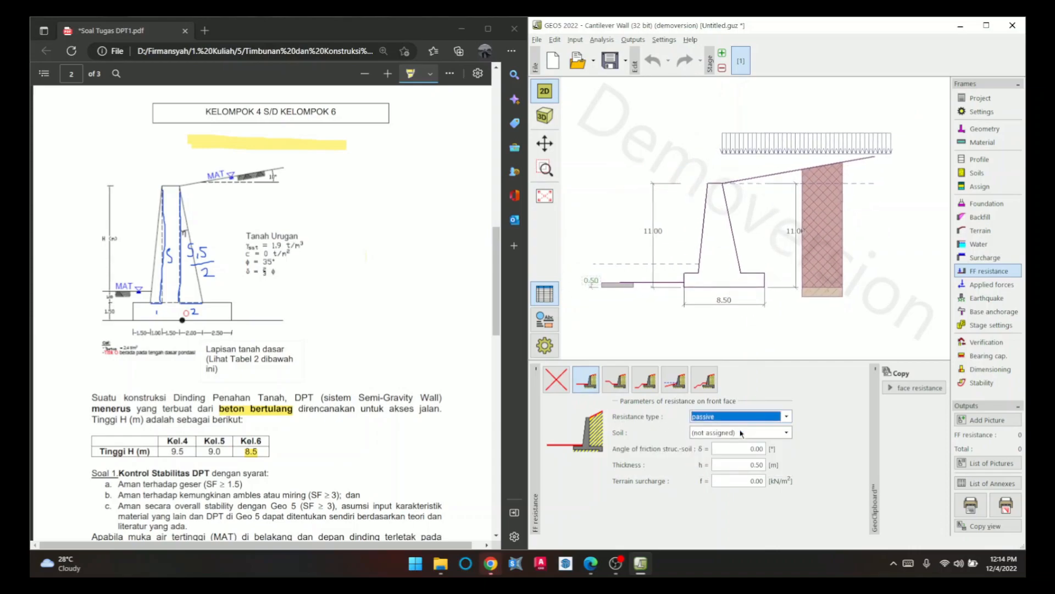
left_click(721, 433)
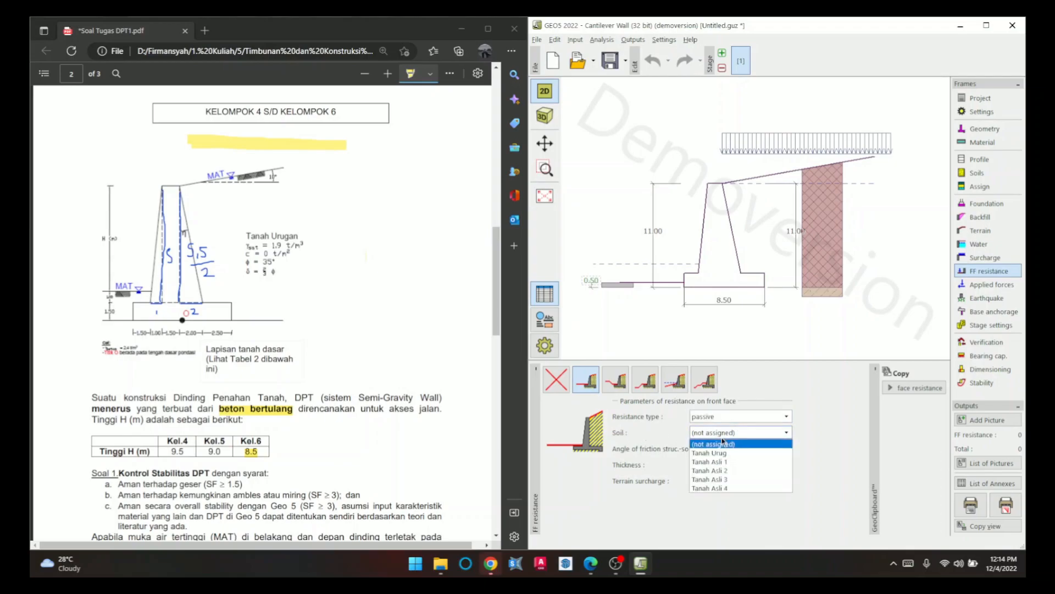
left_click(719, 447)
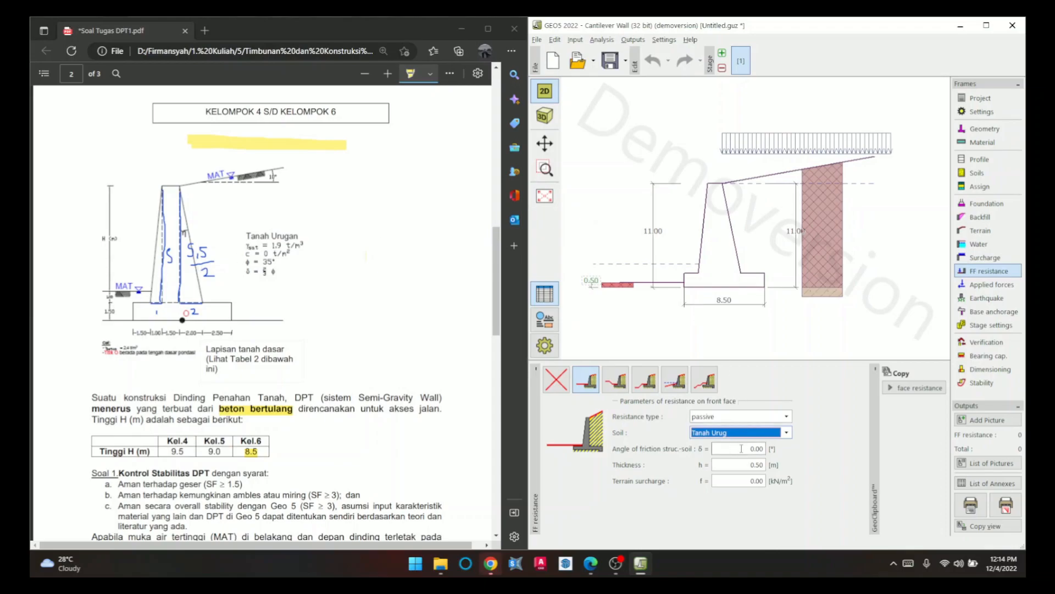
- Set the front face resistance's structure-soil friction angle to 2/3*(35)° and its thickness to 2.5 m
left_click(742, 448)
type("2/3")
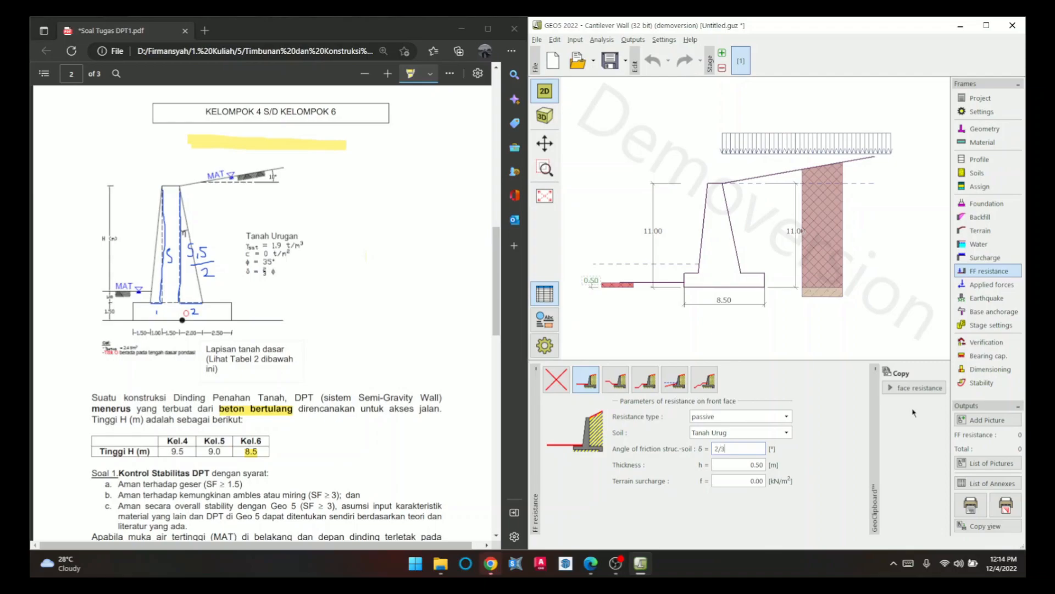
type("*(35)")
key("Return")
left_click(592, 282)
type("2.5")
key("Return")
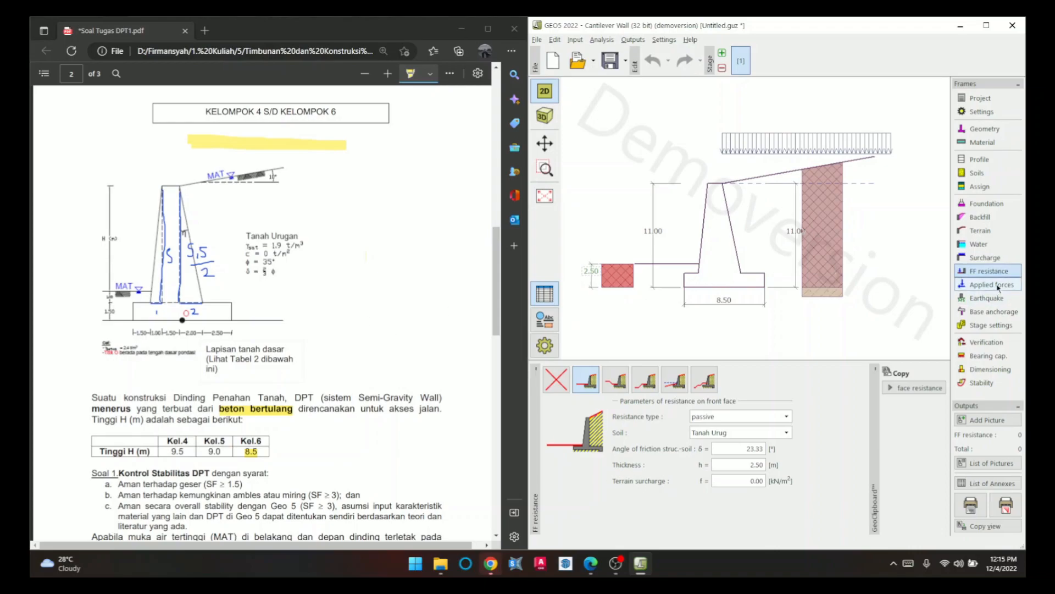
- Run the wall verification and examine the forces one by one, from soil weight to the Beban Kendaraan surcharge
left_click(998, 287)
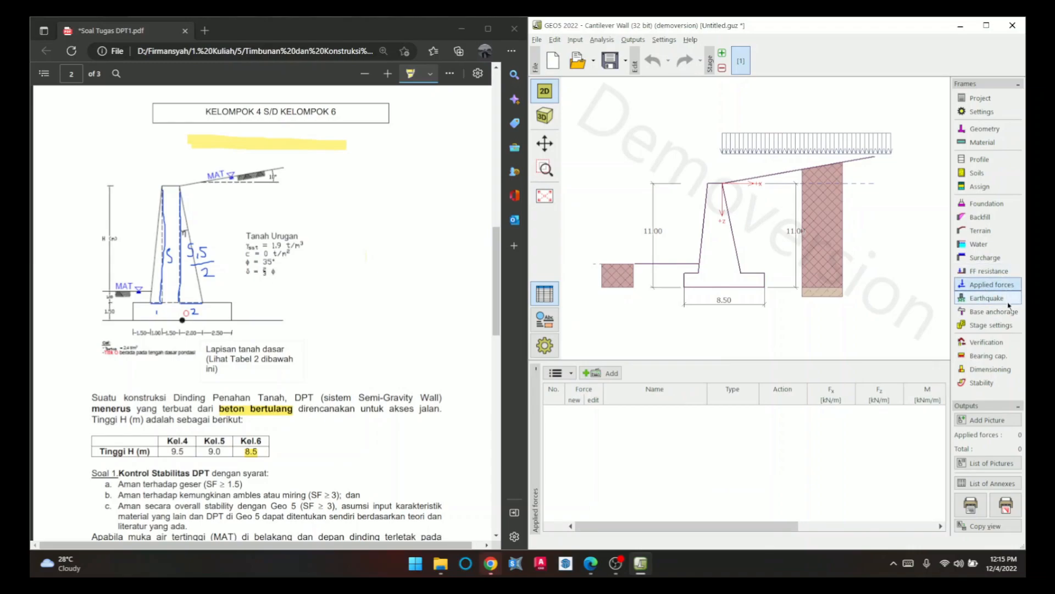
left_click(1000, 341)
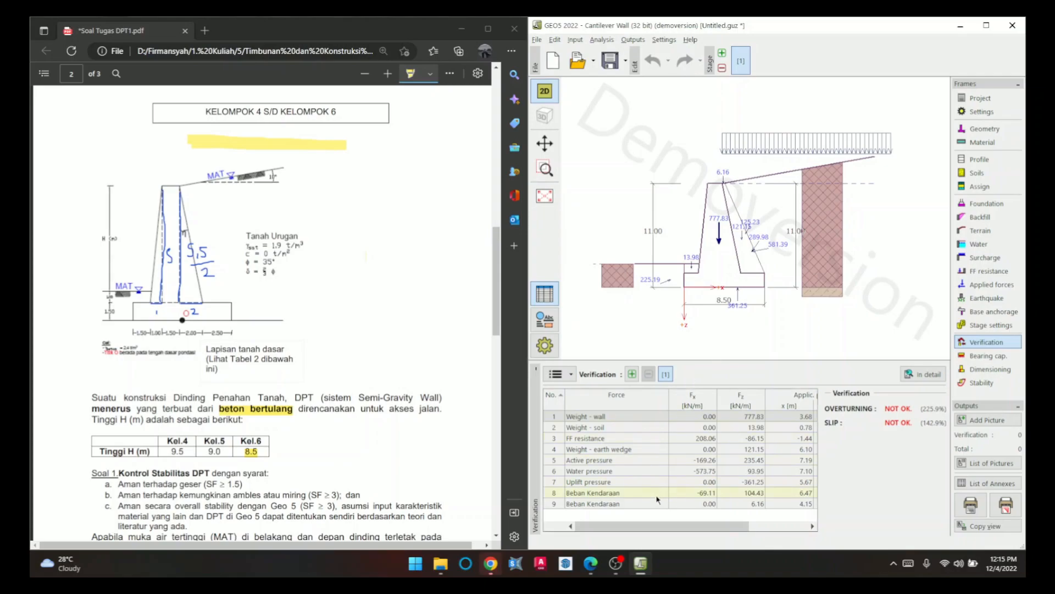
left_click(613, 432)
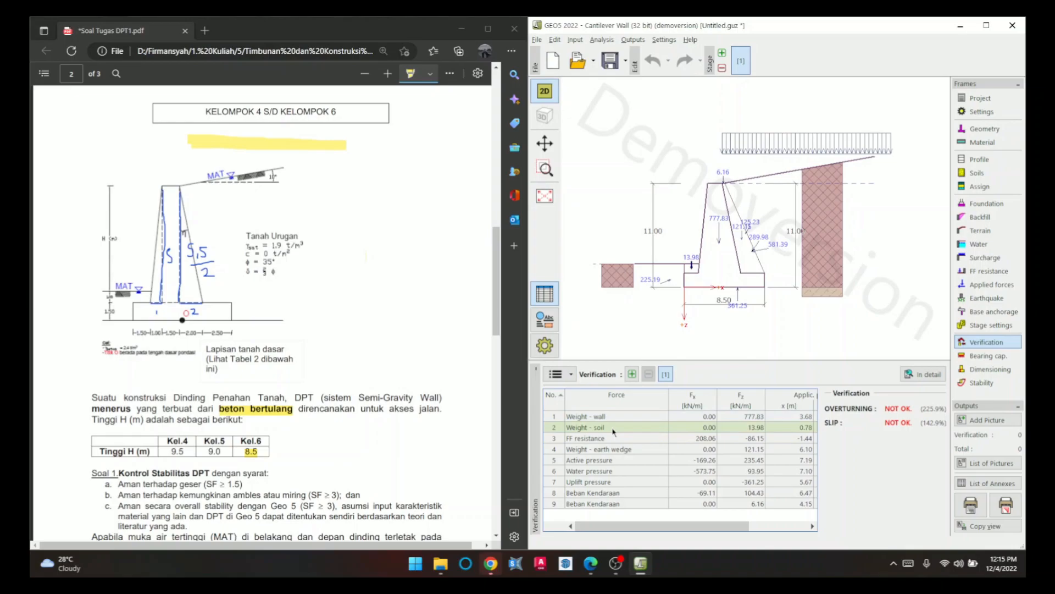
left_click(614, 440)
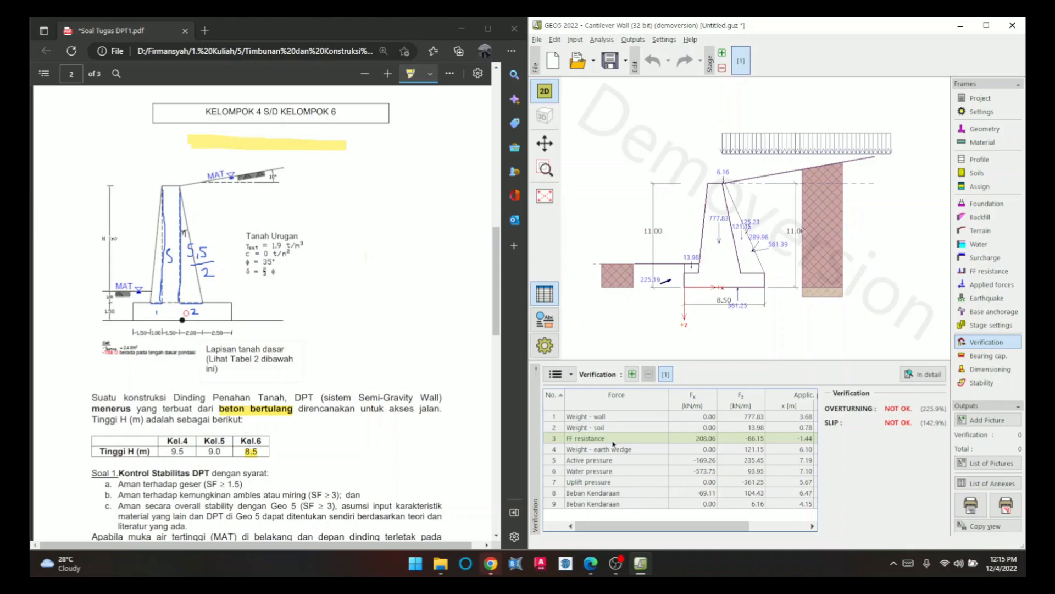
left_click(615, 452)
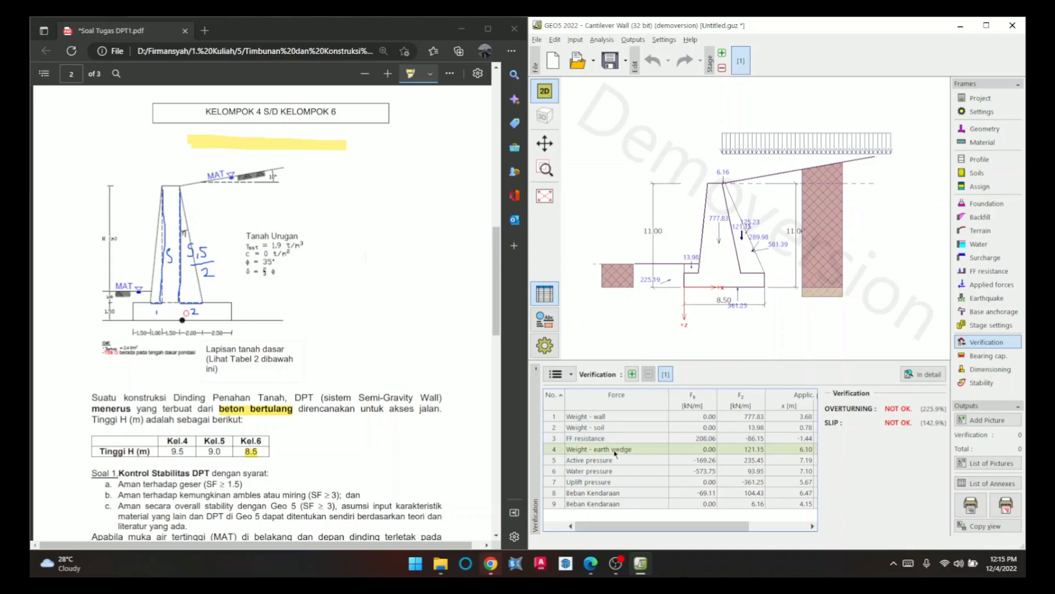
left_click(615, 465)
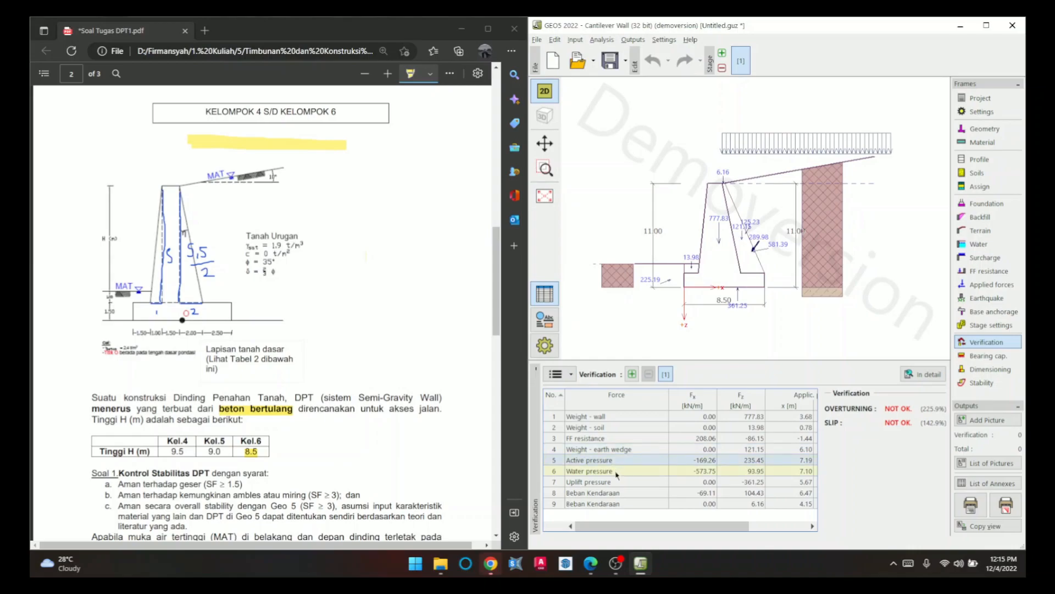
left_click(616, 474)
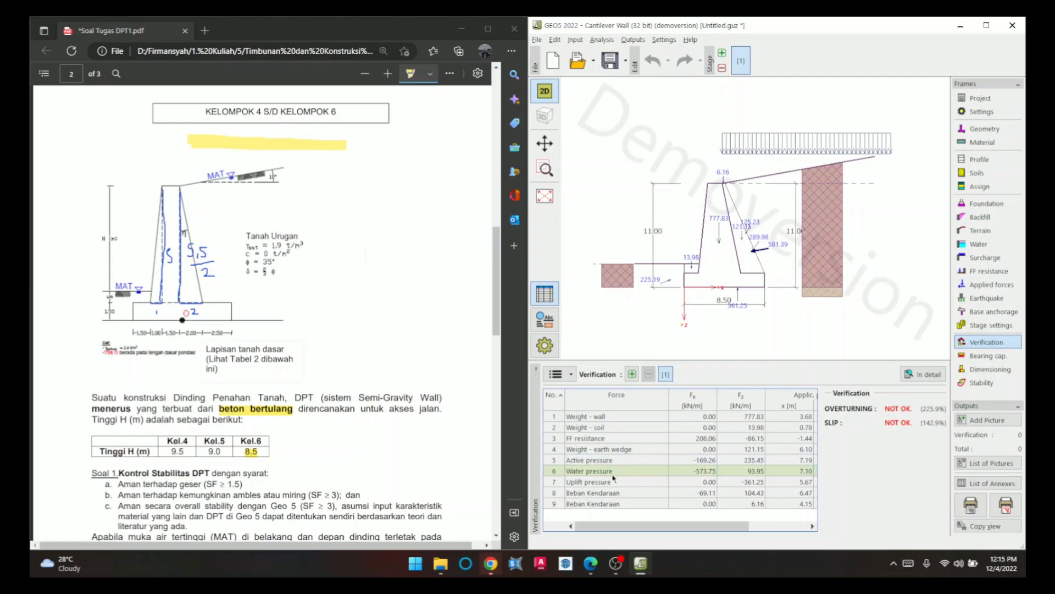
left_click(614, 482)
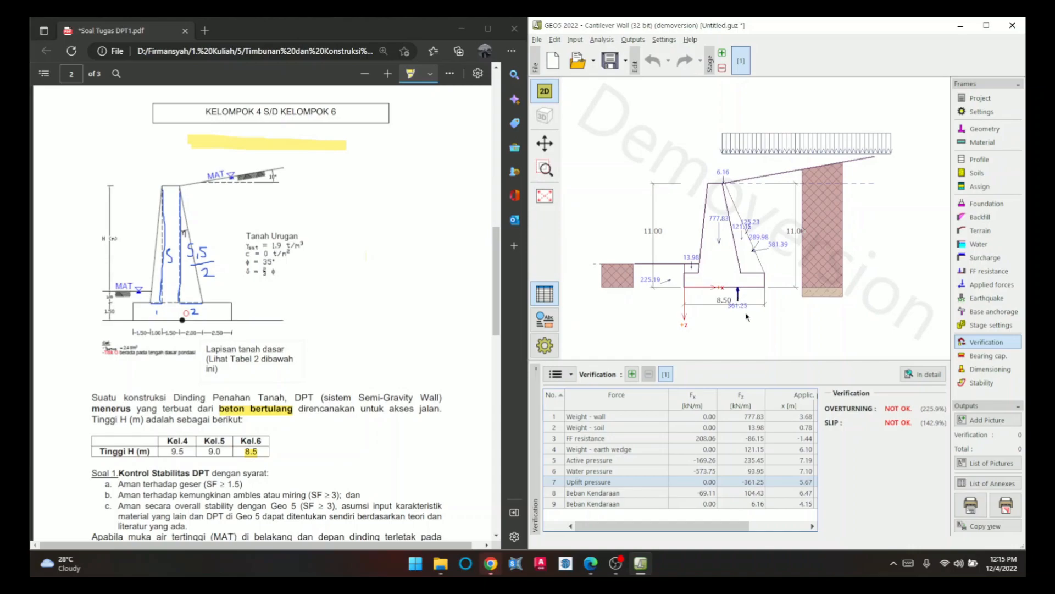
left_click(613, 494)
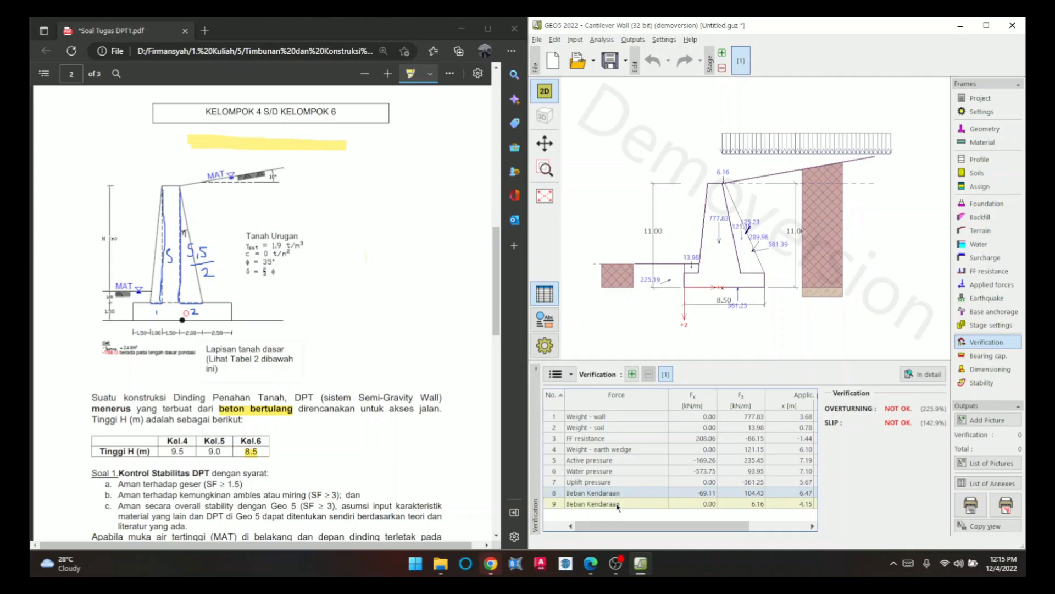
left_click(616, 504)
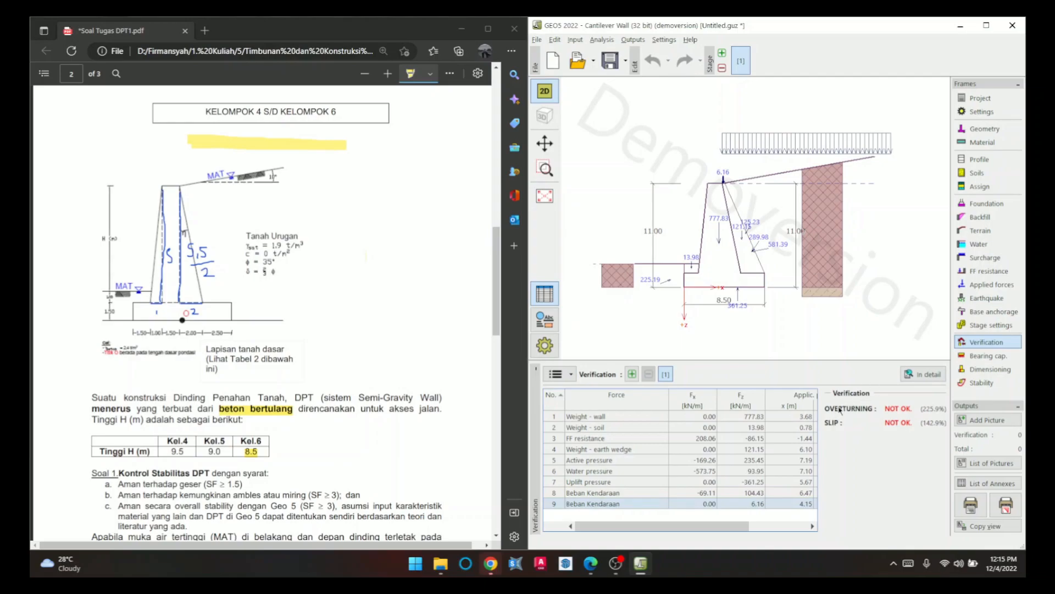
- Review the detailed overturning and slip verification against the safety factors required in the assignment PDF
left_click(922, 379)
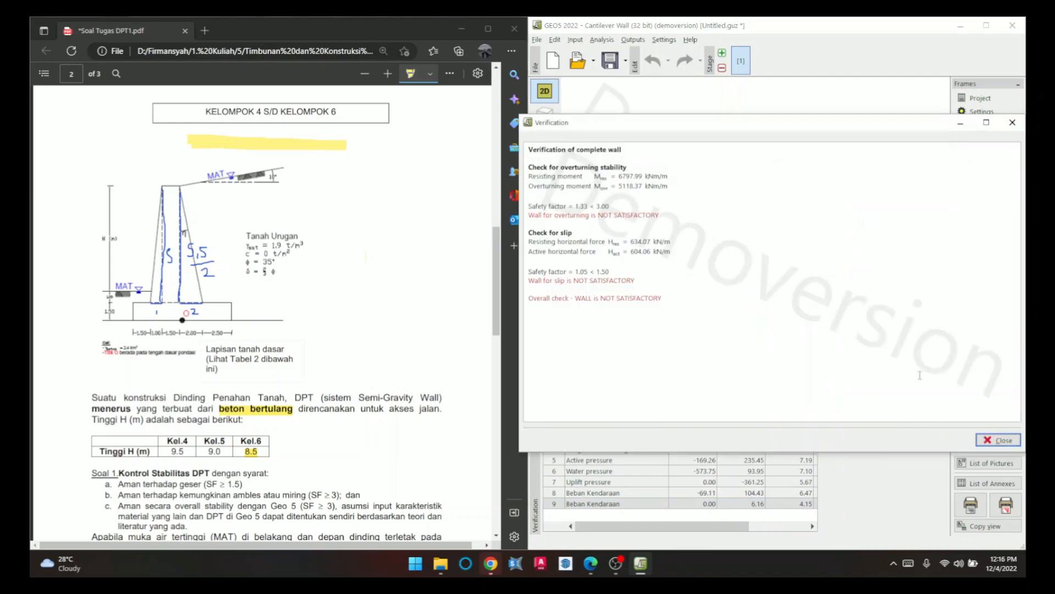
left_click_drag(811, 122, 733, 115)
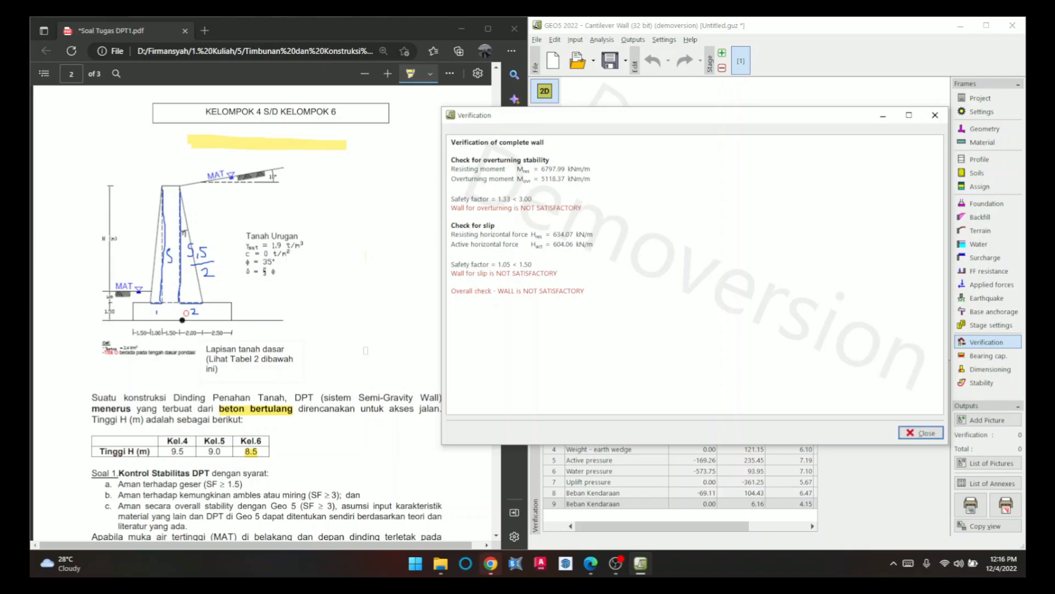
scroll(329, 376, "down", 3)
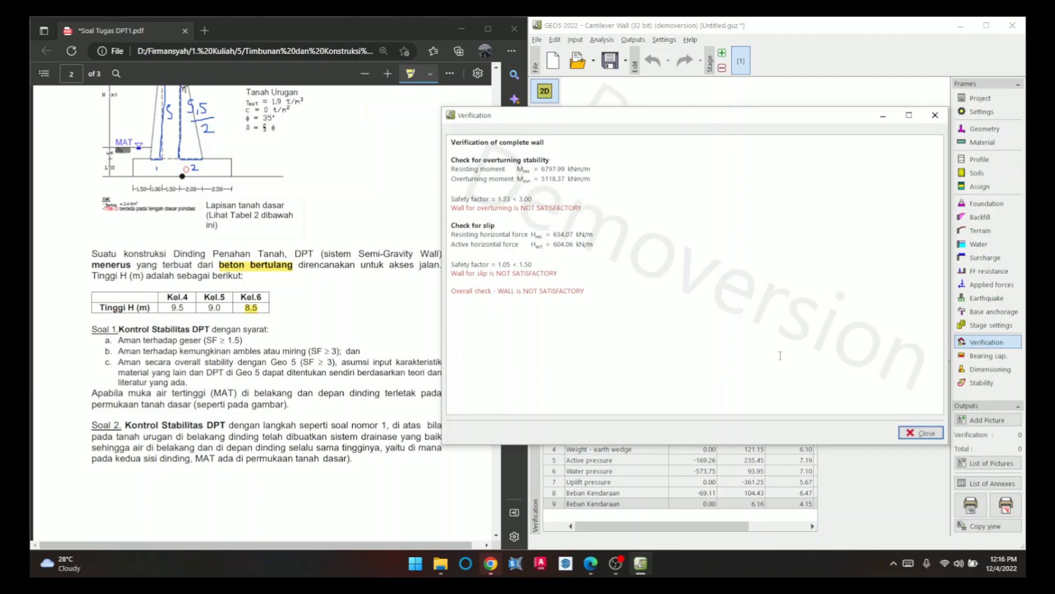
left_click(920, 433)
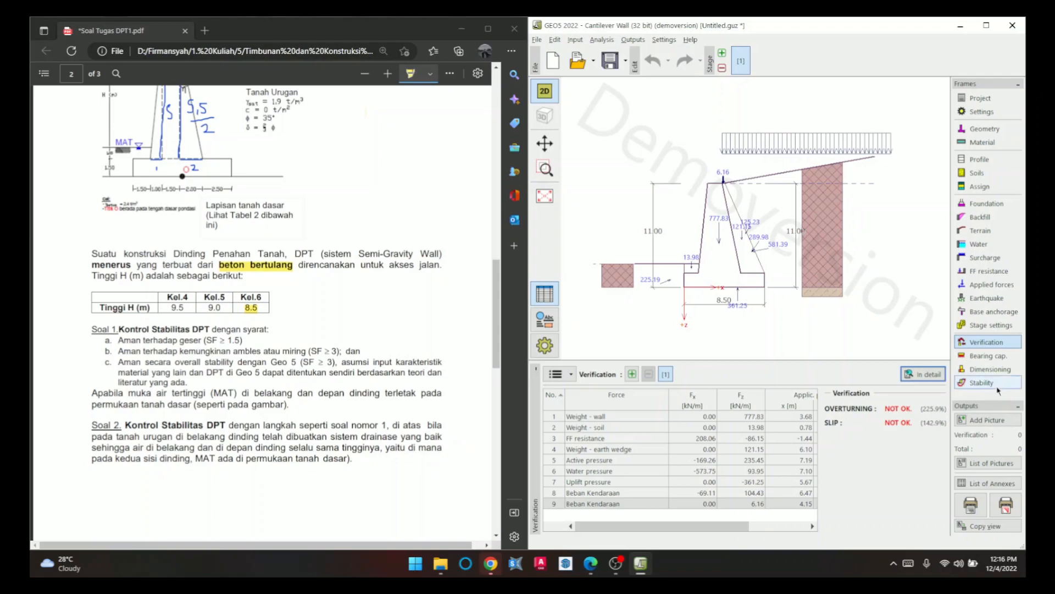
- Run an overall slope stability analysis of the wall with a circular slip surface, the Bishop method and optimization
left_click(987, 25)
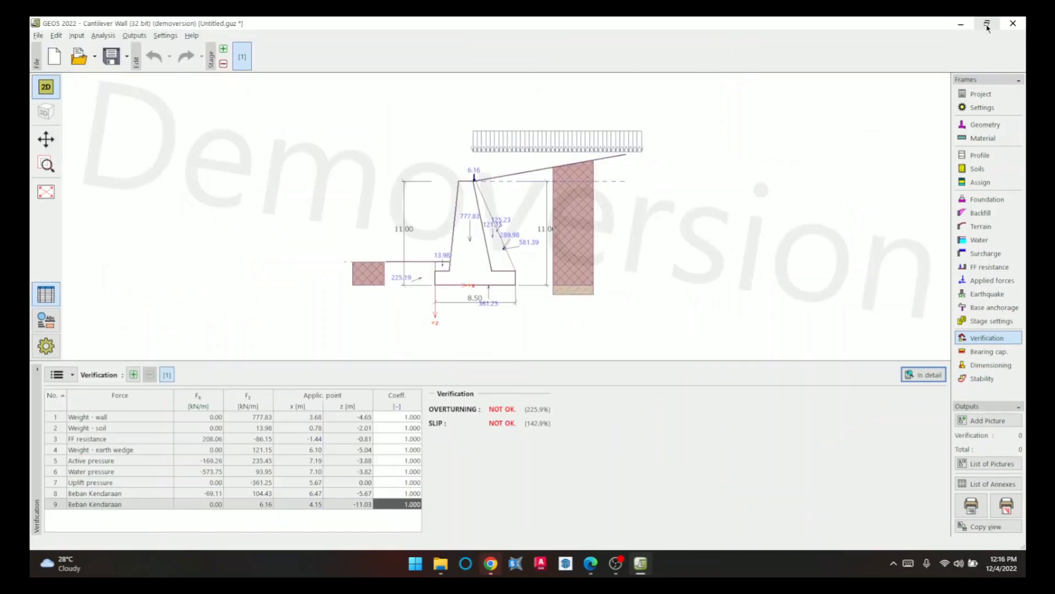
scroll(688, 267, "up", 1)
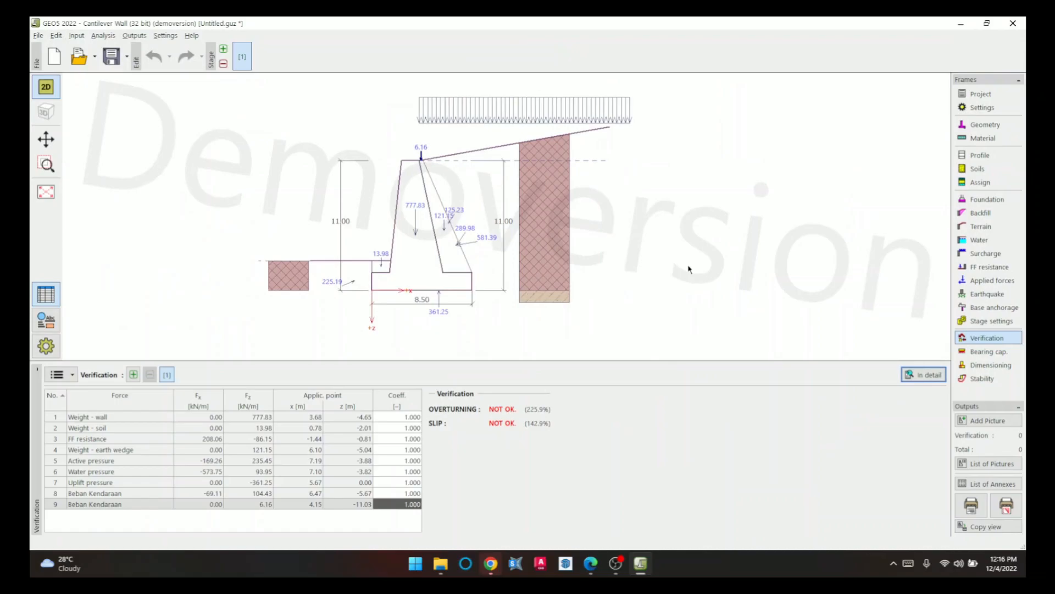
left_click_drag(688, 267, 738, 272)
left_click(978, 380)
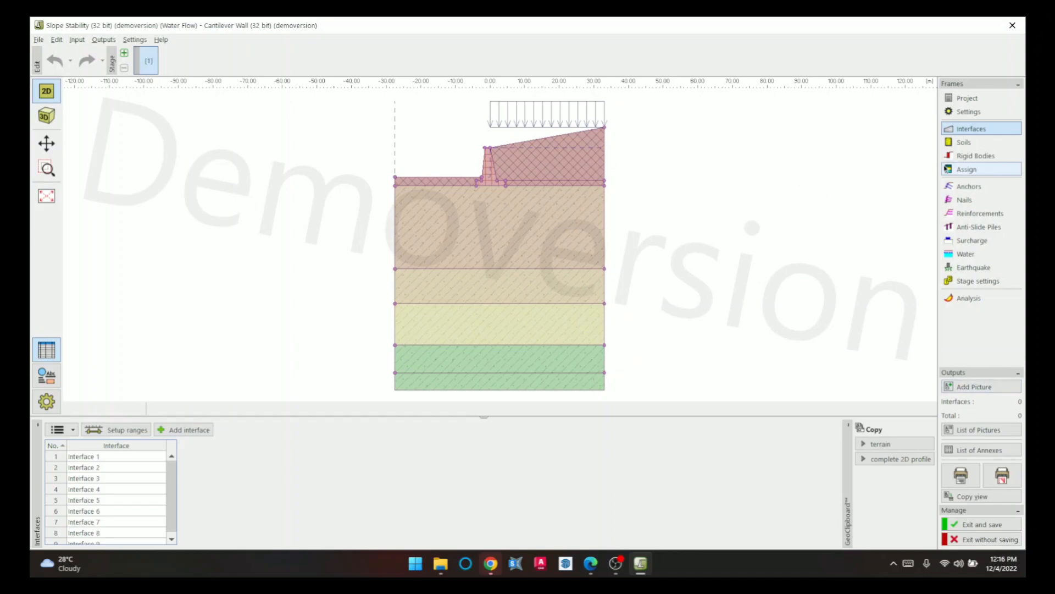
left_click(956, 302)
left_click(958, 301)
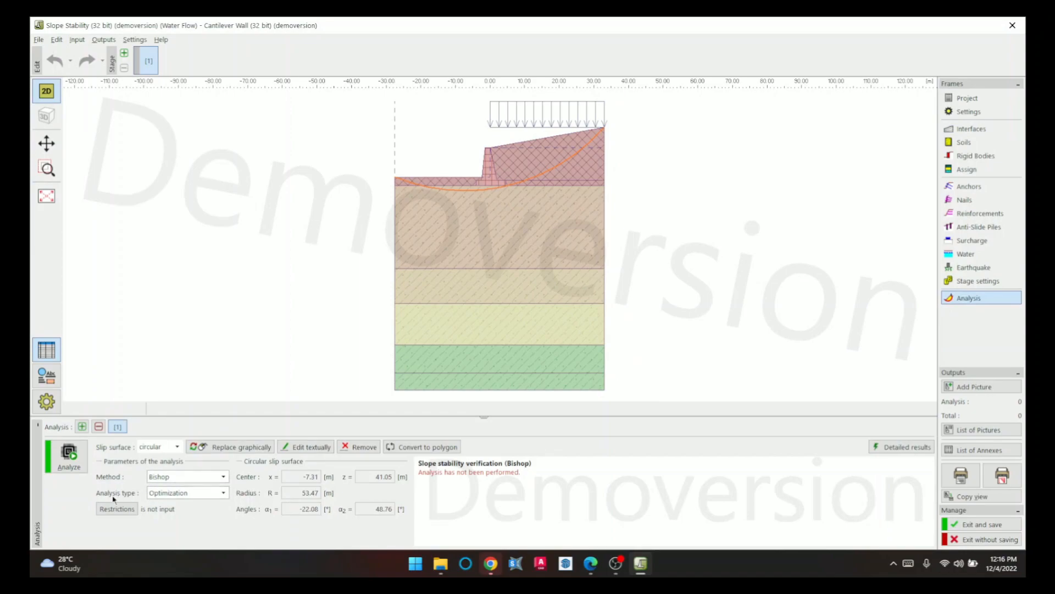
left_click(70, 454)
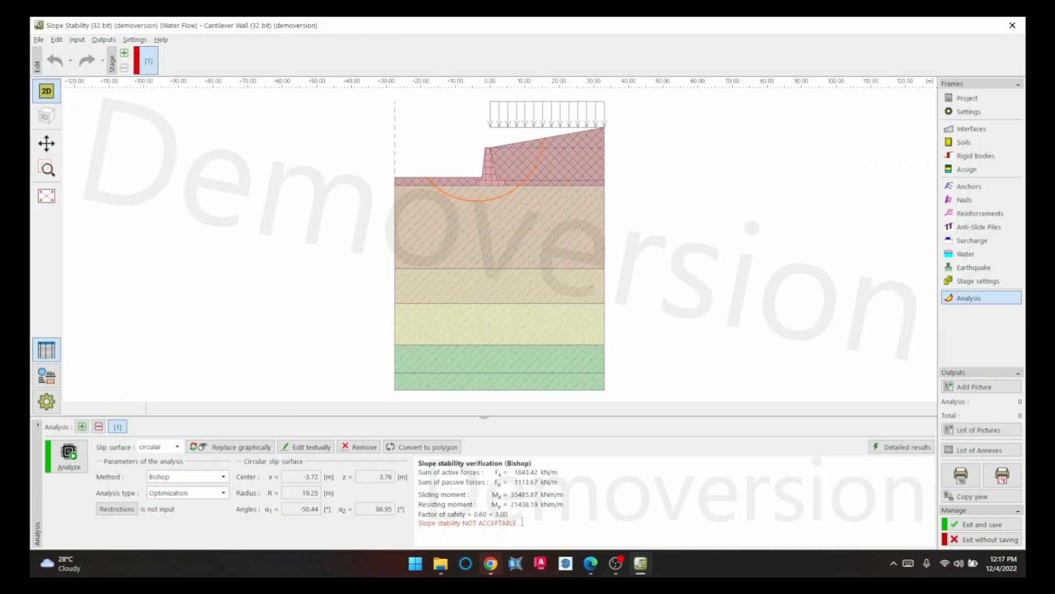
- Check the assignment's stability requirements in the PDF, and save the slope stability analysis to return to the wall model
left_click(590, 562)
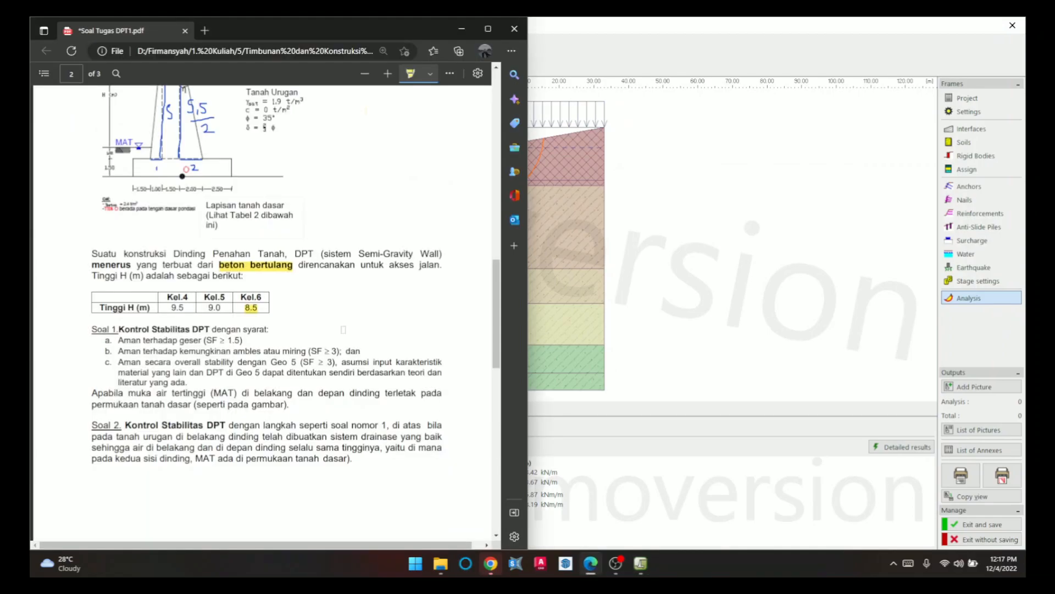
left_click(462, 29)
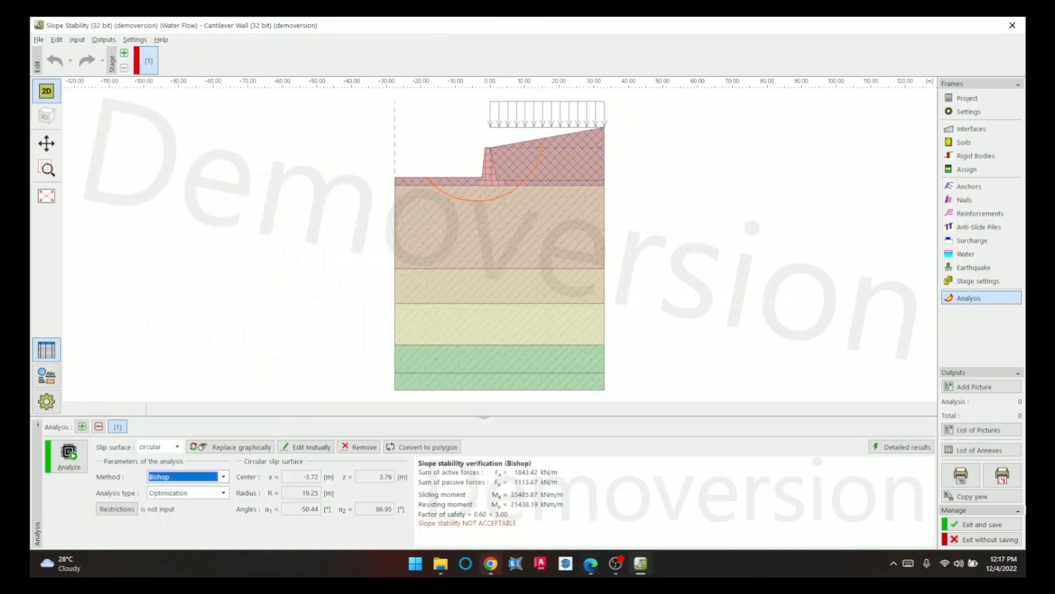
left_click(996, 526)
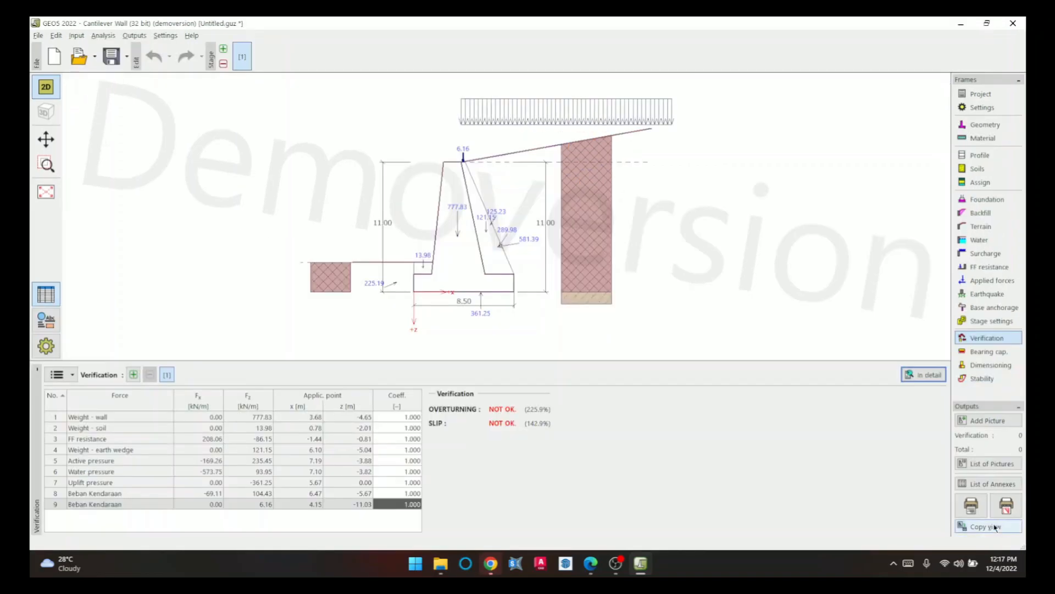
- Highlight "MAT ada di permukaan tanah dasar)." in the Soal 2 text of the assignment PDF
key("alt+Tab")
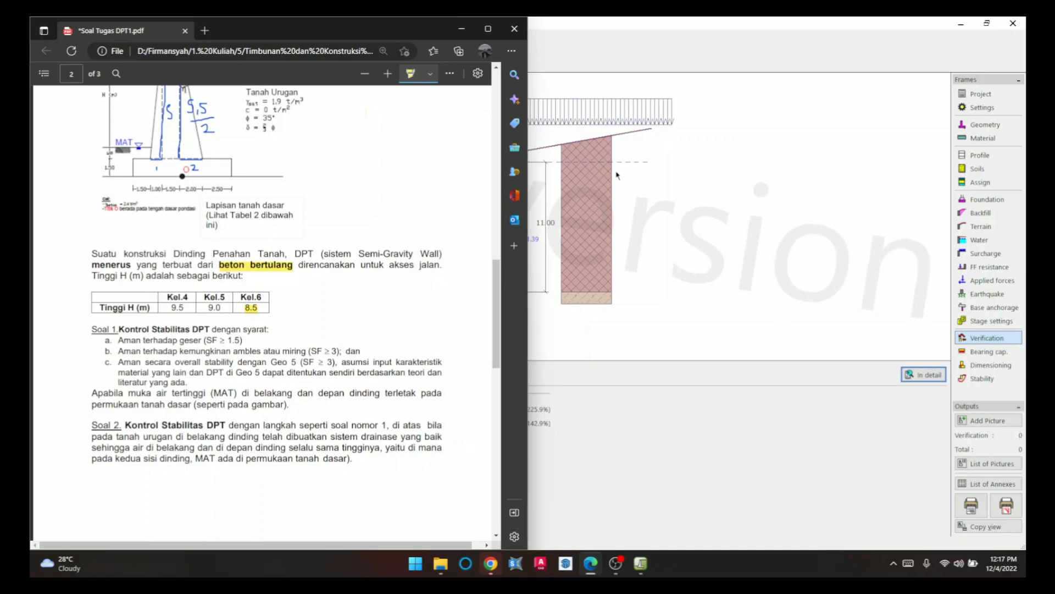
left_click(621, 145)
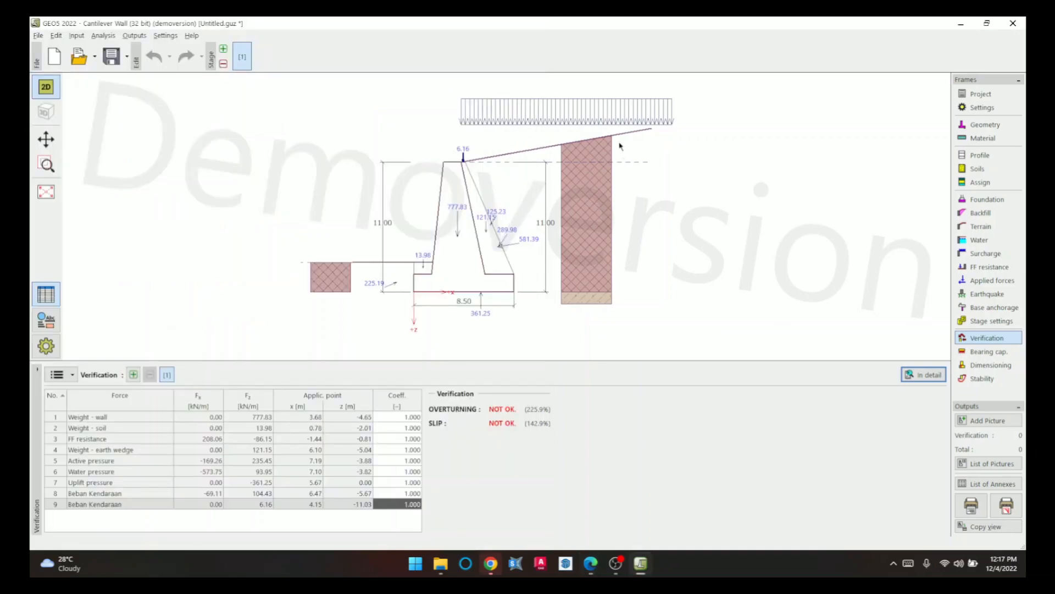
key("alt+Tab")
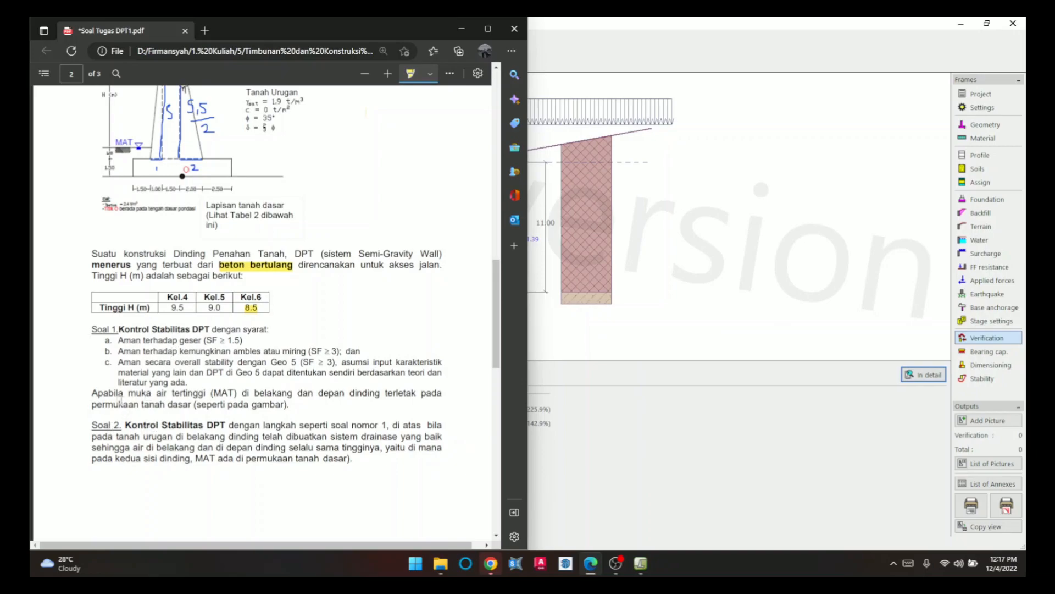
left_click_drag(195, 459, 351, 457)
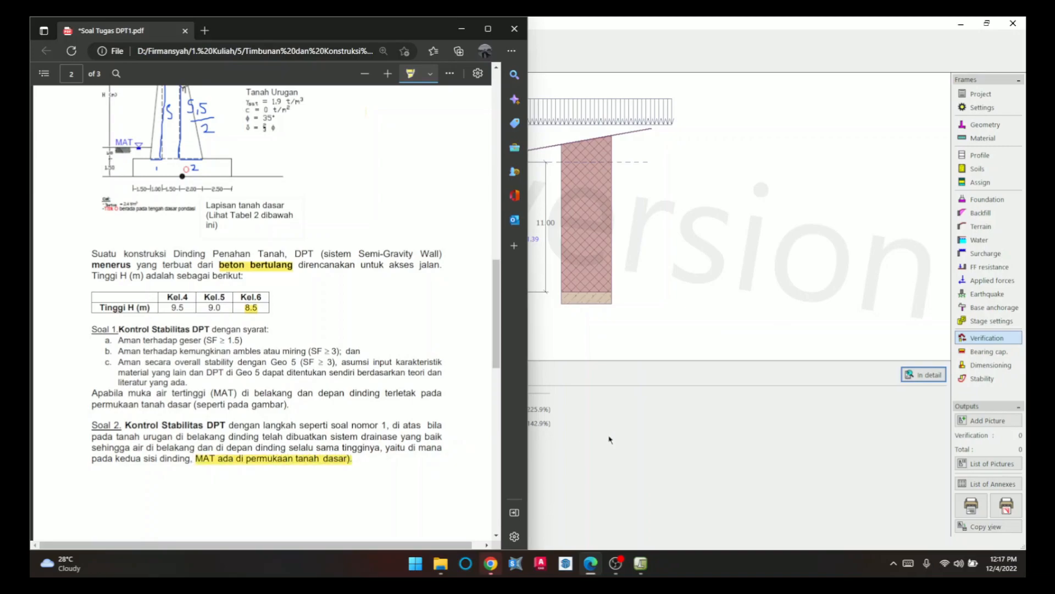
- Return to the GEO5 wall model and set the groundwater table depth to 11.00 m both behind and in front of the construction
left_click(583, 438)
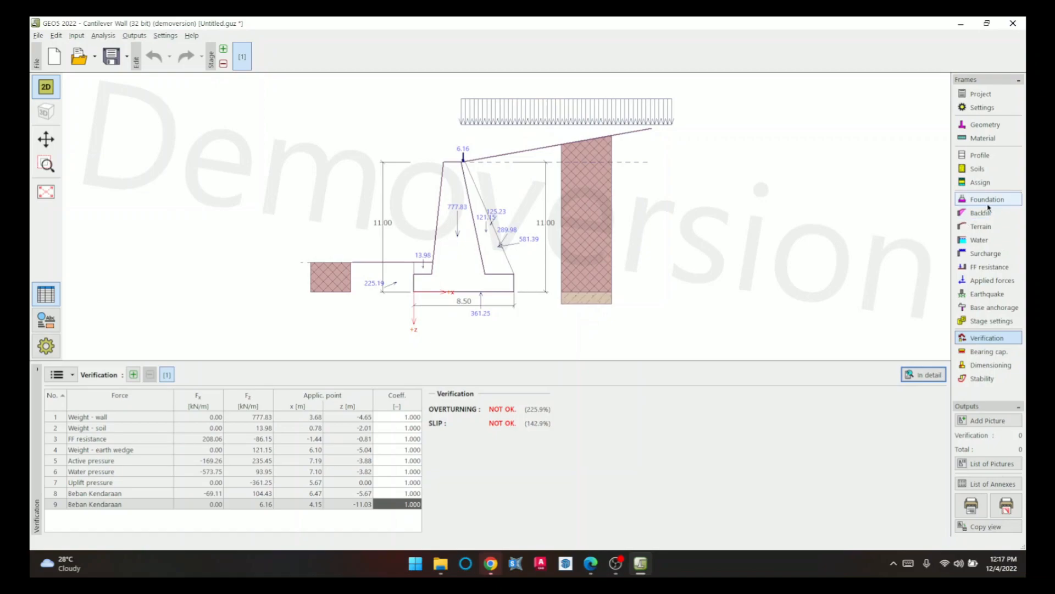
left_click(995, 246)
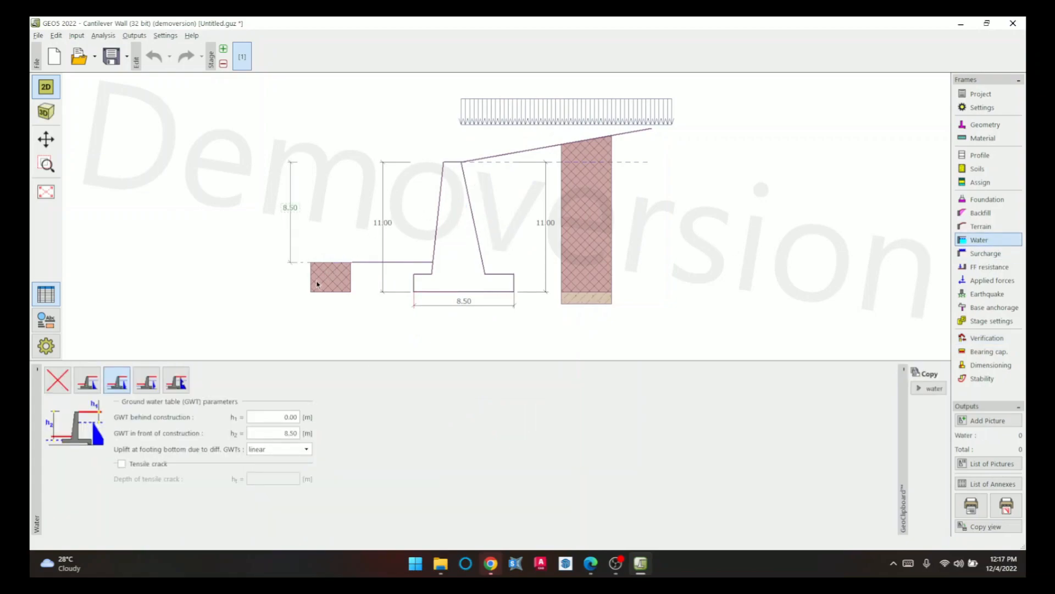
left_click(297, 209)
type("8.5+2.5")
key("Return")
left_click(286, 416)
type("11")
key("Tab")
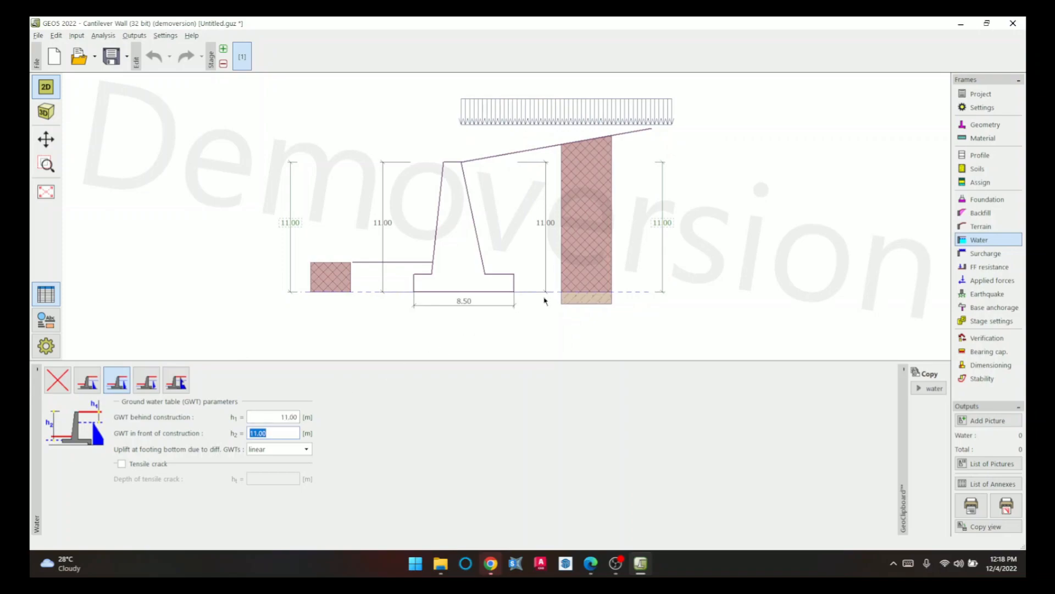
- Check the wall's overturning and slip verification for the lowered water table against the stability requirements in the assignment PDF
left_click(992, 343)
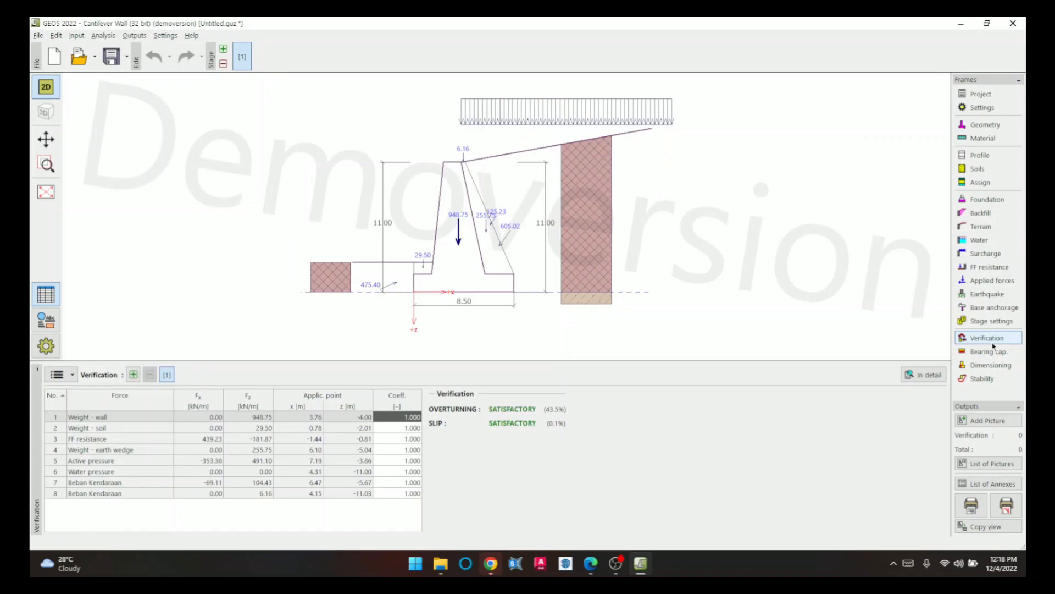
key("alt+Tab")
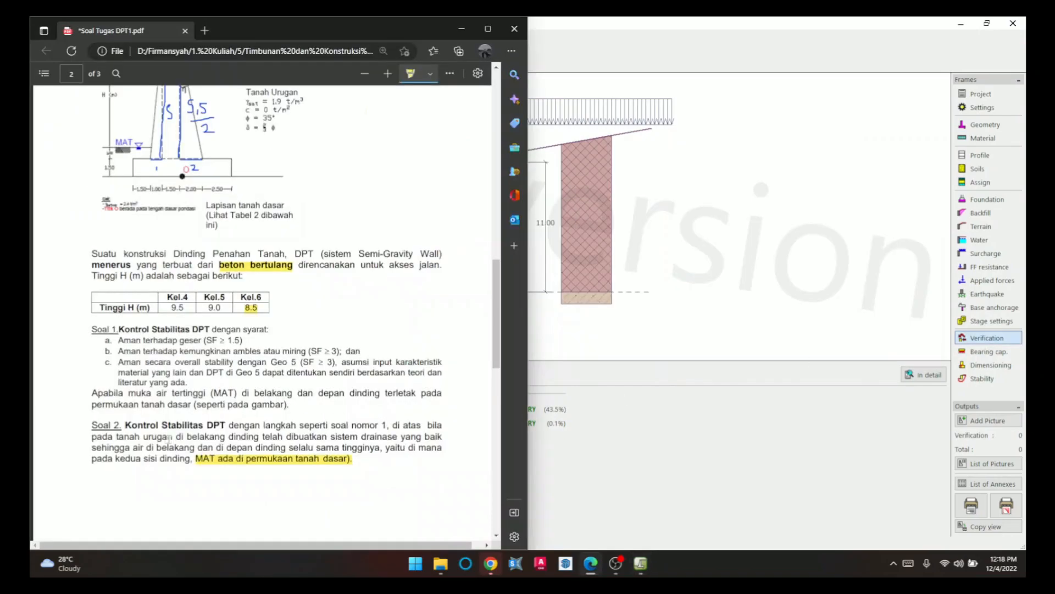
key("alt+Tab")
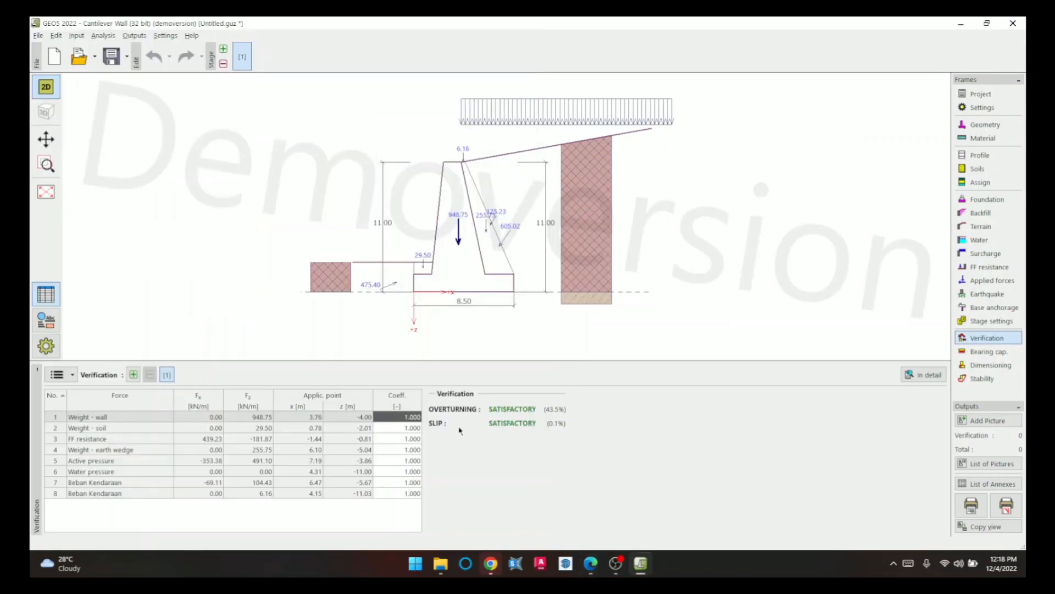
key("alt+Tab")
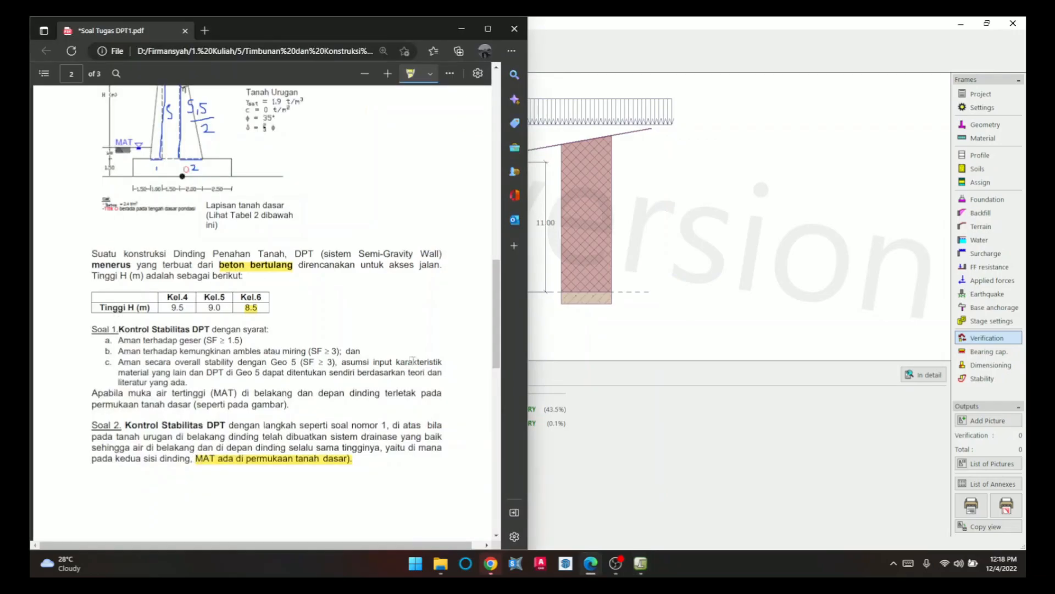
key("alt+Tab")
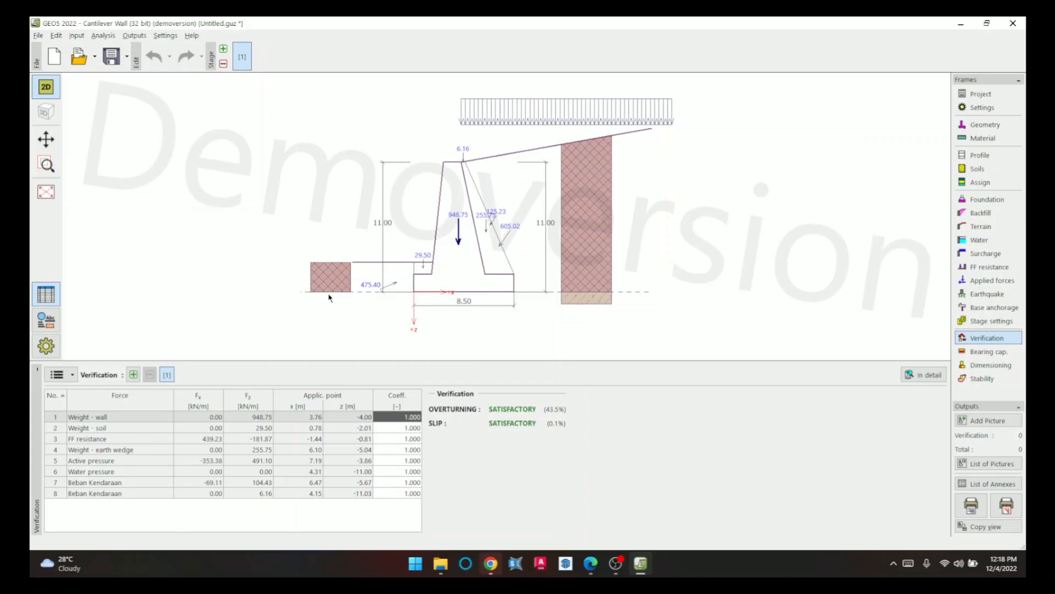
- Review the detailed overturning and slip safety factors, and inspect the active pressure among the forces on the wall
left_click(928, 376)
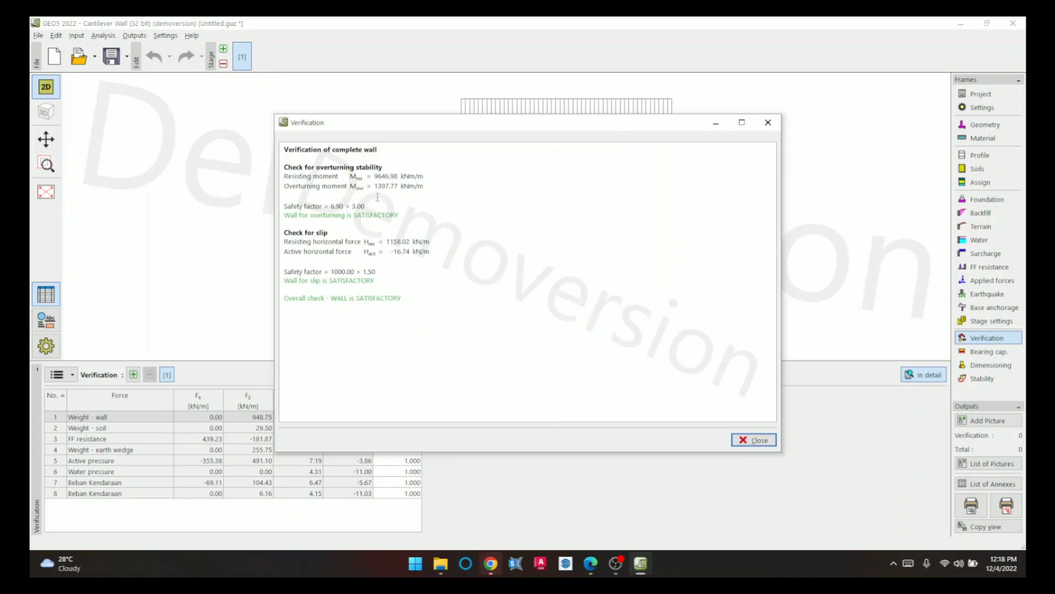
double_click(333, 273)
left_click(430, 273)
left_click(768, 123)
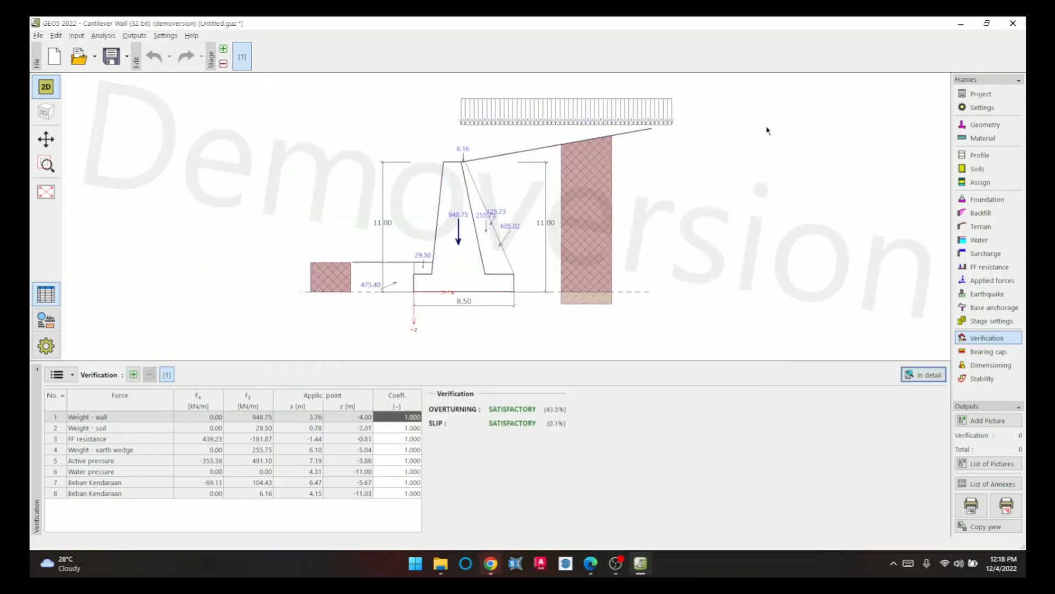
left_click(221, 461)
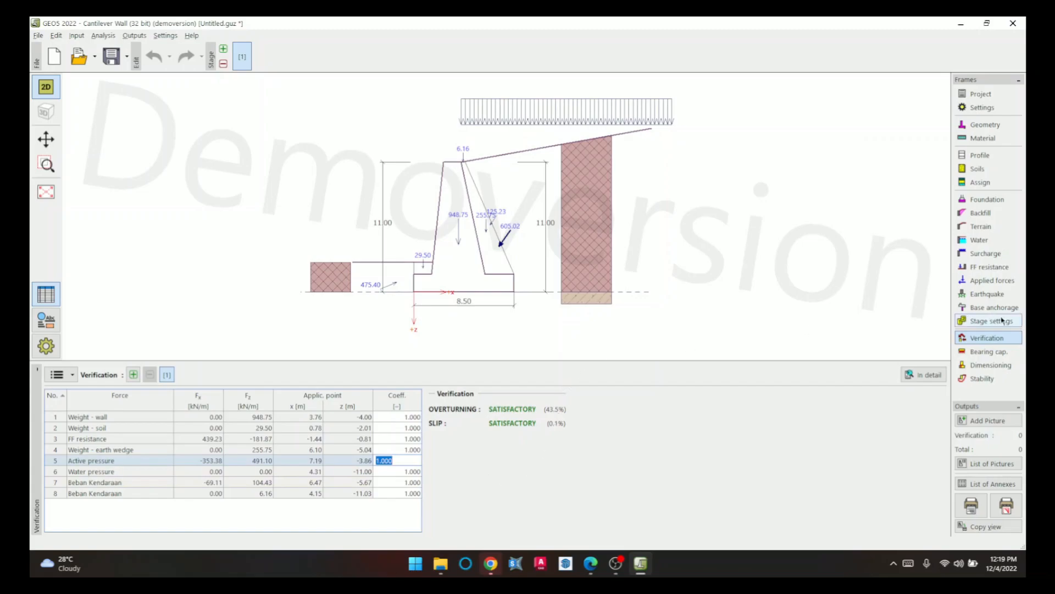
- Run the wall's overall slope stability analysis with a circular slip surface, the Bishop method and optimization, and review the result
left_click(1003, 379)
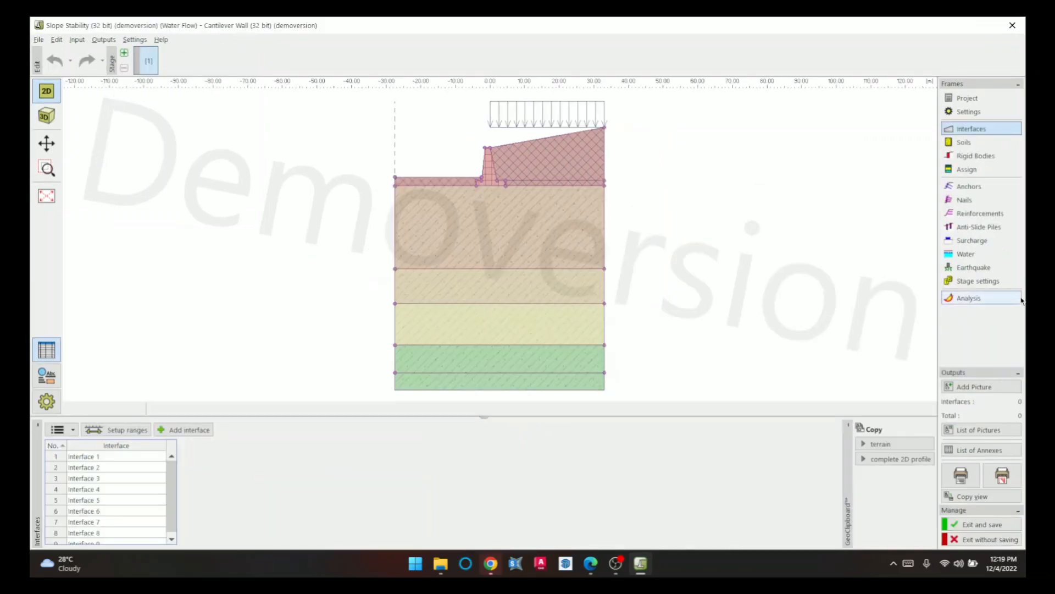
left_click(997, 296)
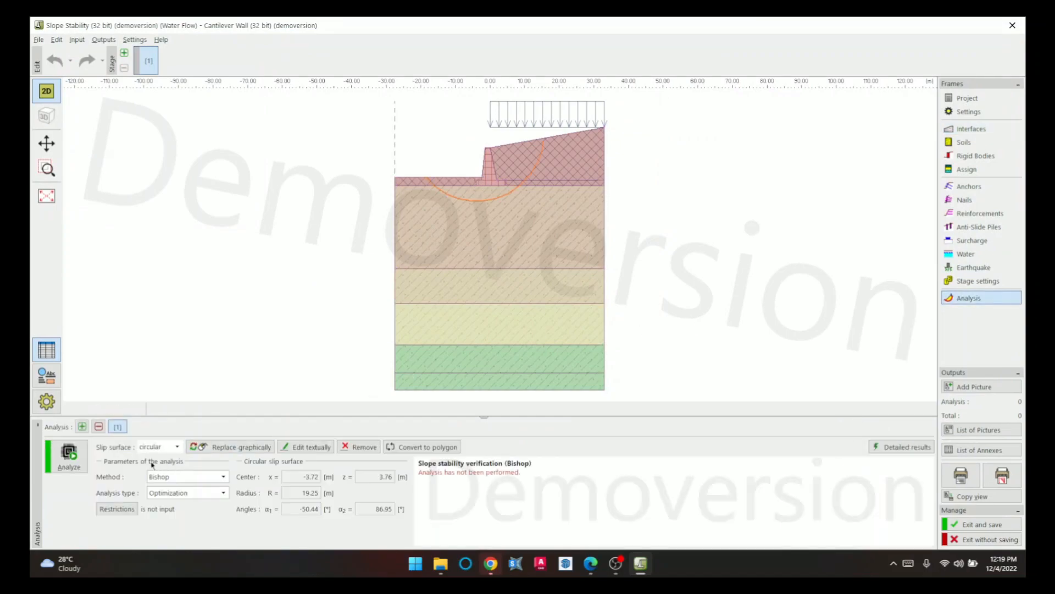
left_click(69, 456)
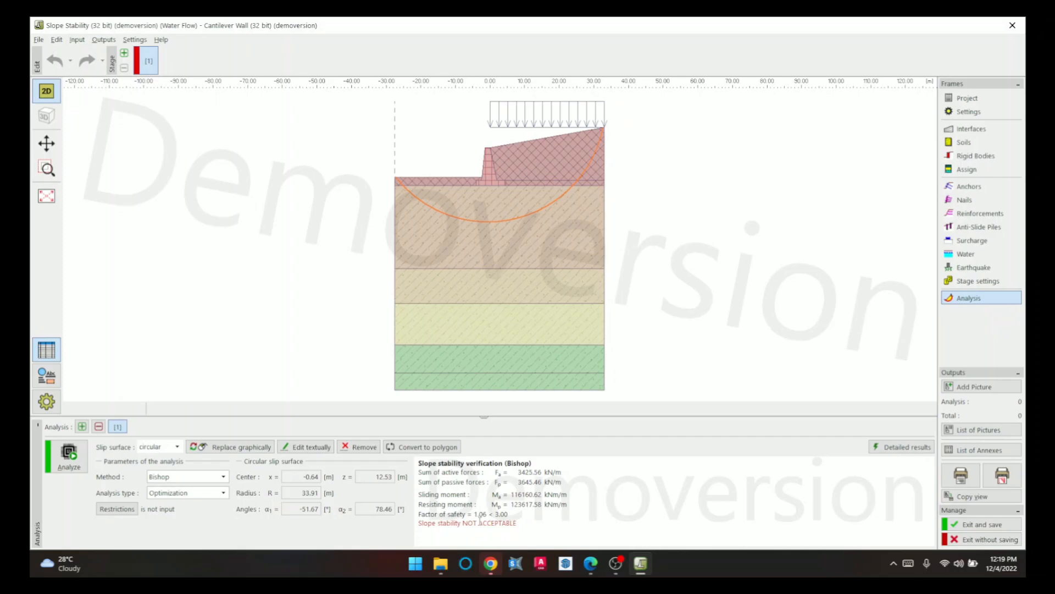
left_click_drag(483, 417, 483, 402)
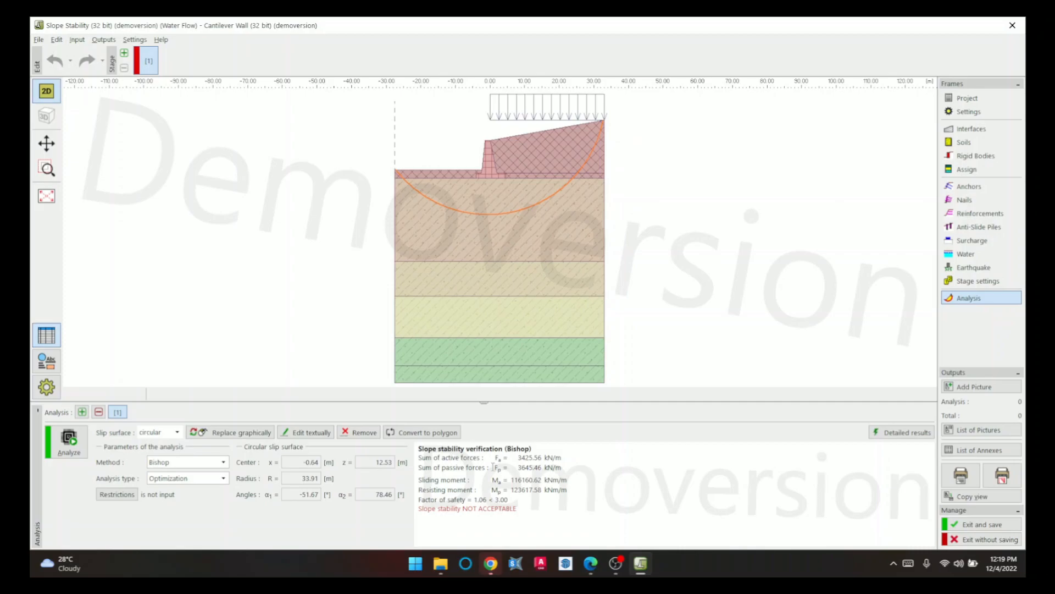
left_click(976, 214)
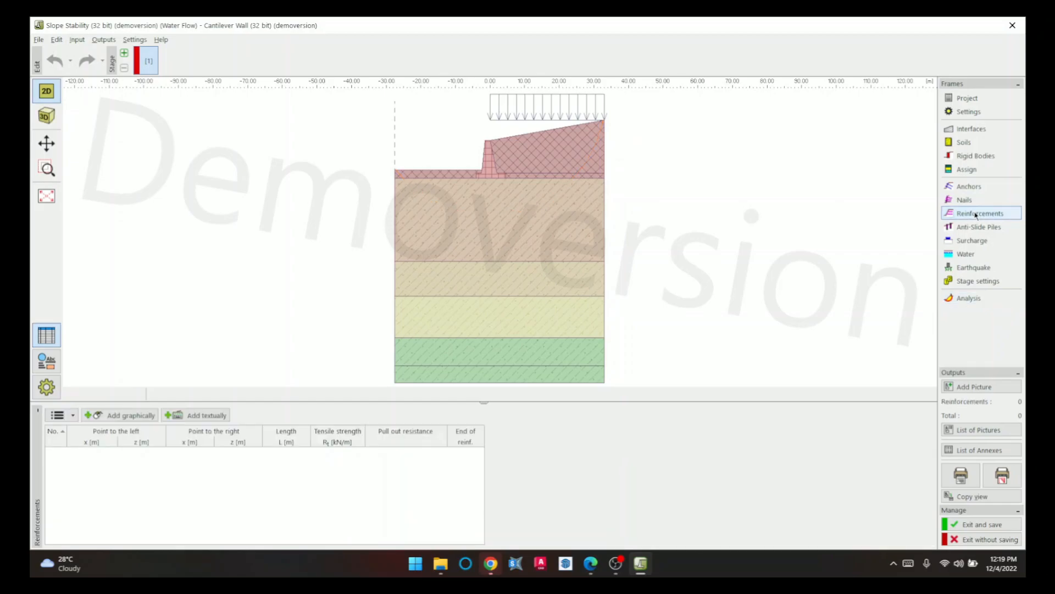
left_click(950, 298)
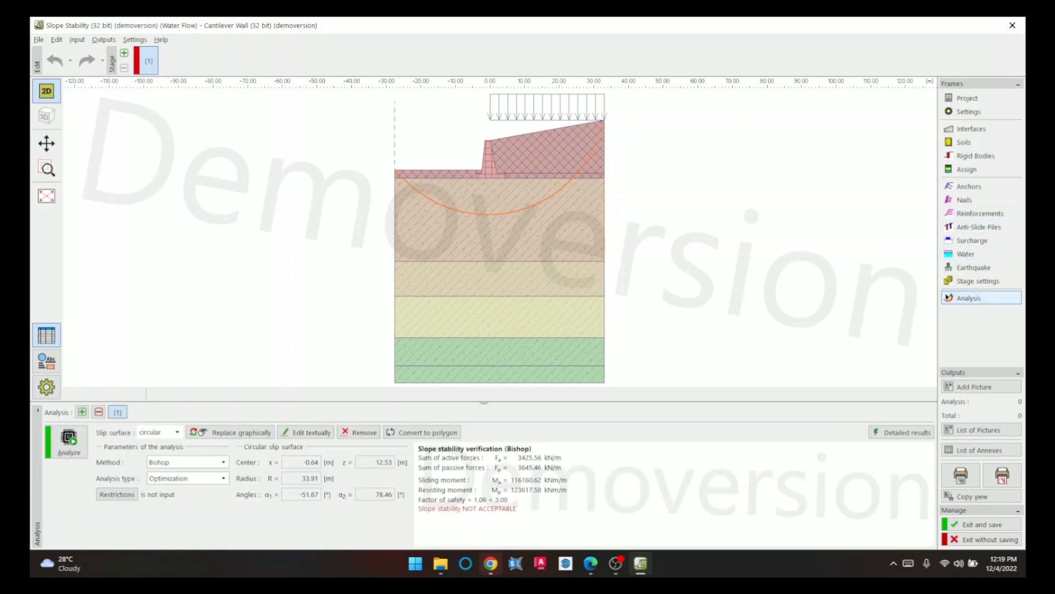
- Recheck the wall figure and stability requirements in the assignment PDF, and save the slope stability analysis on exit to the wall model
key("alt+Tab")
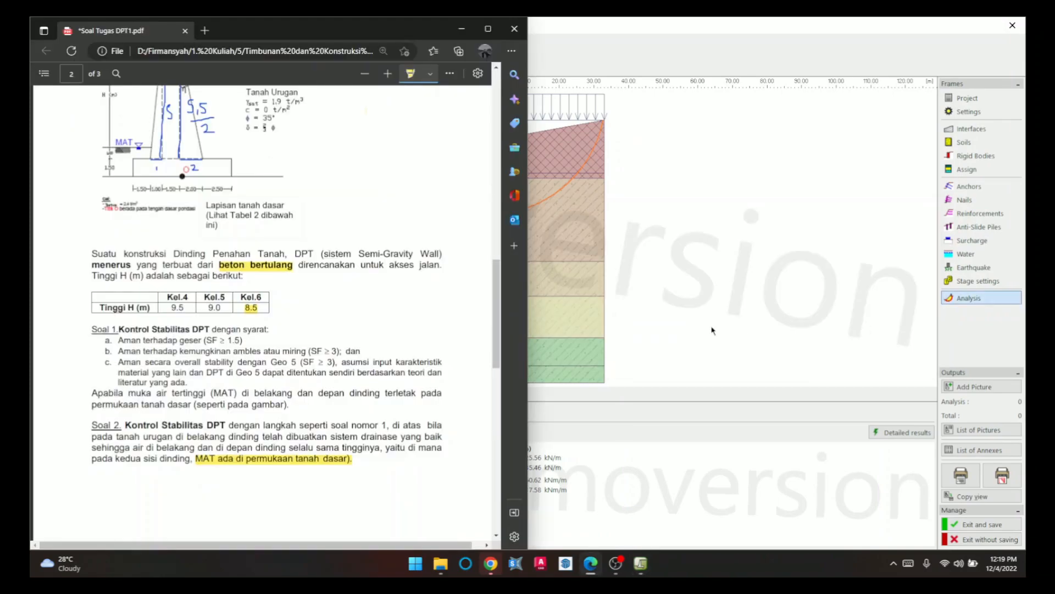
scroll(475, 274, "up", 5)
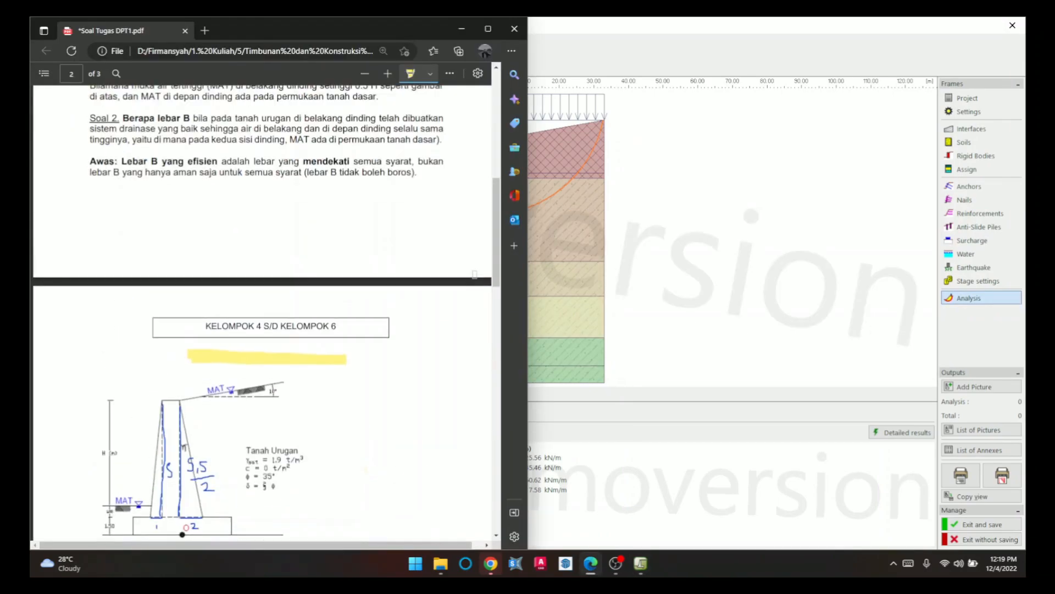
scroll(476, 275, "down", 5)
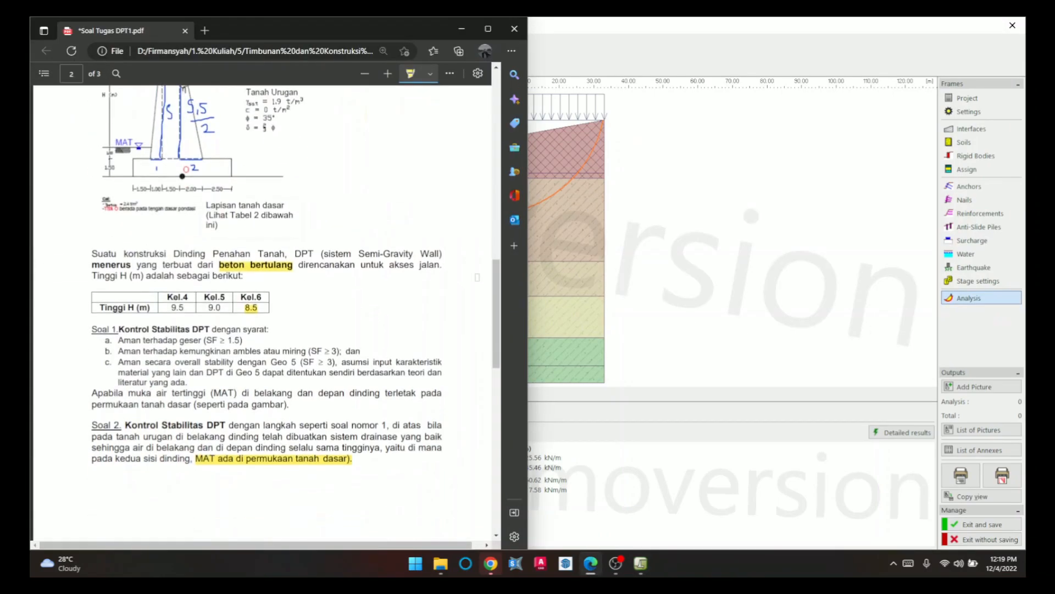
scroll(477, 277, "up", 2)
scroll(477, 277, "down", 2)
left_click(652, 440)
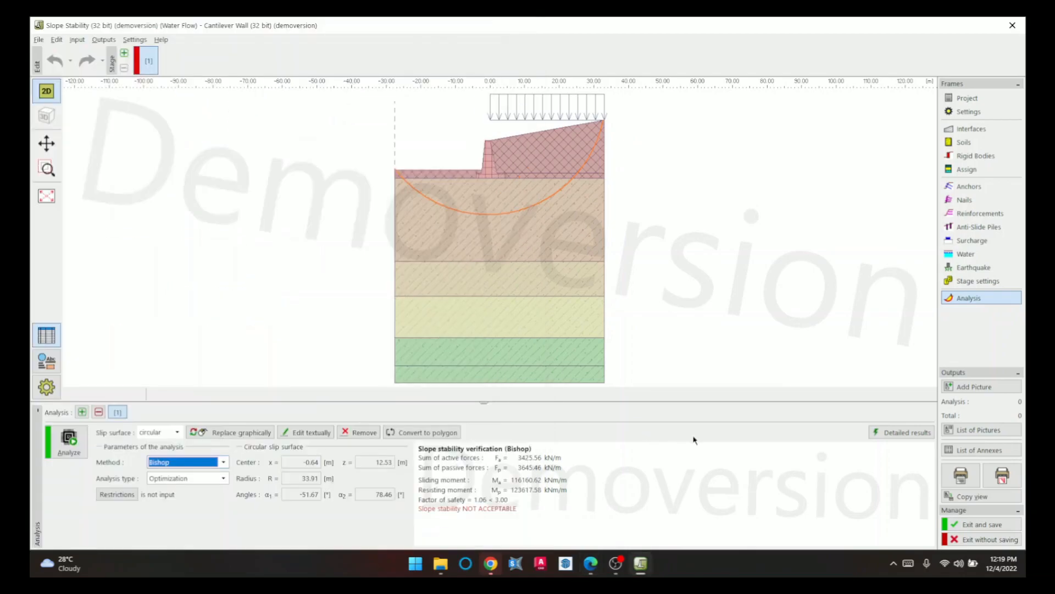
left_click(992, 527)
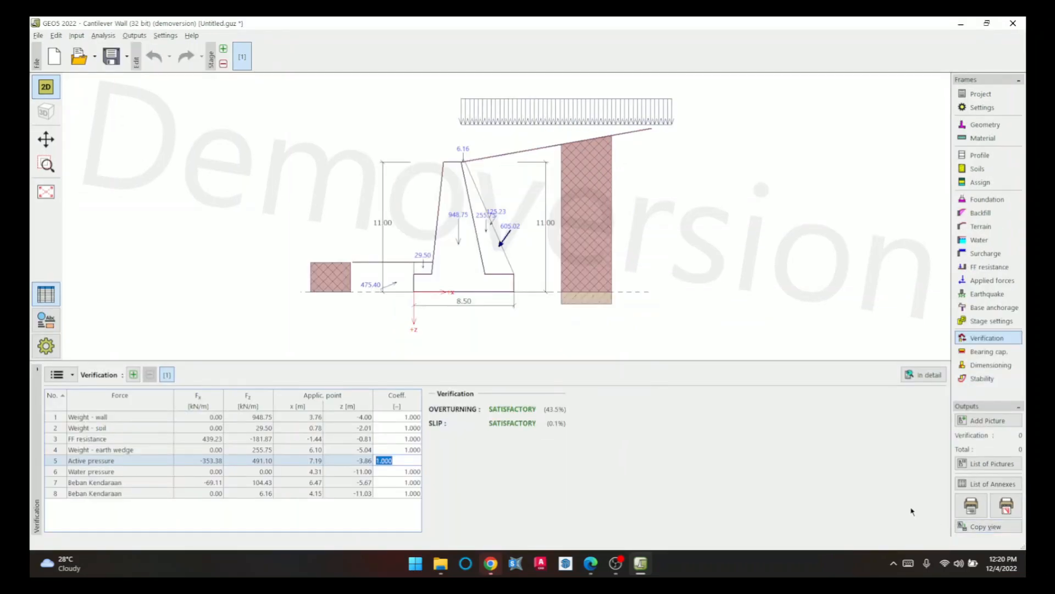